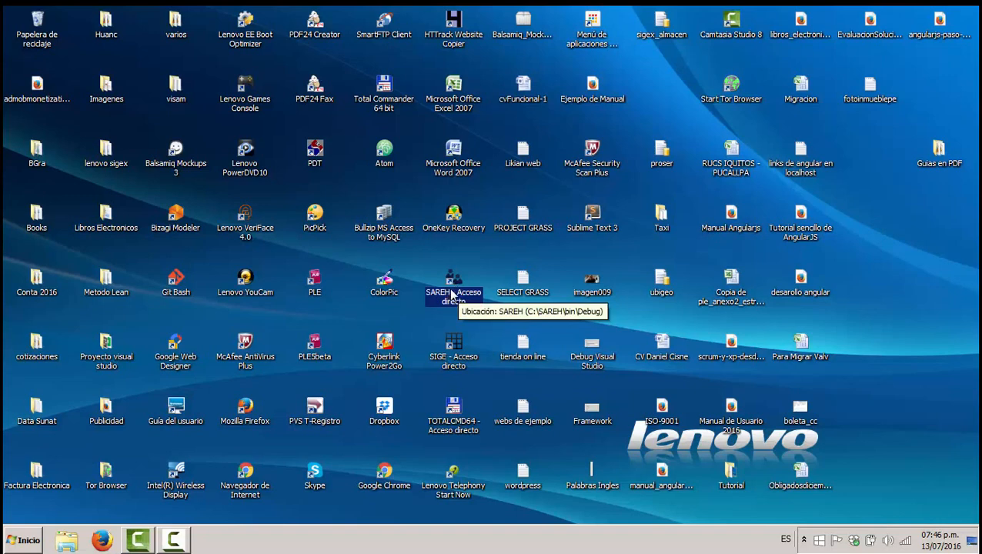
# Step: Launch SAREH and log in as the admin user with its password
pyautogui.doubleClick(451, 290)
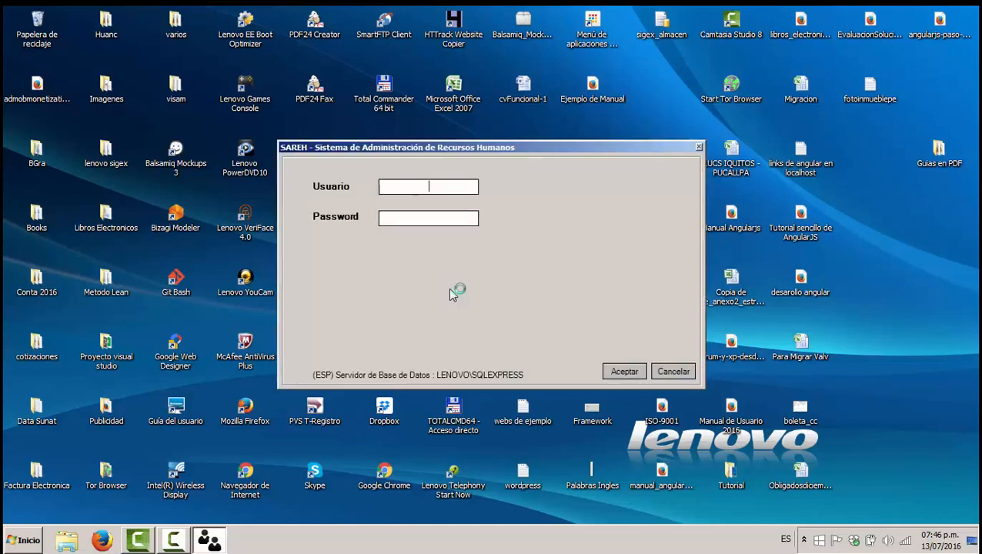
pyautogui.write('admin')
pyautogui.press('Tab')
pyautogui.write('admin')
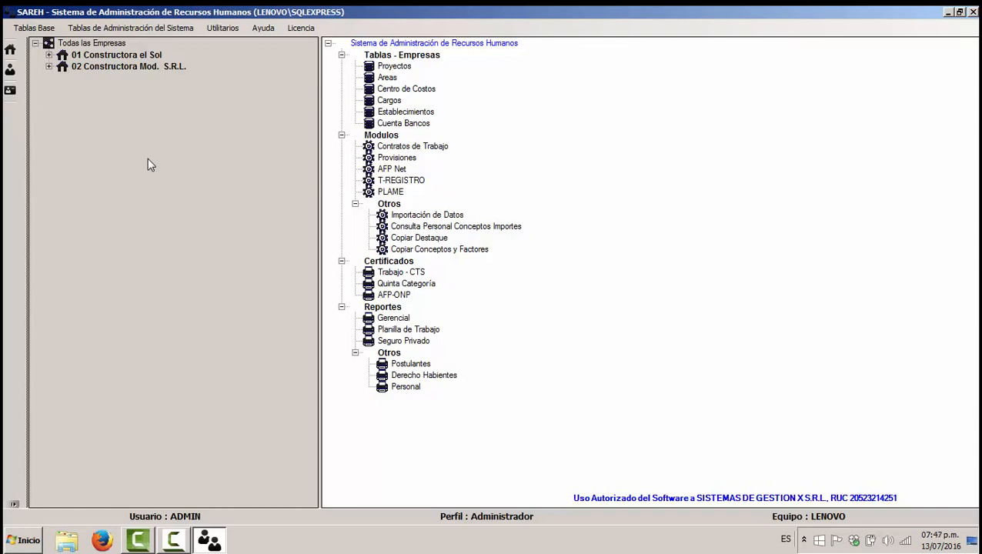
pyautogui.click(31, 31)
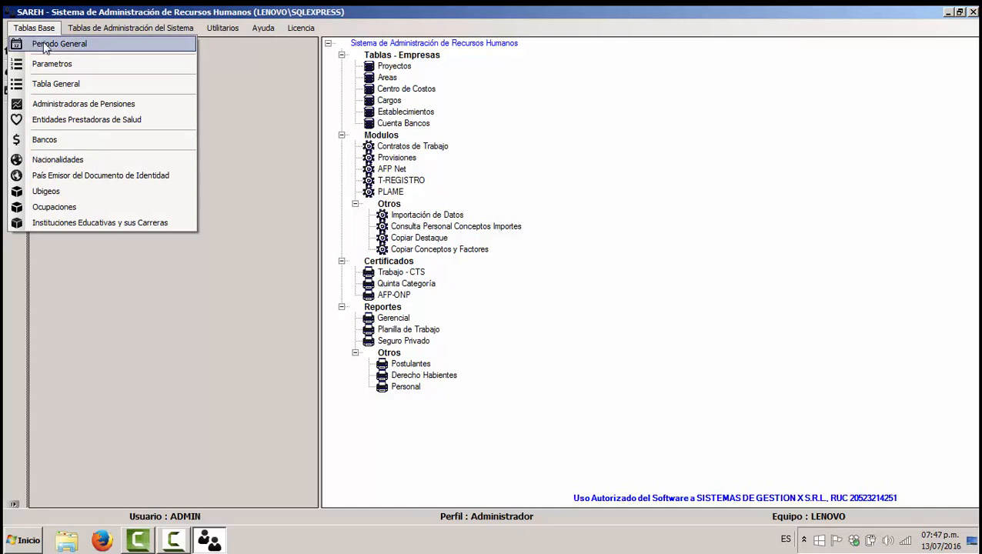
pyautogui.click(44, 47)
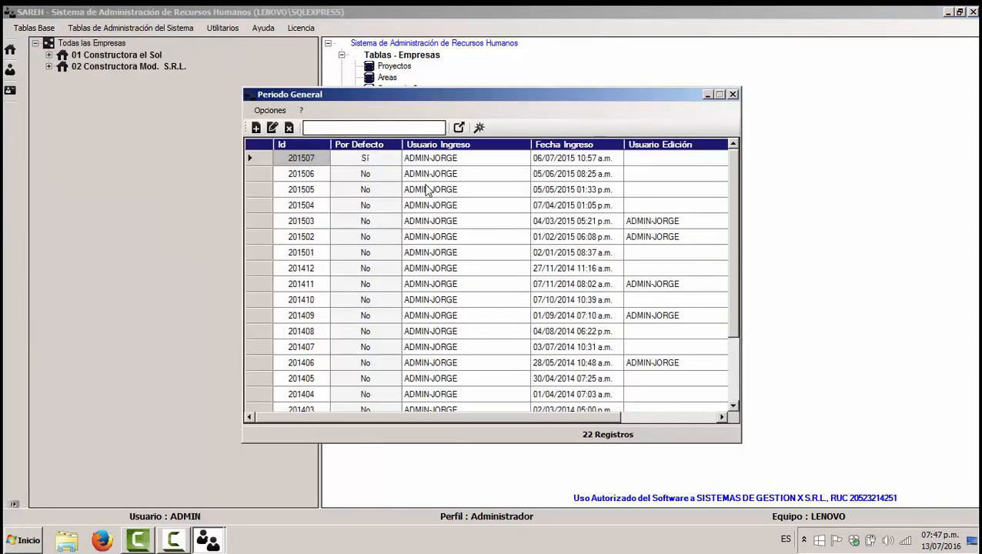
pyautogui.click(256, 157)
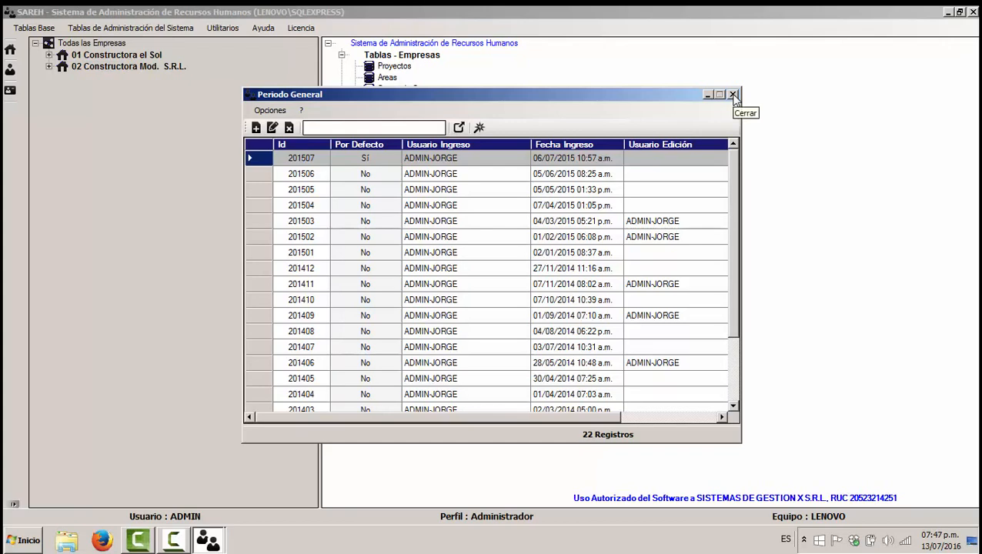
pyautogui.click(732, 94)
pyautogui.click(34, 28)
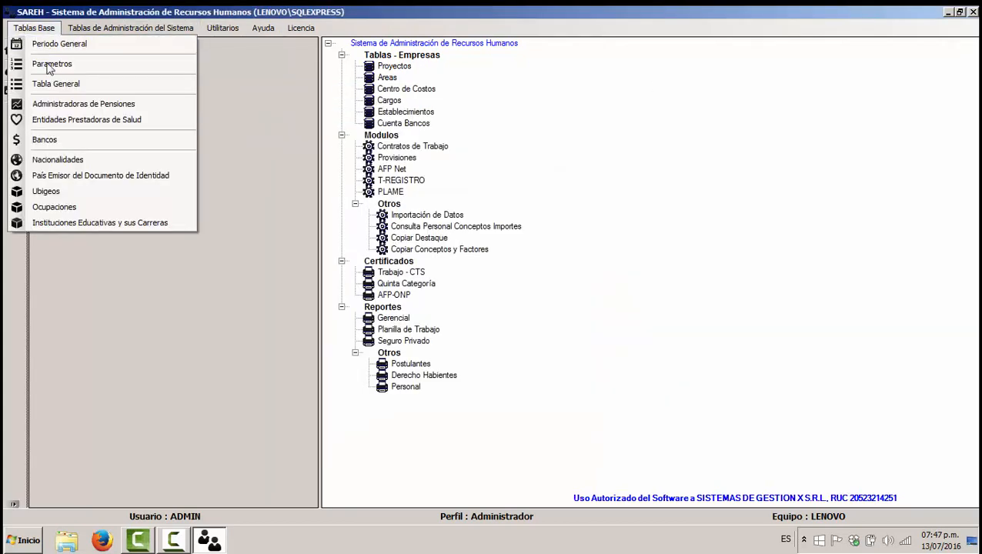
pyautogui.click(50, 64)
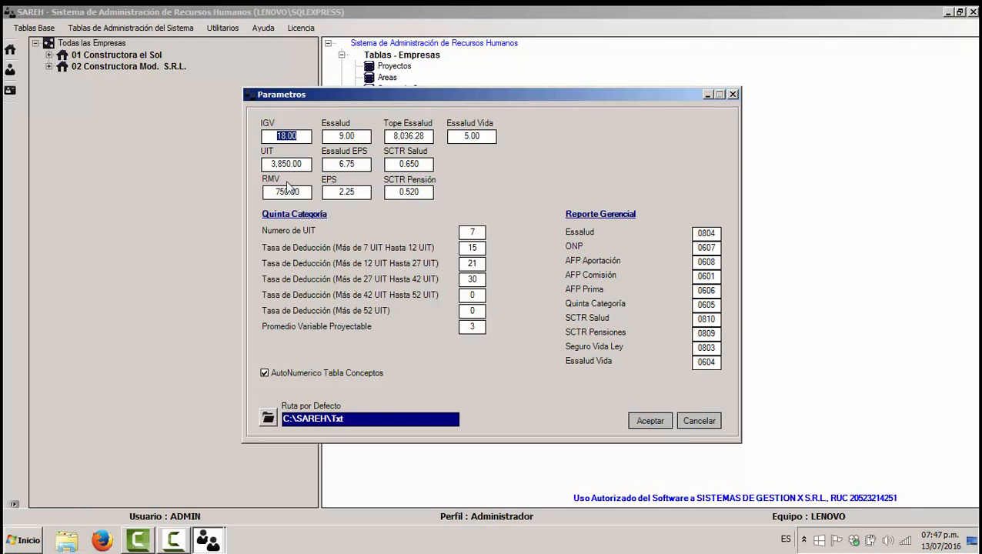
pyautogui.press('Tab')
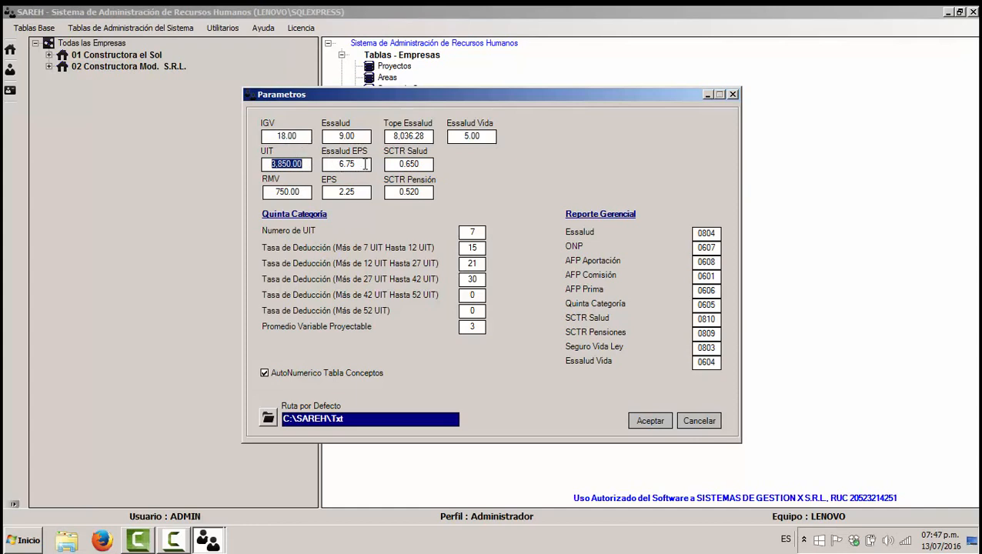
pyautogui.press('Tab')
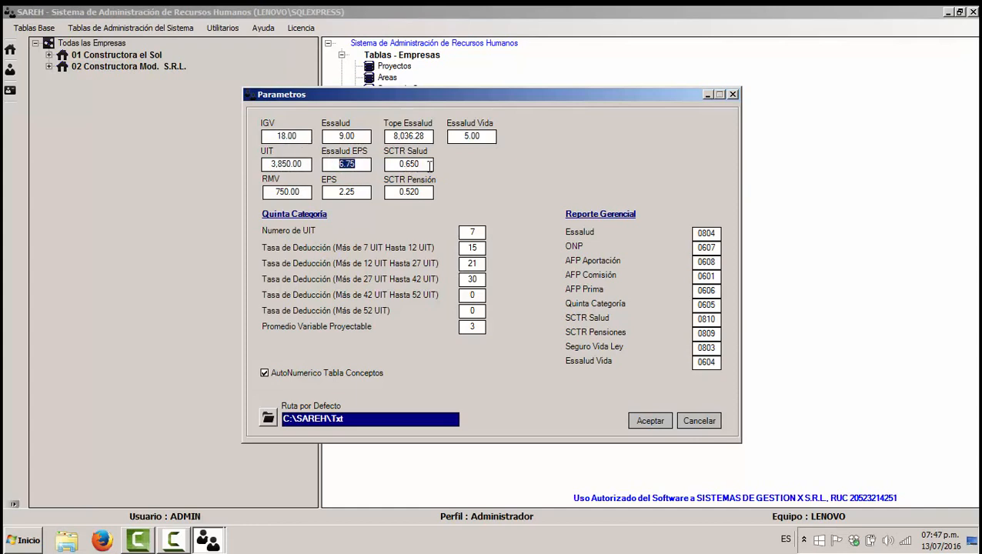
pyautogui.press('Tab')
pyautogui.moveTo(302, 192); pyautogui.dragTo(210, 189)
pyautogui.click(732, 94)
pyautogui.click(34, 27)
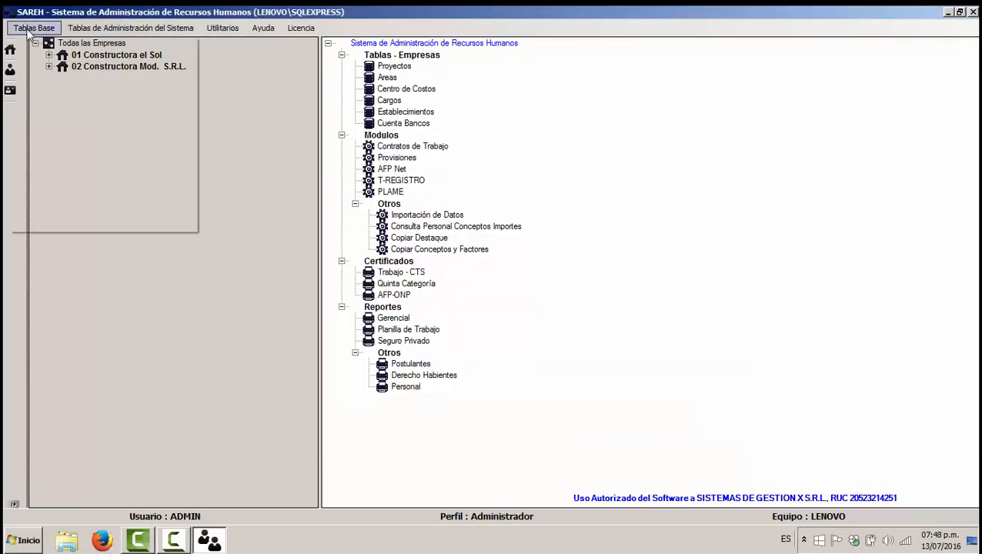
pyautogui.click(49, 85)
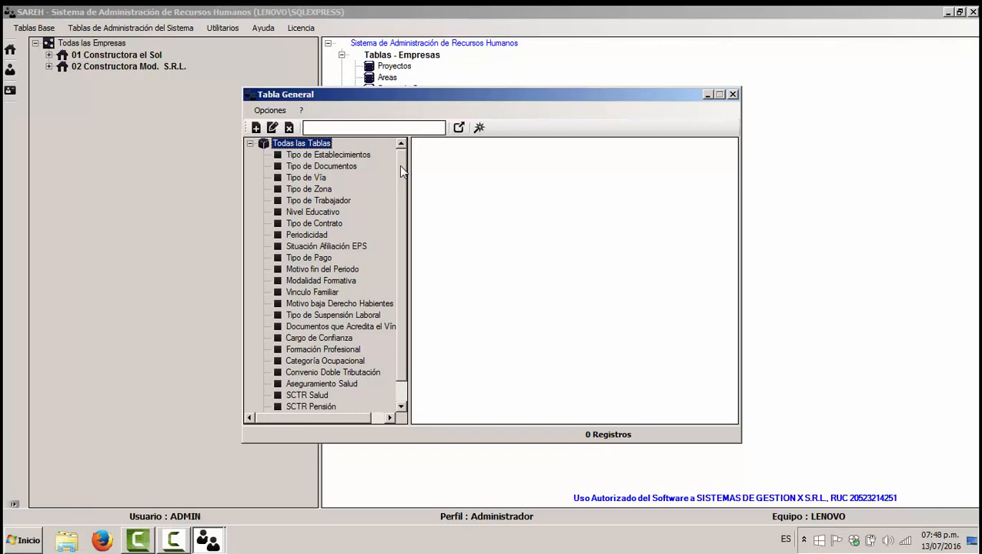
pyautogui.click(344, 155)
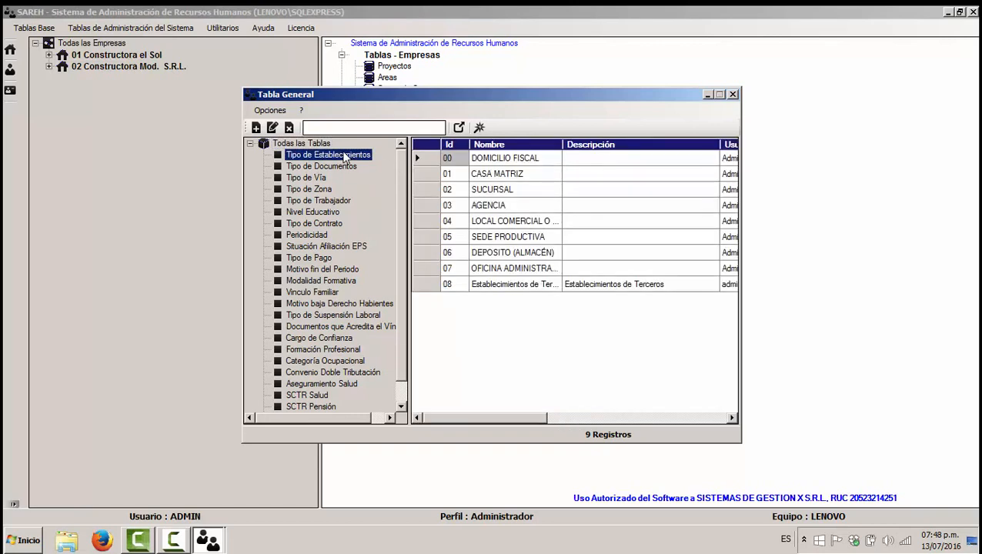
pyautogui.click(339, 166)
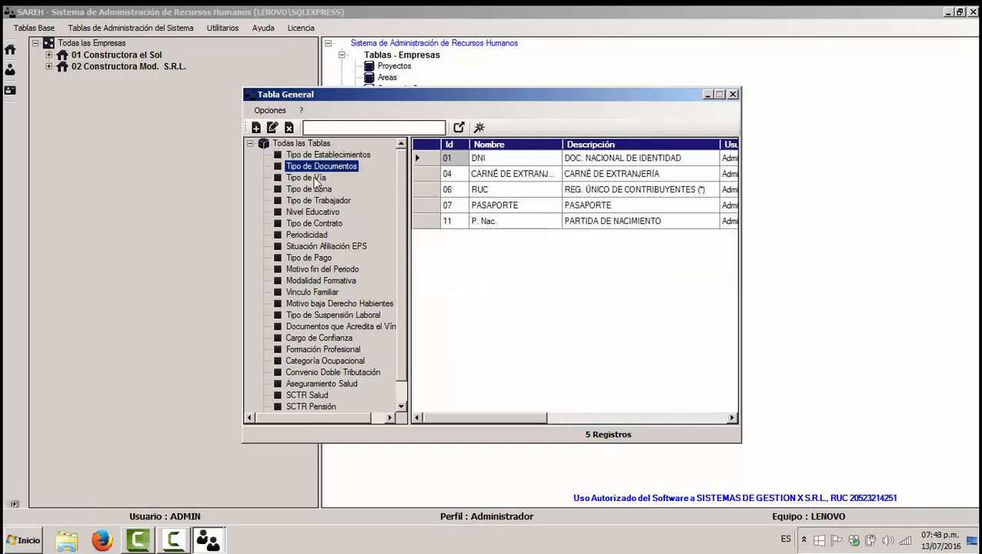
pyautogui.click(317, 179)
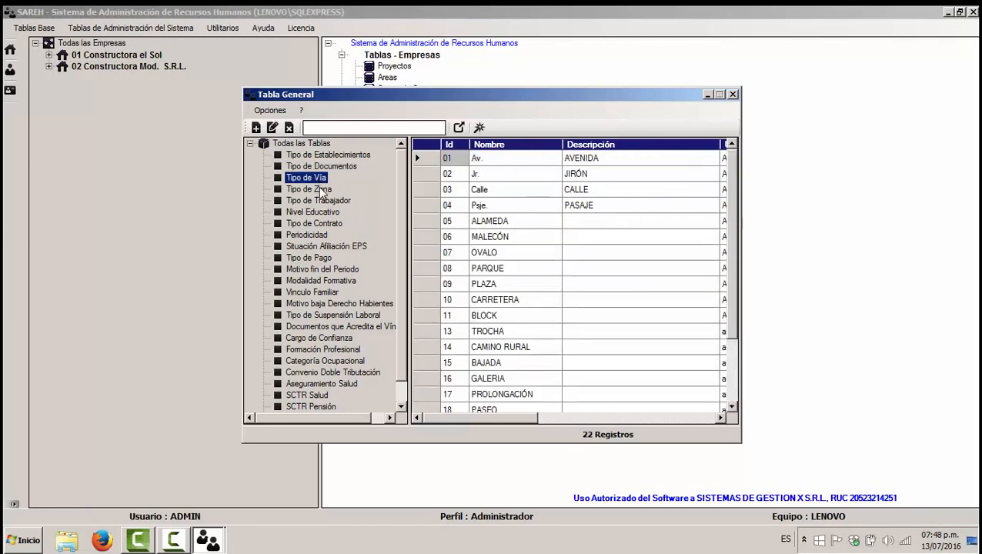
pyautogui.click(323, 191)
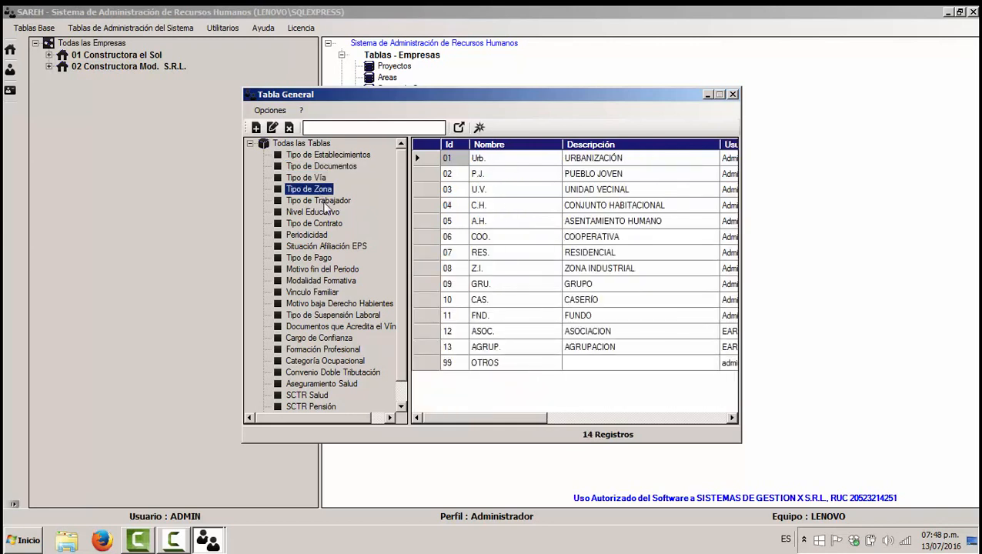
pyautogui.click(326, 202)
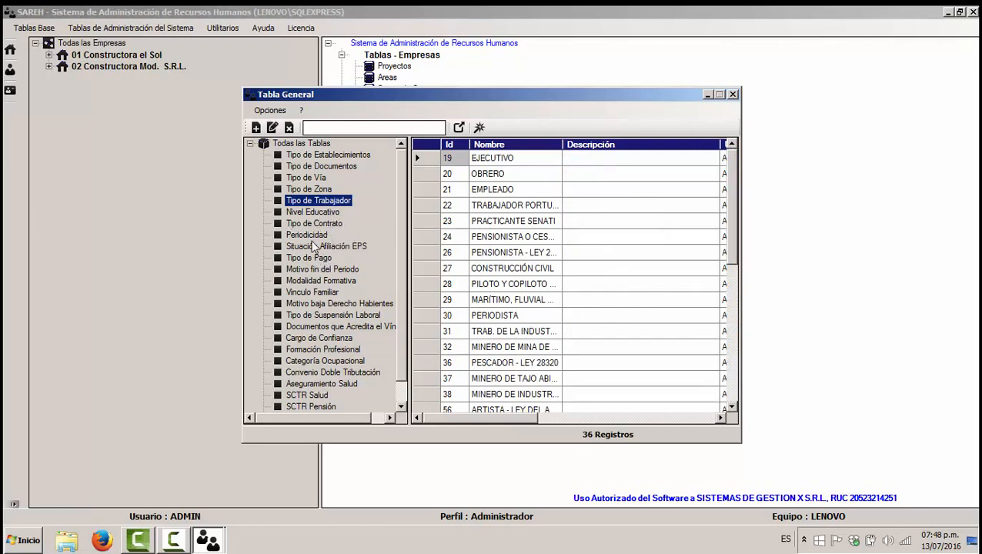
pyautogui.click(423, 221)
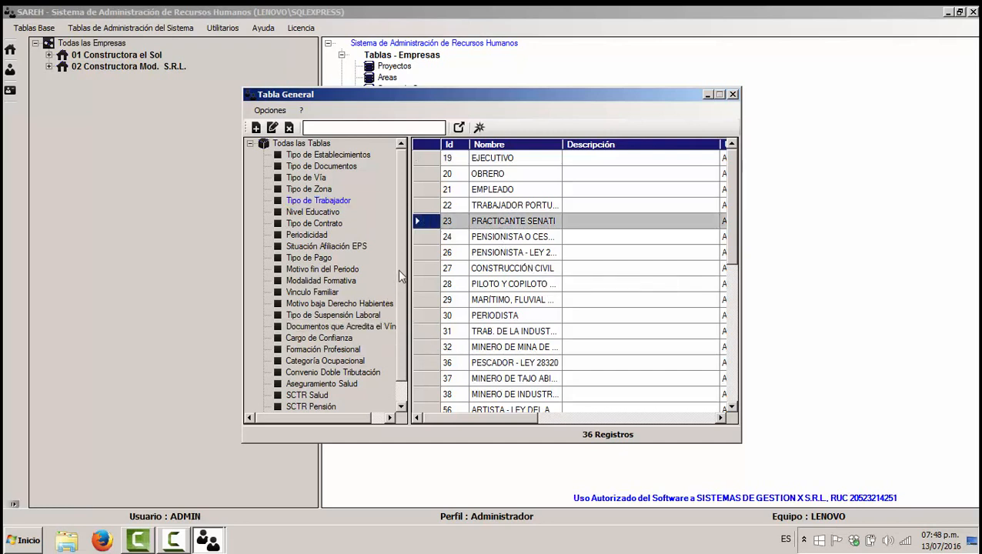
pyautogui.scroll(-1, 399, 347)
pyautogui.scroll(1, 390, 219)
pyautogui.scroll(-1, 384, 230)
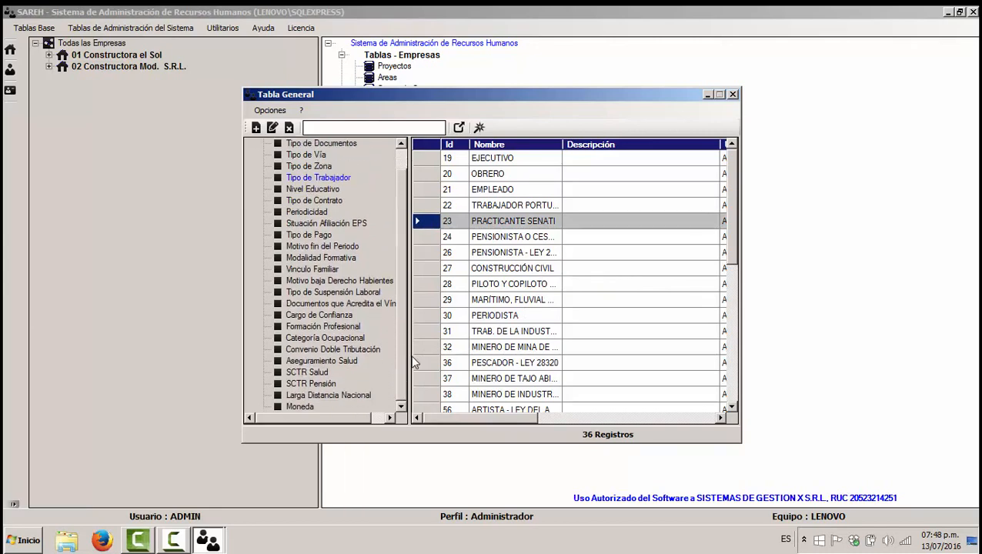
pyautogui.click(313, 190)
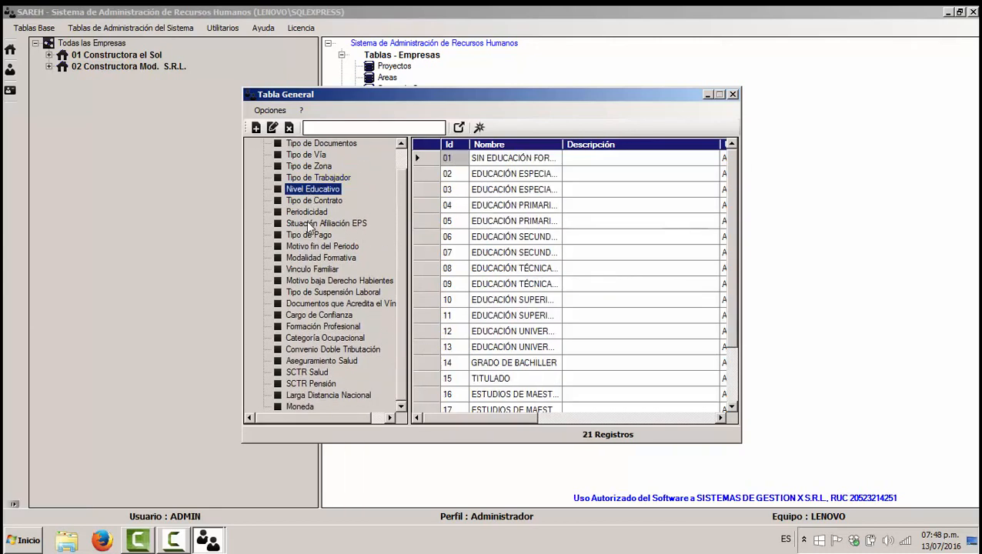
pyautogui.click(308, 235)
pyautogui.click(327, 292)
pyautogui.click(315, 328)
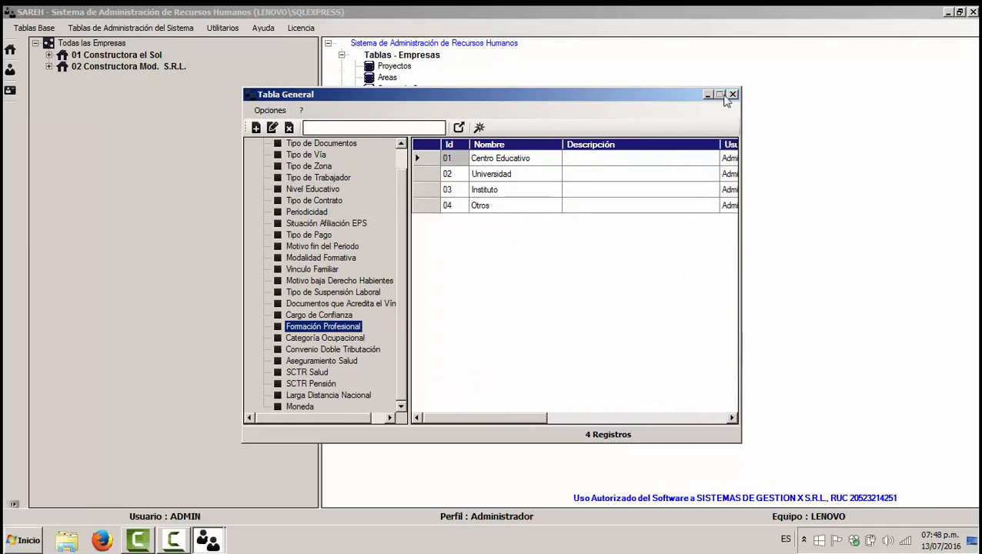
pyautogui.click(732, 94)
pyautogui.click(45, 29)
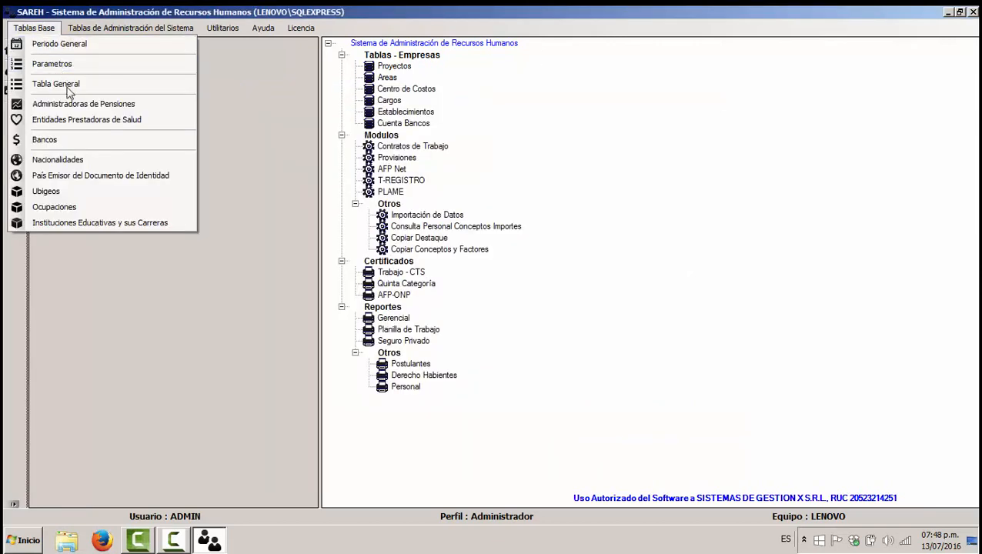
pyautogui.click(81, 108)
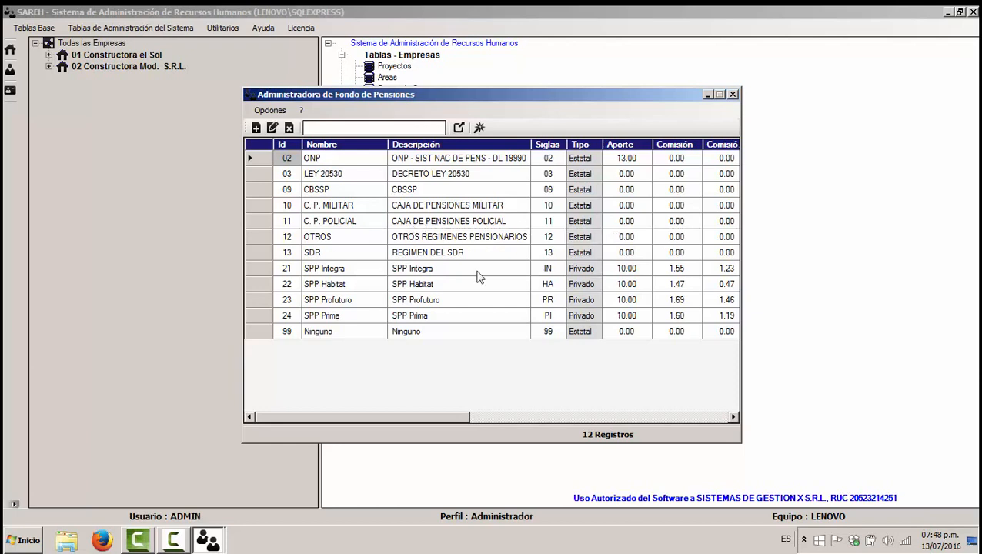
pyautogui.click(263, 268)
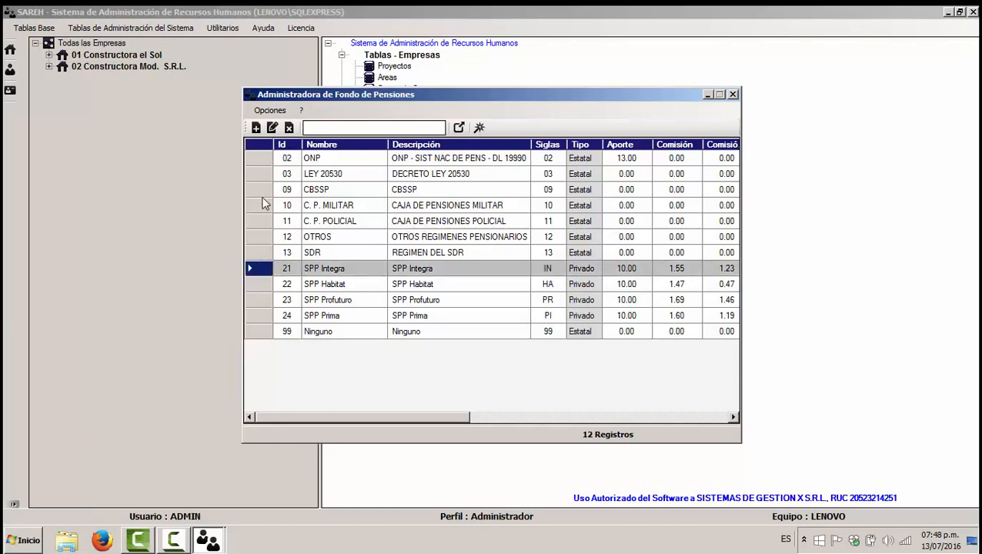
pyautogui.click(273, 127)
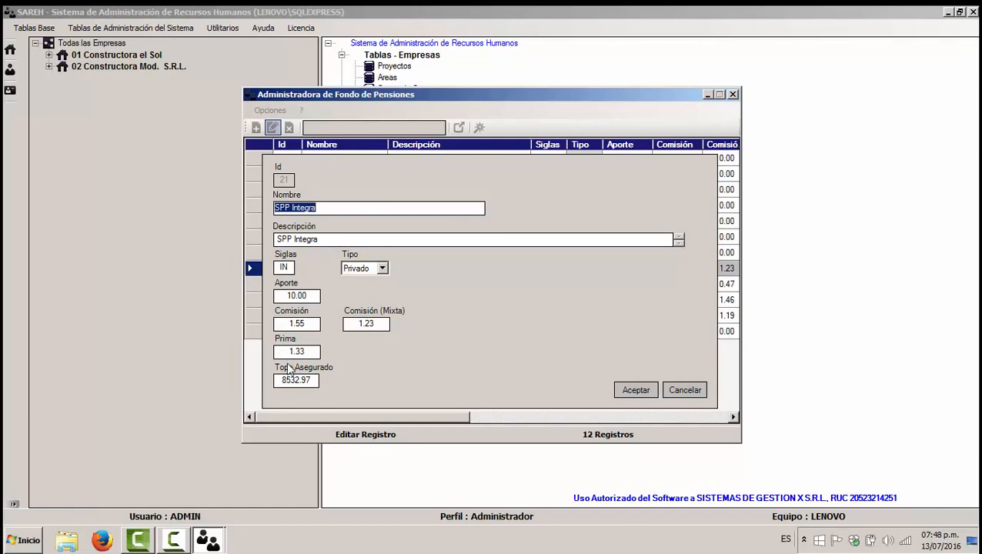
pyautogui.click(684, 390)
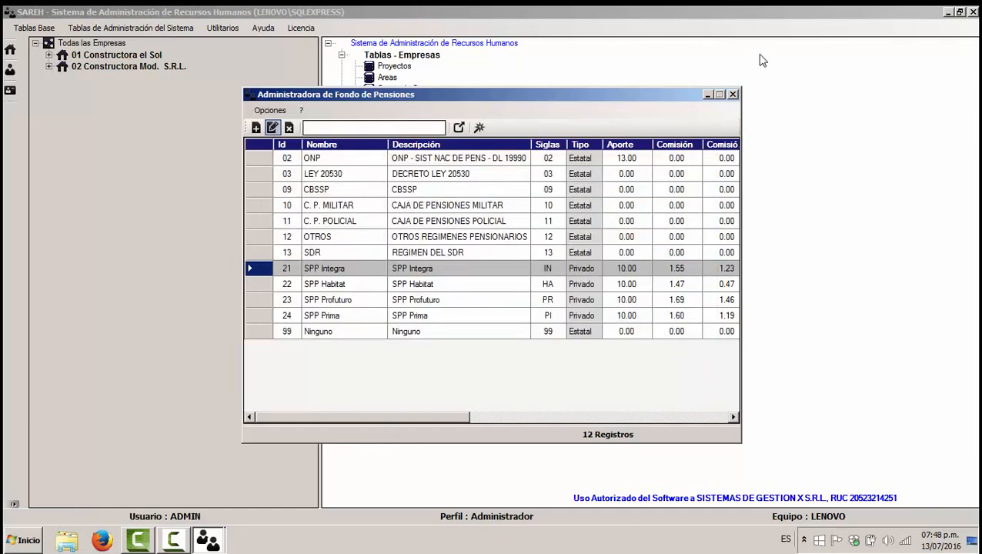
pyautogui.click(732, 94)
pyautogui.click(52, 31)
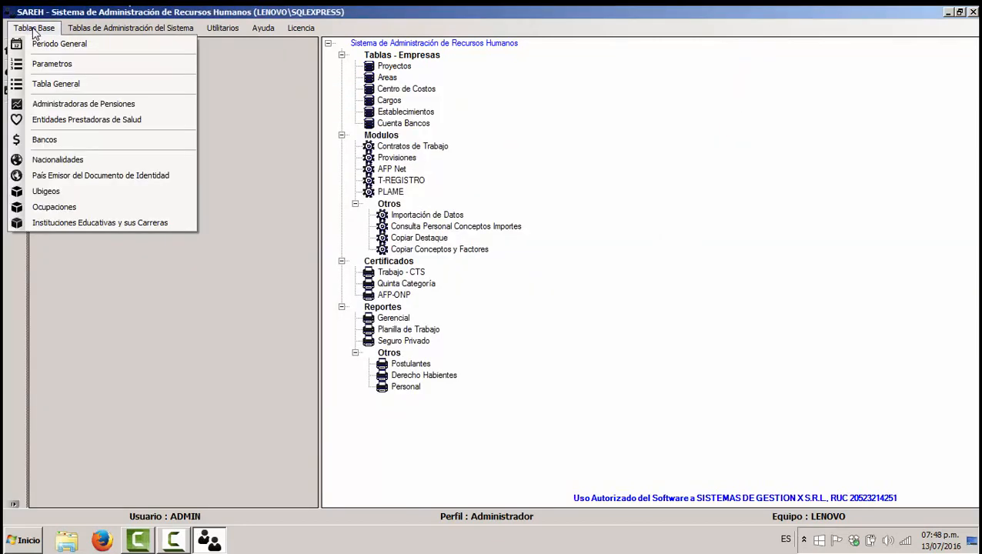
# Step: Review the health-provider table, cancel a new record and a RIMAC INTERNACIONAL edit, then close it
pyautogui.click(60, 121)
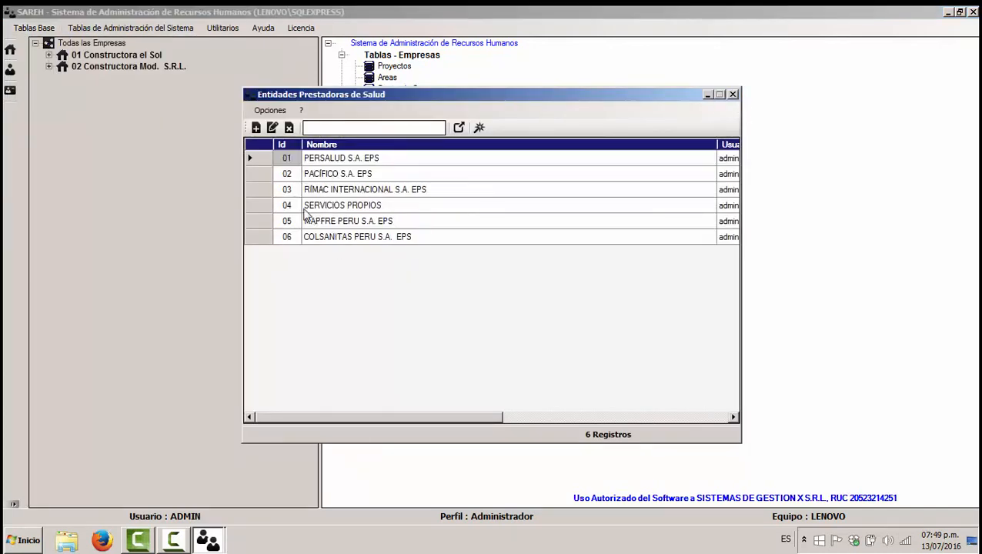
pyautogui.click(256, 127)
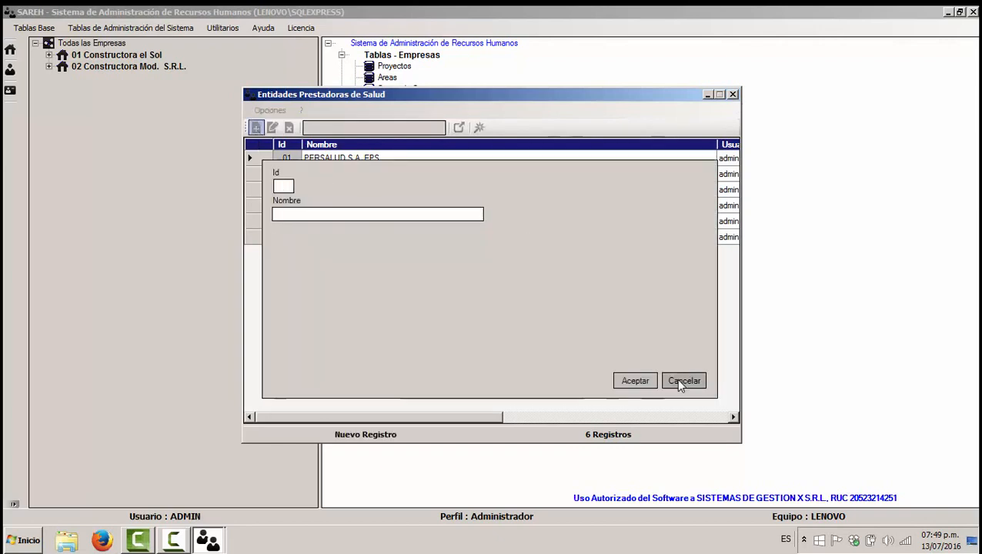
pyautogui.click(677, 378)
pyautogui.click(251, 190)
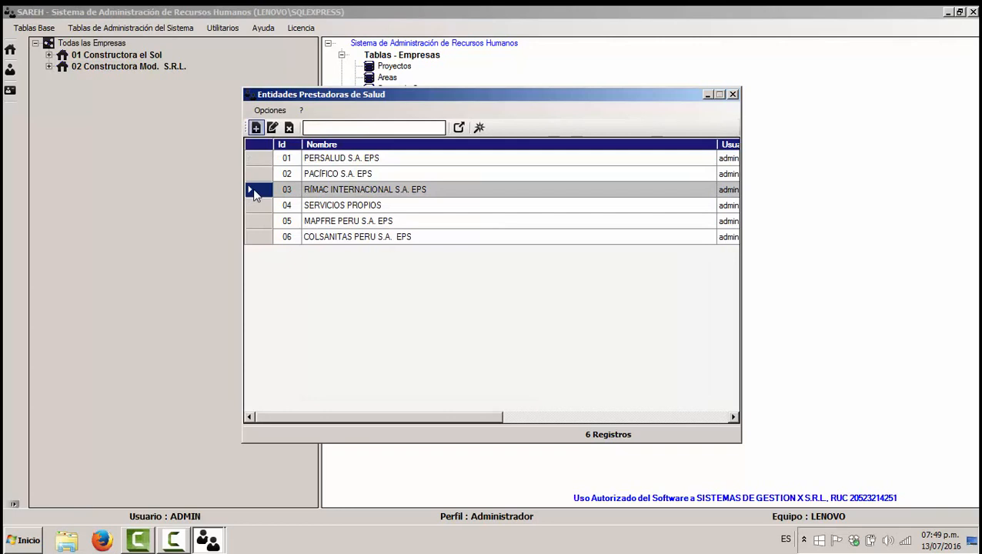
pyautogui.click(271, 127)
pyautogui.click(683, 379)
pyautogui.click(733, 94)
# Step: Open and close the Bancos table, then bring up the Tablas Base list again
pyautogui.click(29, 28)
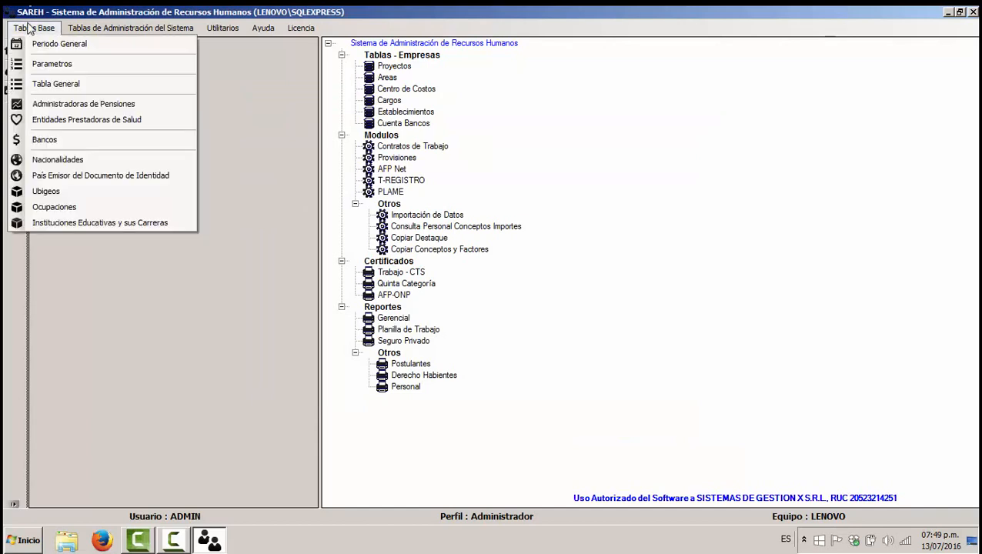
pyautogui.click(45, 140)
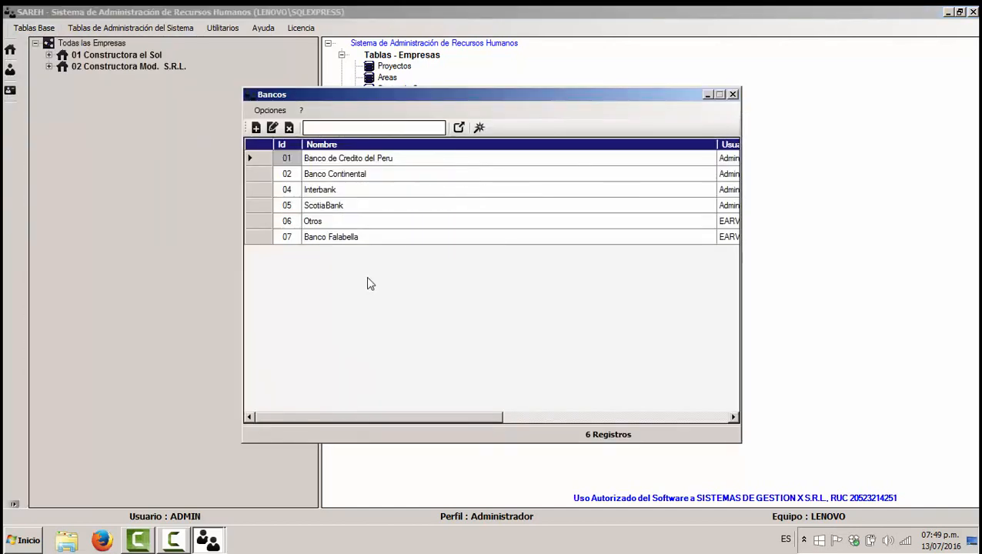
pyautogui.click(732, 94)
pyautogui.click(19, 29)
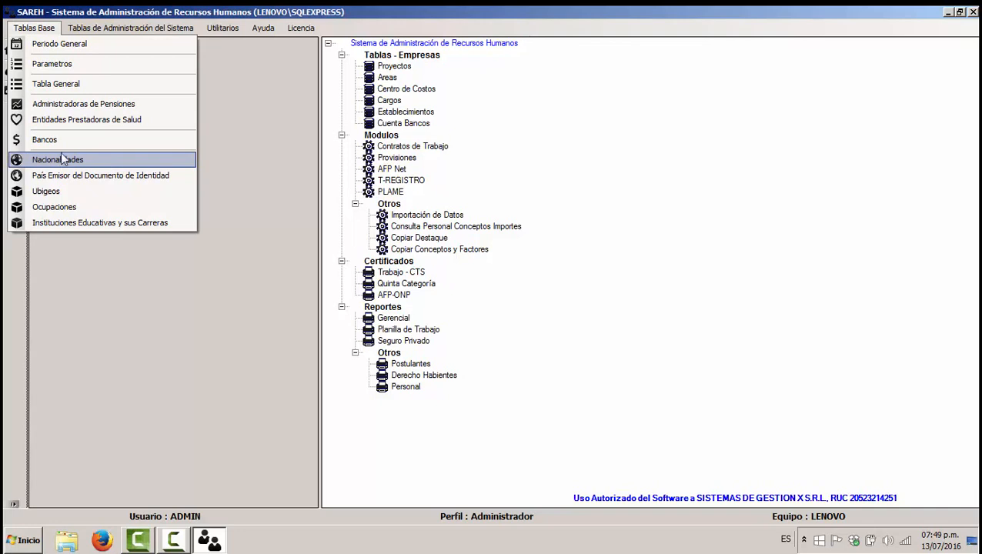
# Step: Open Perfiles de Acceso, view the Administrador profile twice, cancel both edits, then close it
pyautogui.moveTo(96, 28)
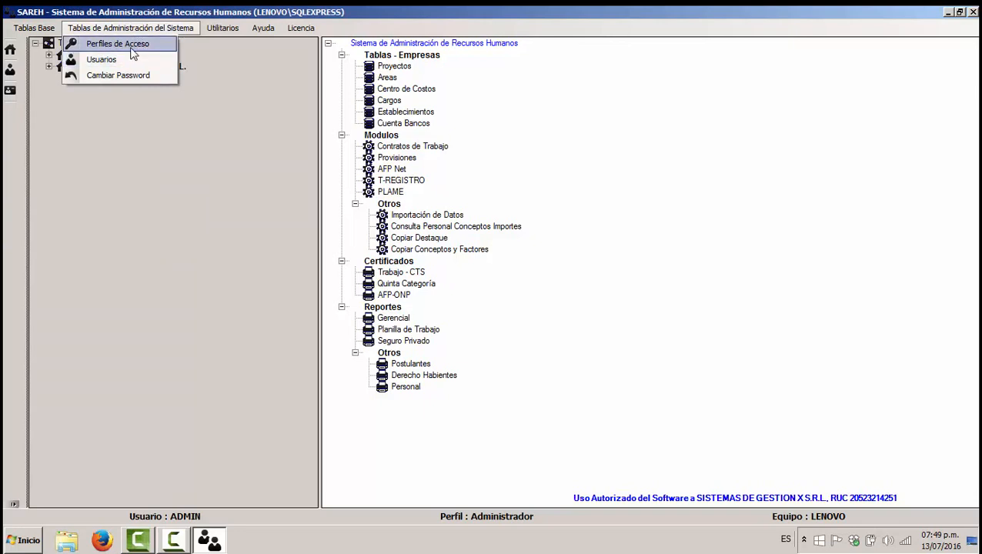
pyautogui.click(127, 45)
pyautogui.click(260, 159)
pyautogui.click(272, 128)
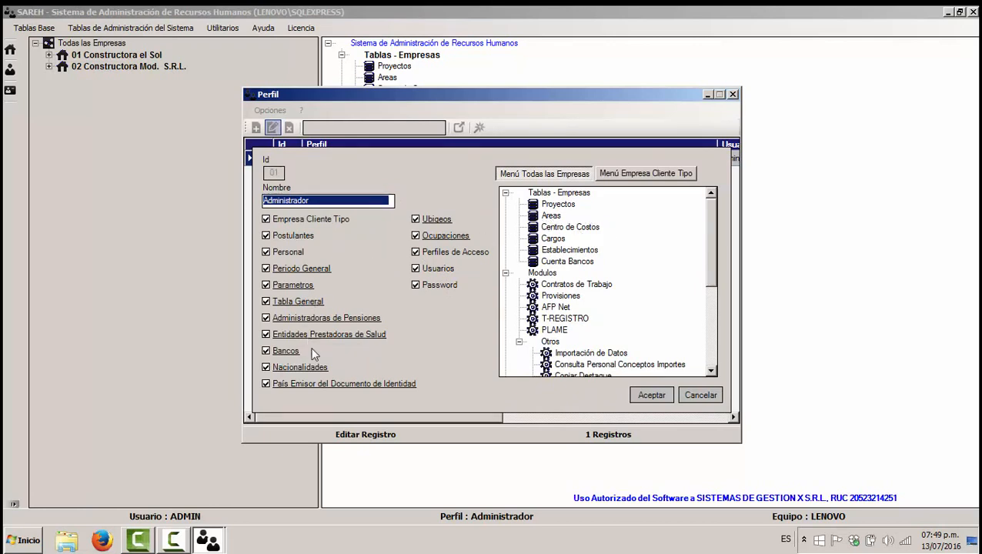
pyautogui.click(692, 395)
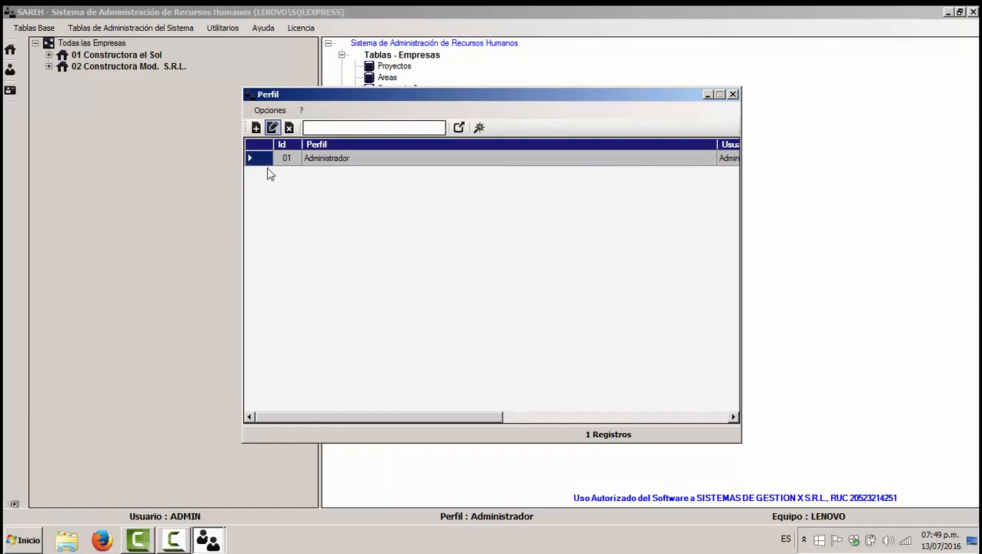
pyautogui.click(272, 128)
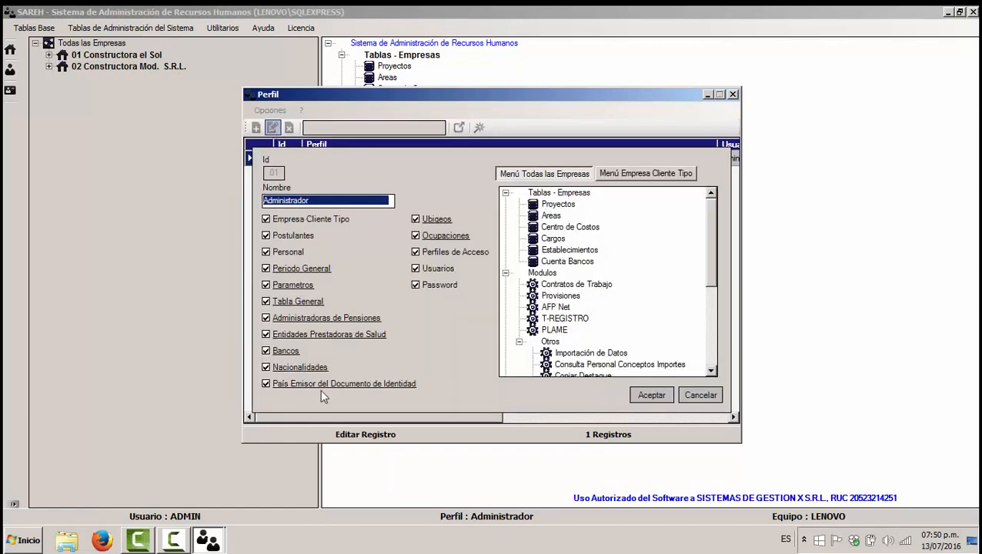
pyautogui.click(702, 395)
pyautogui.click(732, 94)
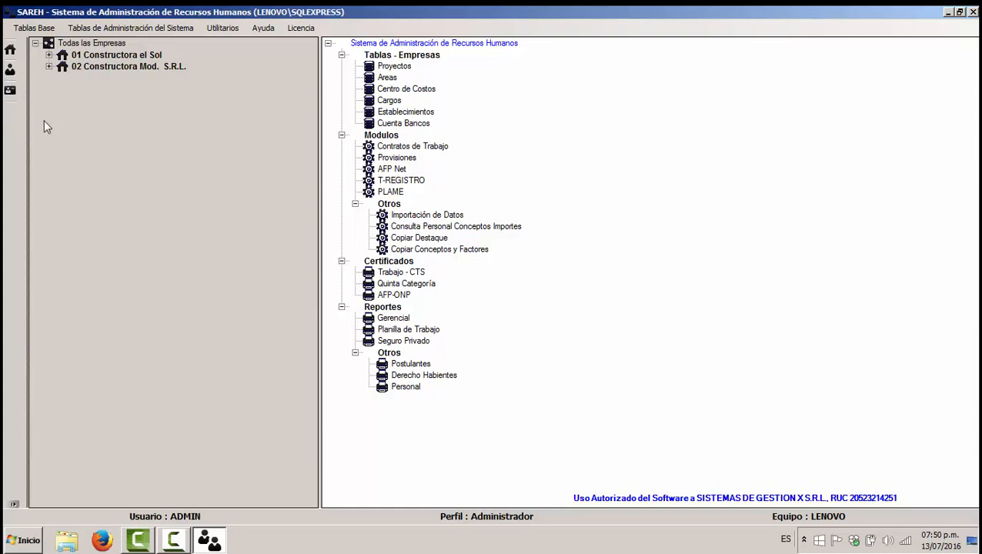
# Step: Expand Todas las Empresas down to client types and payrolls, then collapse the Tablas - Empresas group
pyautogui.rightClick(150, 120)
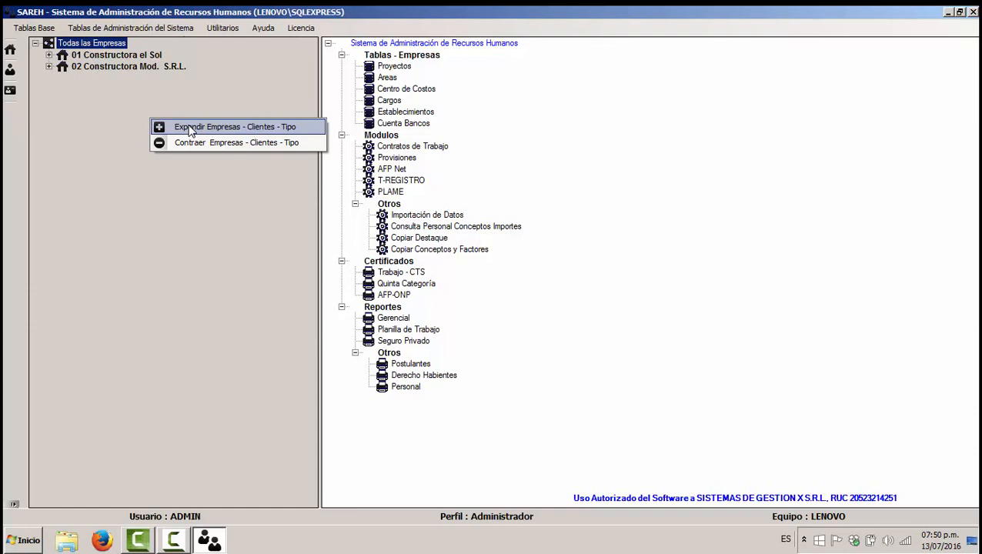
pyautogui.click(190, 128)
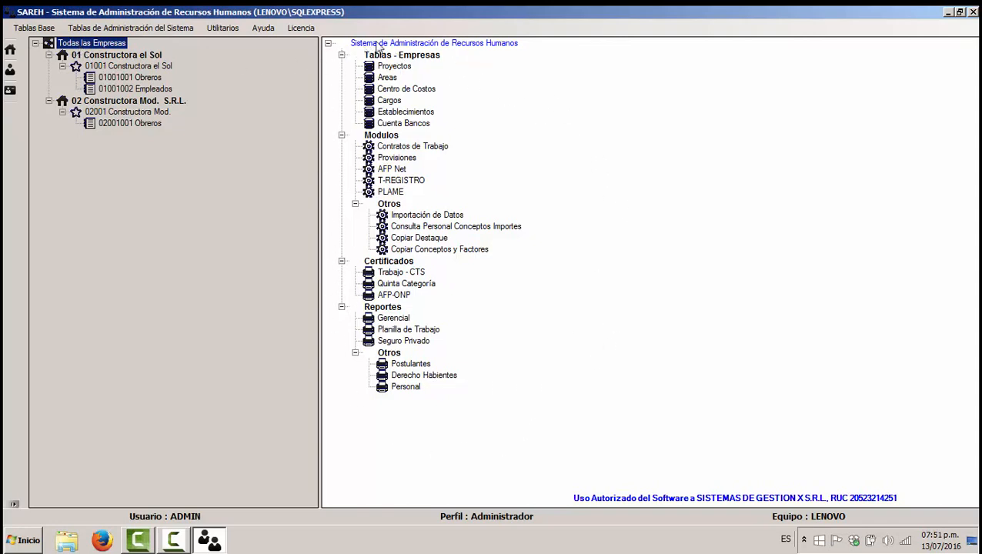
pyautogui.click(342, 55)
pyautogui.click(342, 67)
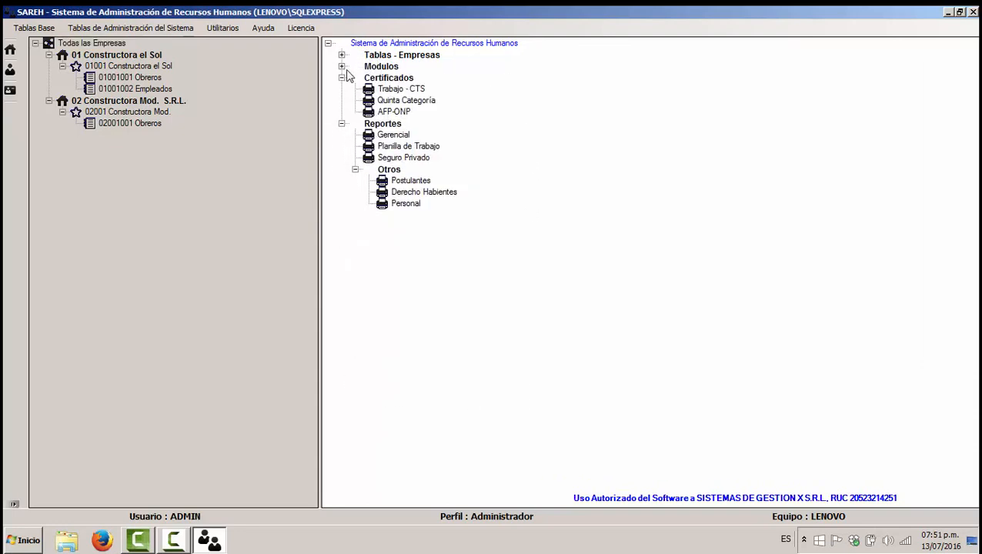
pyautogui.click(342, 77)
pyautogui.click(342, 89)
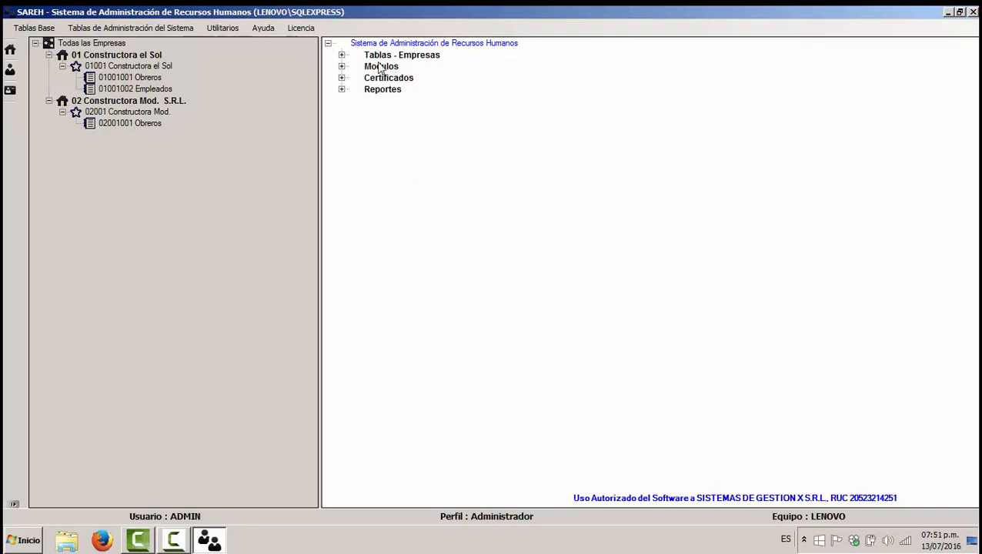
pyautogui.click(341, 56)
pyautogui.click(342, 135)
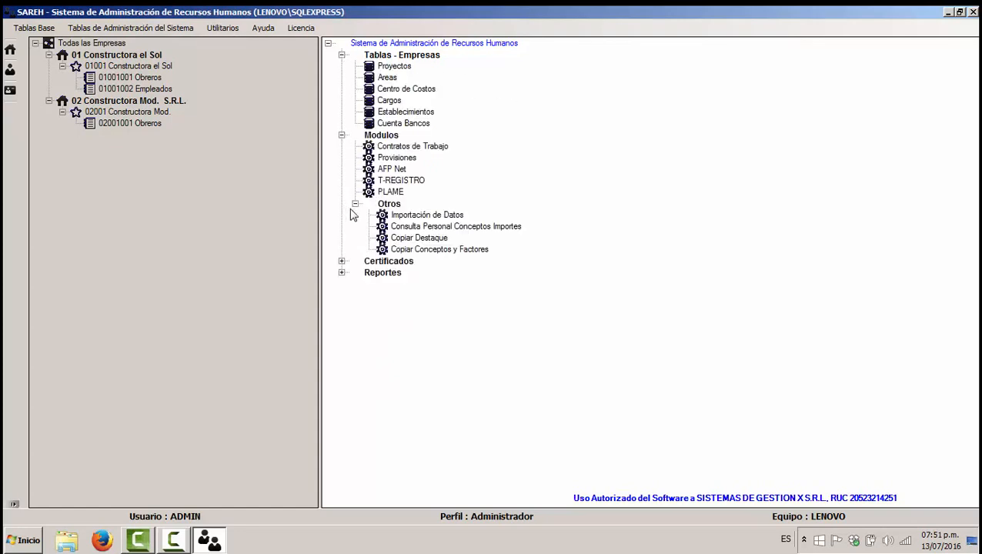
pyautogui.click(341, 261)
pyautogui.click(342, 307)
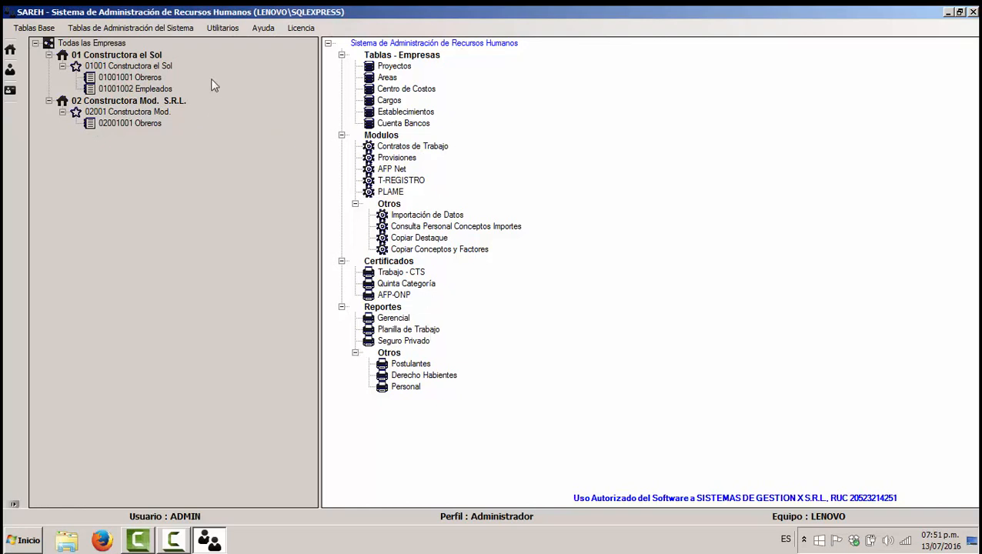
pyautogui.click(102, 45)
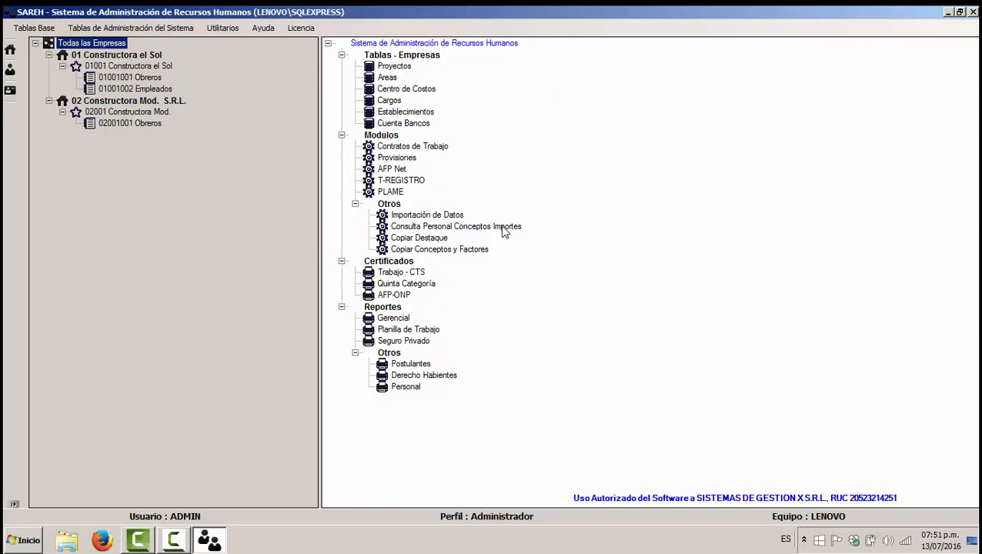
# Step: Switch among payrolls 01001001 Obreros, 01001002 Empleados and all companies, ending on Obreros, then open Clientes
pyautogui.click(147, 78)
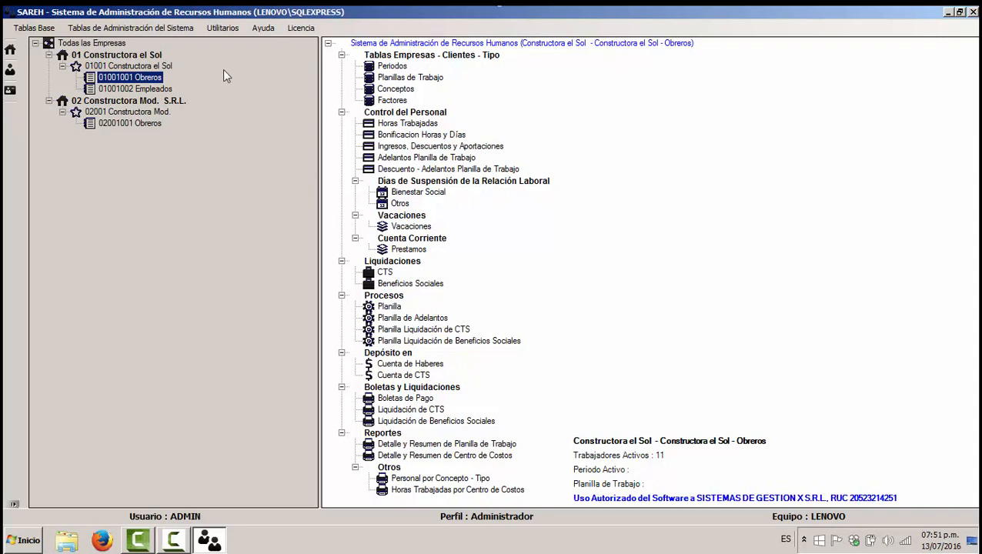
pyautogui.click(149, 89)
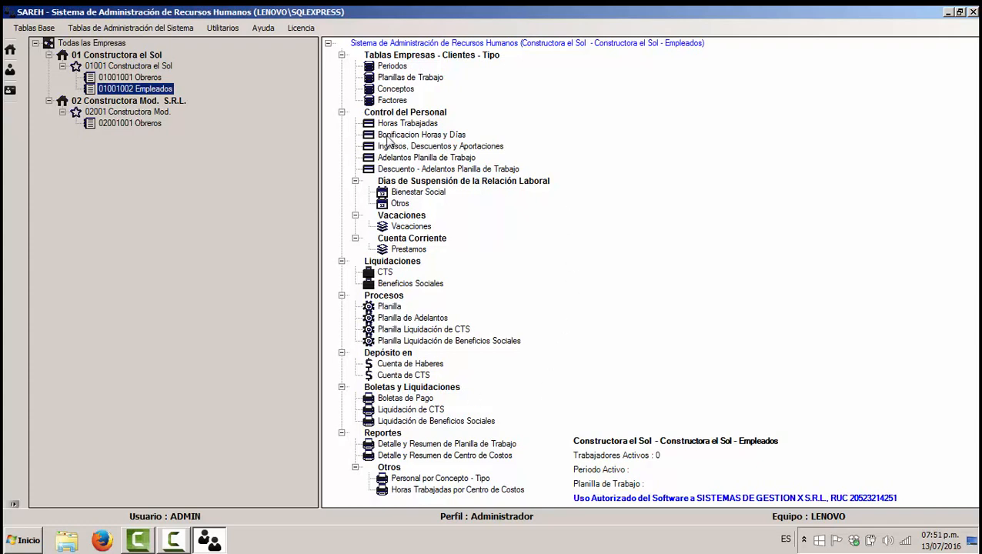
pyautogui.click(118, 45)
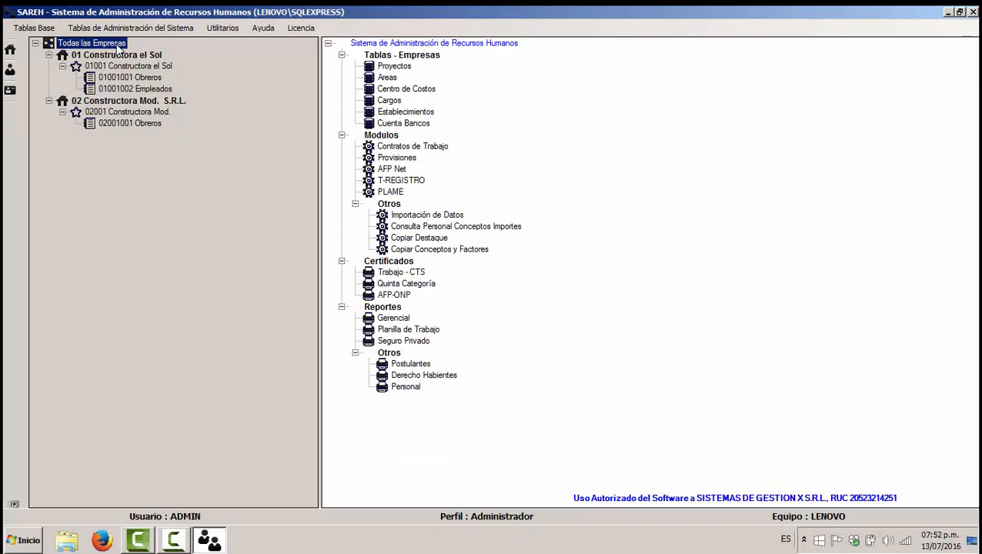
pyautogui.click(146, 78)
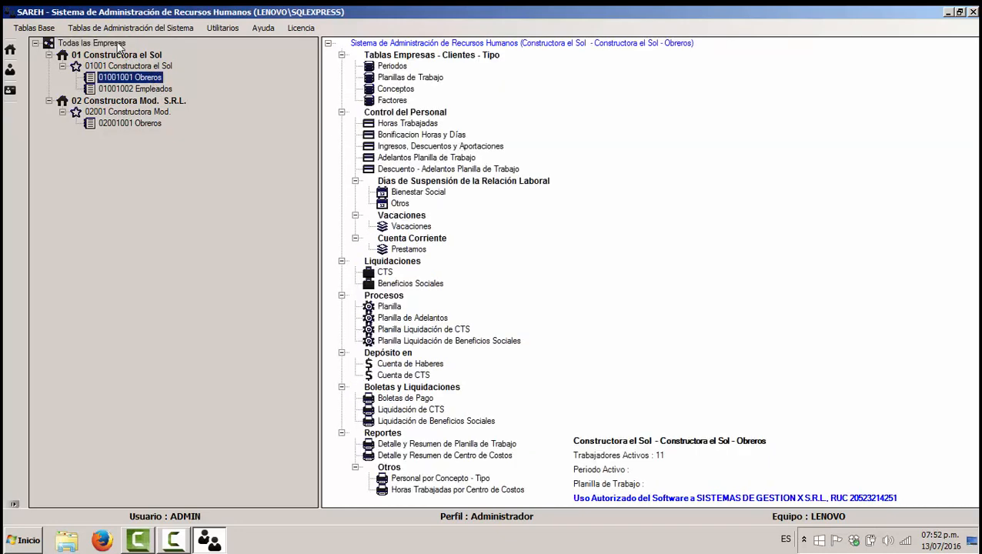
pyautogui.click(118, 45)
pyautogui.click(151, 79)
pyautogui.click(10, 51)
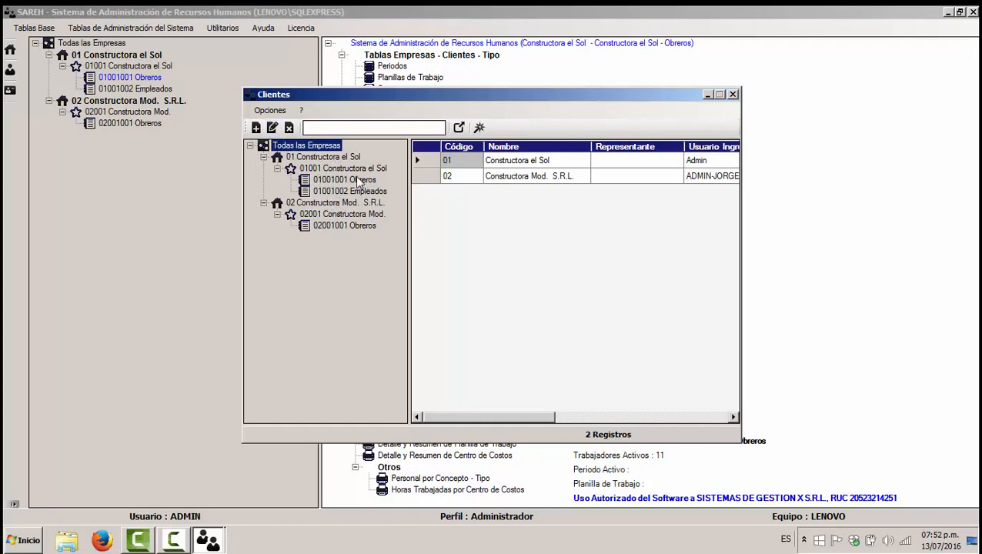
# Step: Close Clientes and open the Registro de Postulantes window, moving it to the left
pyautogui.click(733, 94)
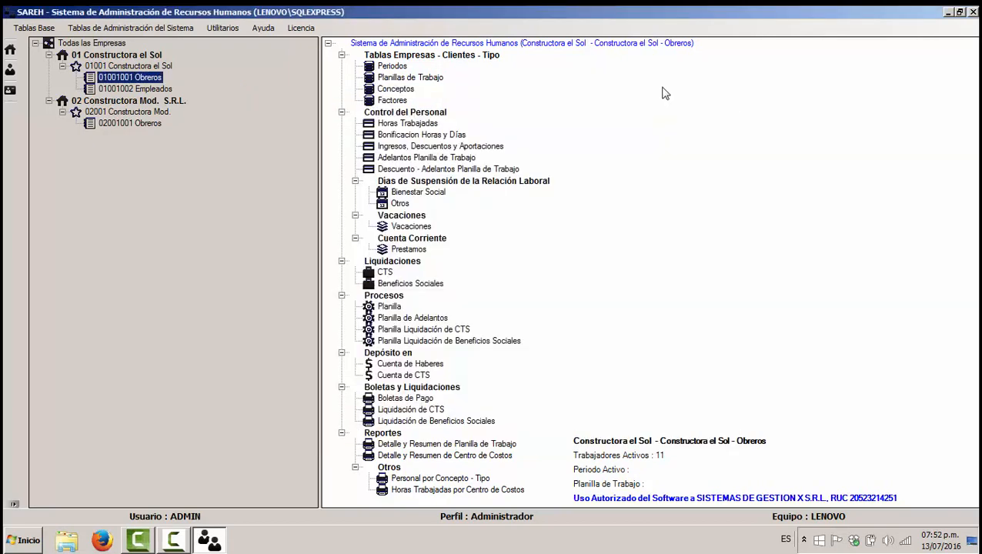
pyautogui.click(10, 70)
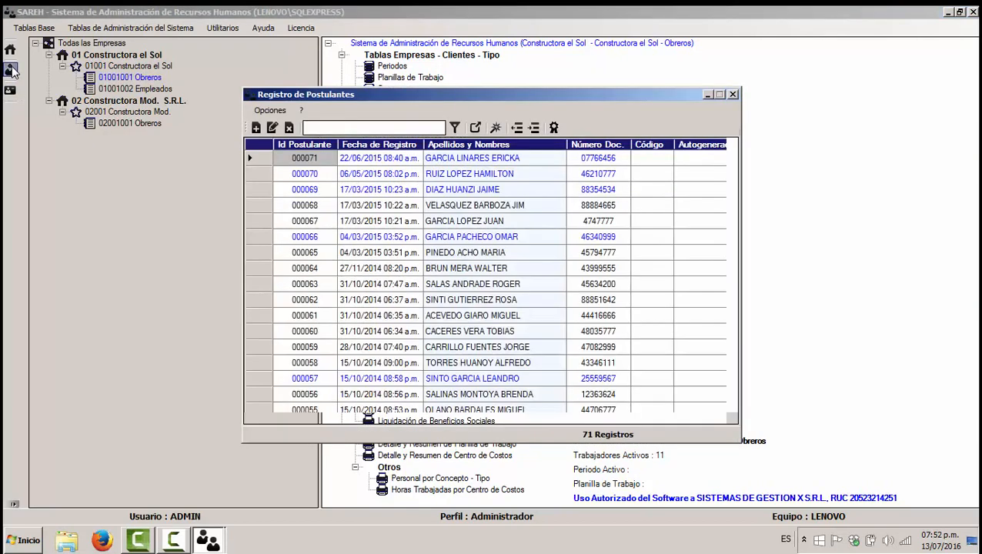
pyautogui.moveTo(385, 104); pyautogui.dragTo(191, 96)
# Step: Open Registro del Personal and tile it beside the applicants register
pyautogui.click(11, 92)
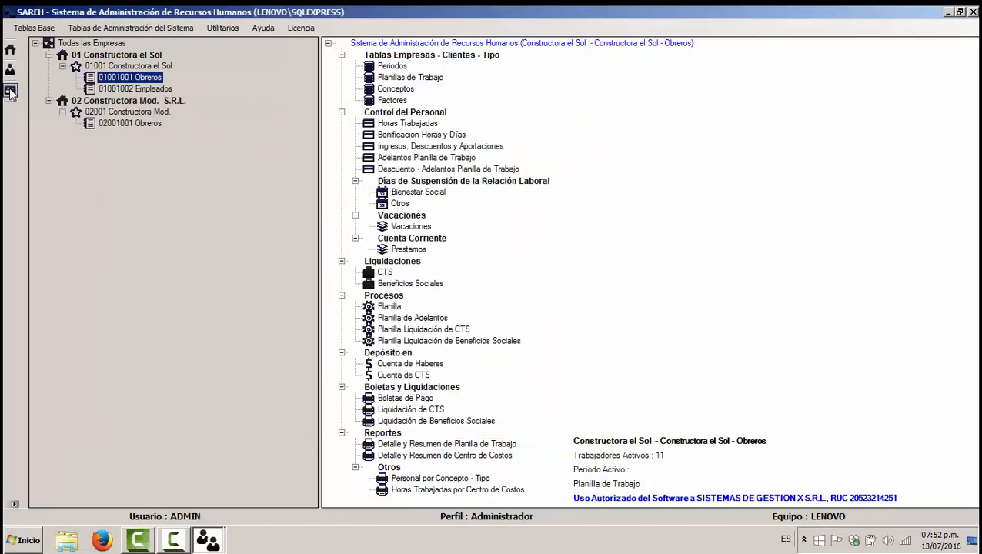
pyautogui.click(221, 539)
pyautogui.click(181, 494)
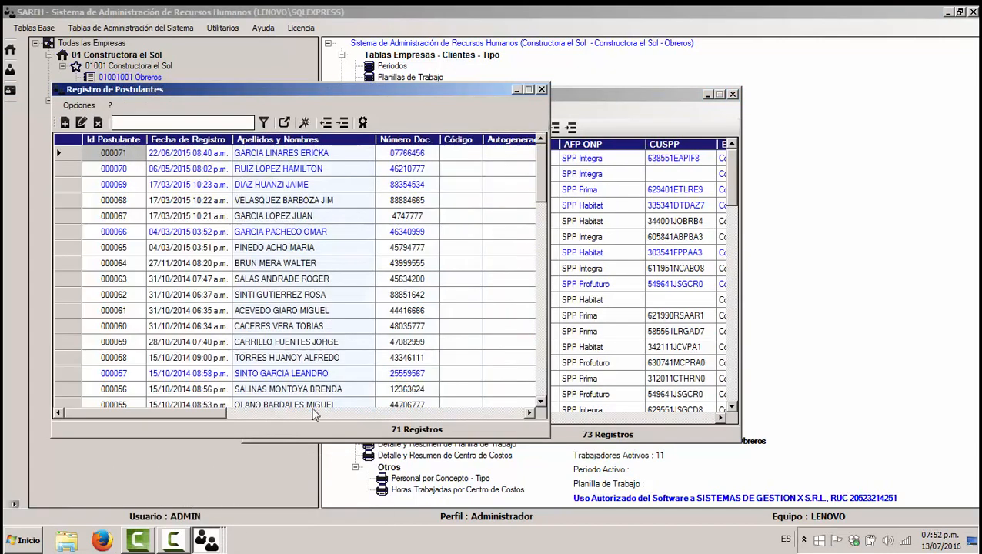
pyautogui.moveTo(624, 93); pyautogui.dragTo(767, 162)
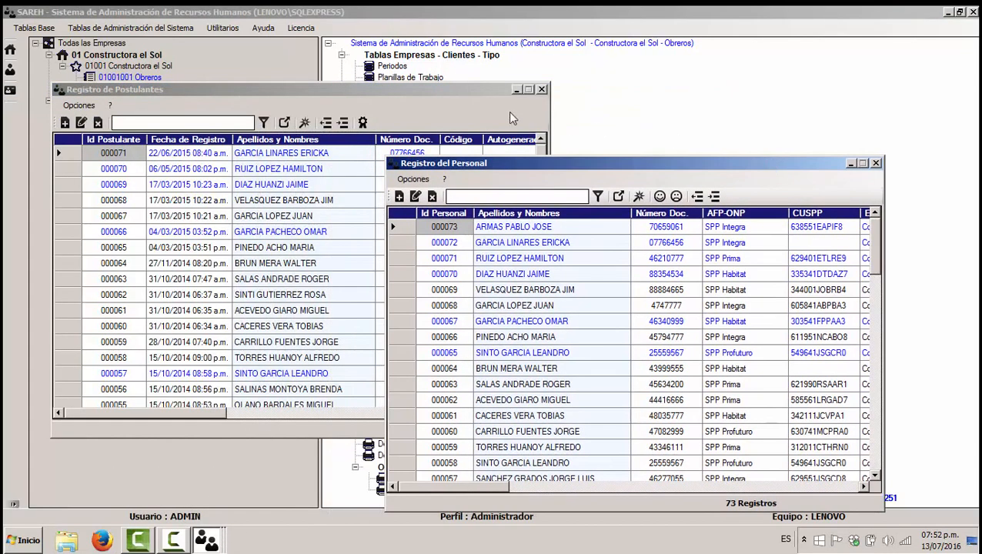
pyautogui.moveTo(471, 93); pyautogui.dragTo(453, 50)
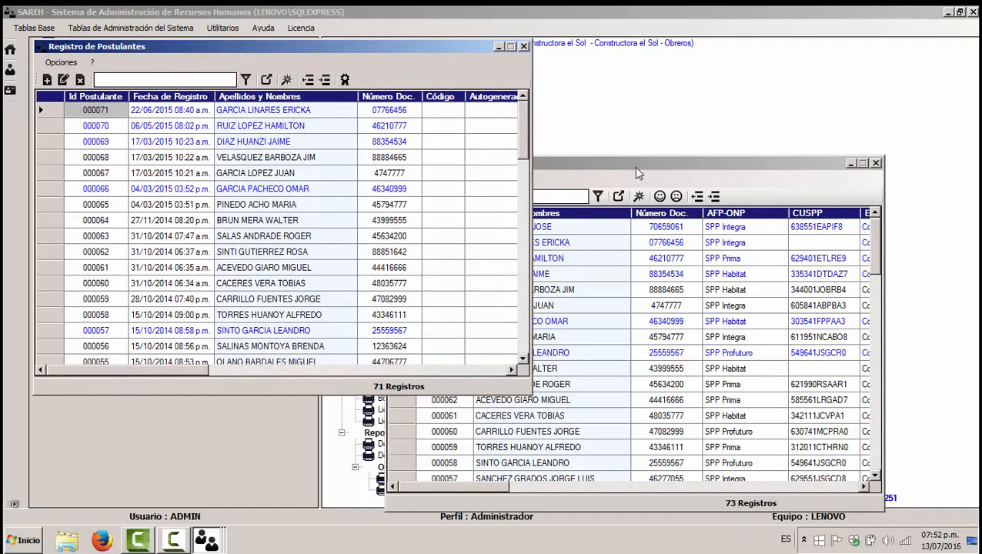
pyautogui.moveTo(634, 166); pyautogui.dragTo(655, 129)
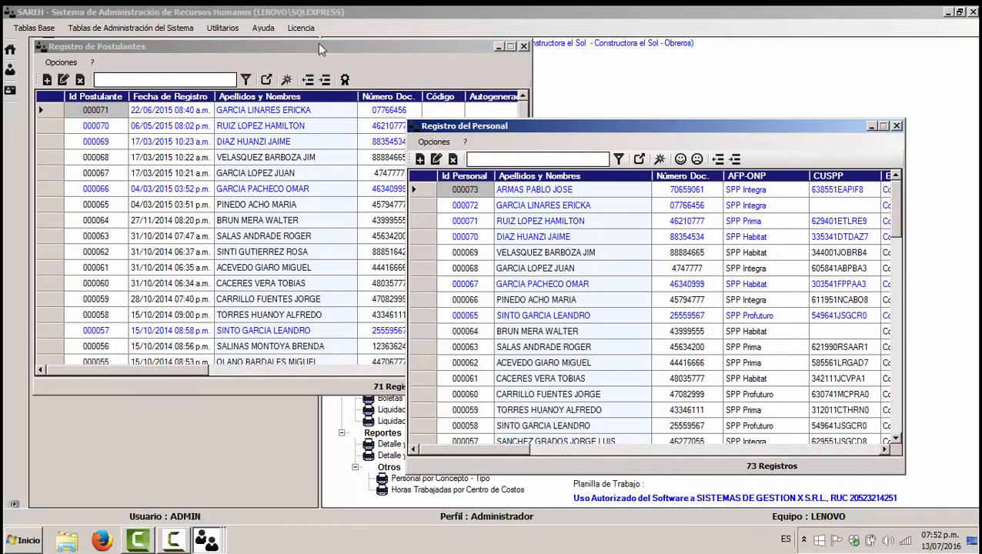
# Step: Switch between the two registers and browse the rows of Registro de Postulantes
pyautogui.click(321, 49)
pyautogui.click(684, 130)
pyautogui.click(234, 123)
pyautogui.click(246, 155)
pyautogui.click(265, 234)
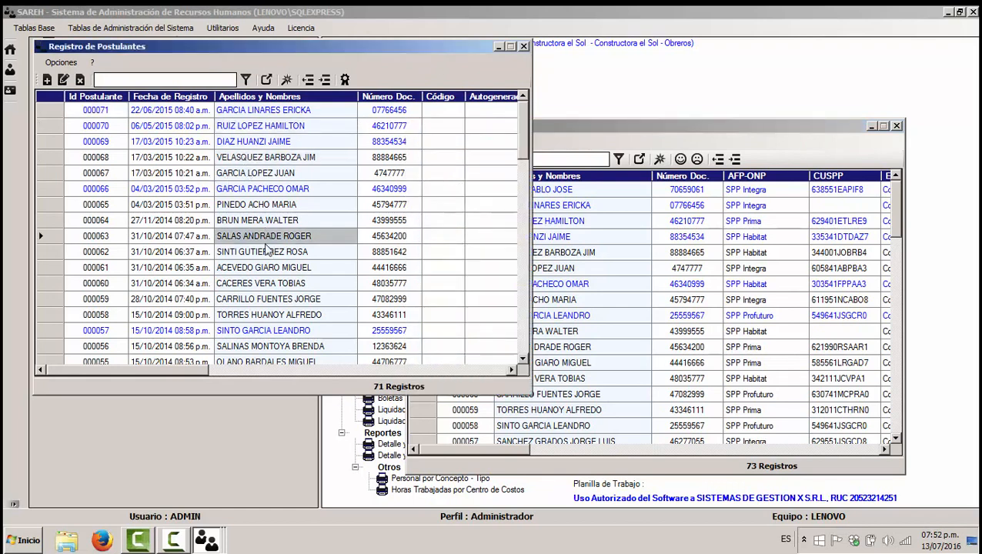
pyautogui.click(246, 189)
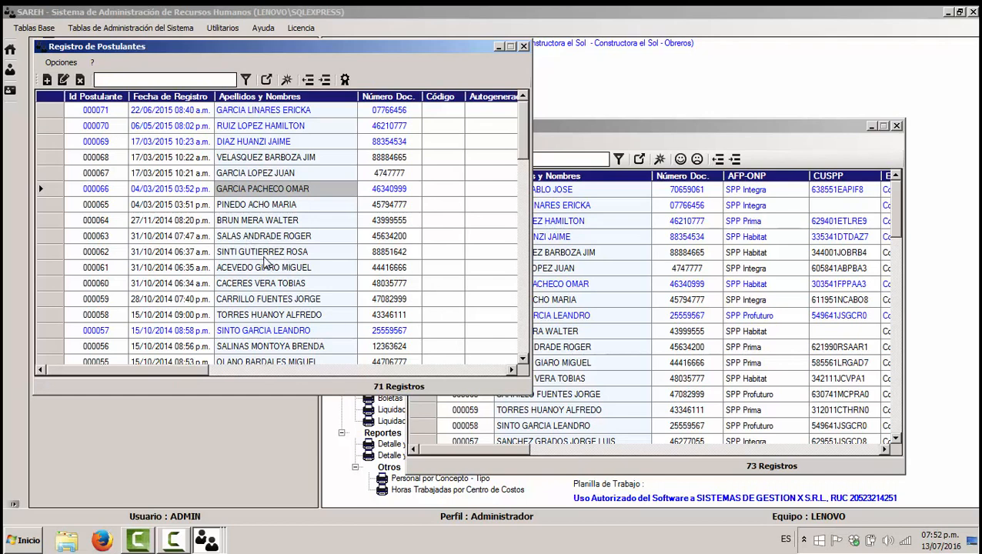
pyautogui.click(264, 256)
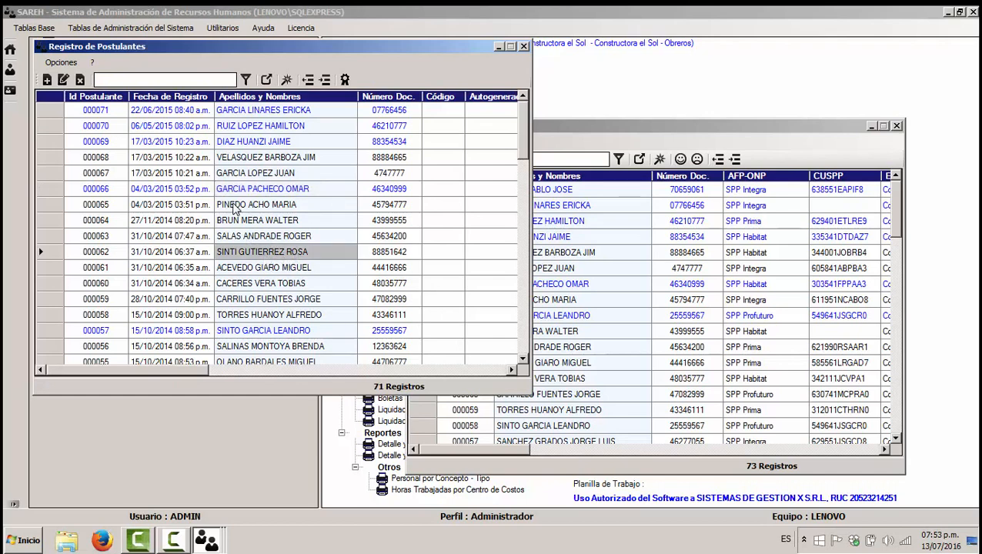
pyautogui.click(243, 158)
pyautogui.click(255, 223)
pyautogui.click(256, 258)
pyautogui.click(264, 174)
pyautogui.click(264, 239)
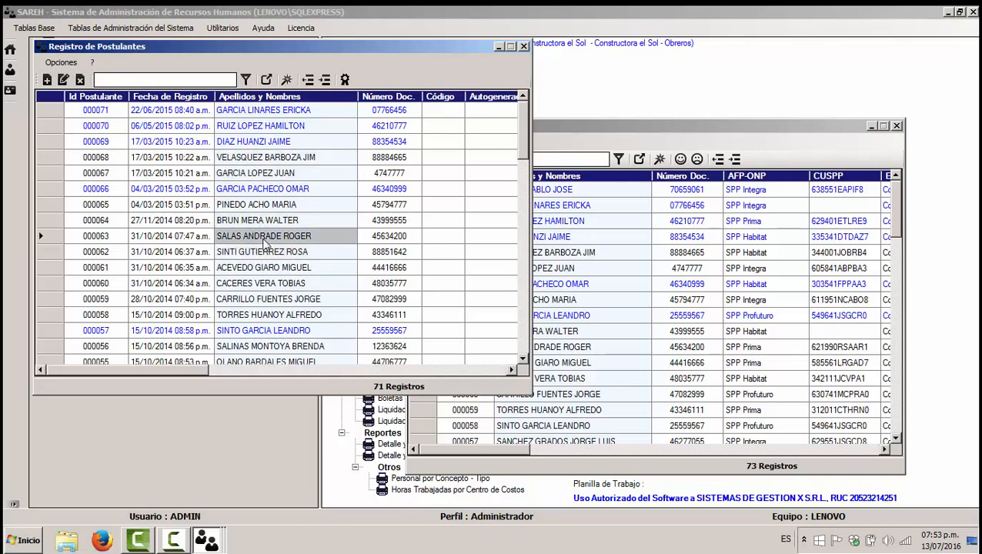
pyautogui.click(269, 160)
pyautogui.click(266, 237)
# Step: Dismiss the antivirus notification and open applicant 000071 for editing
pyautogui.click(48, 116)
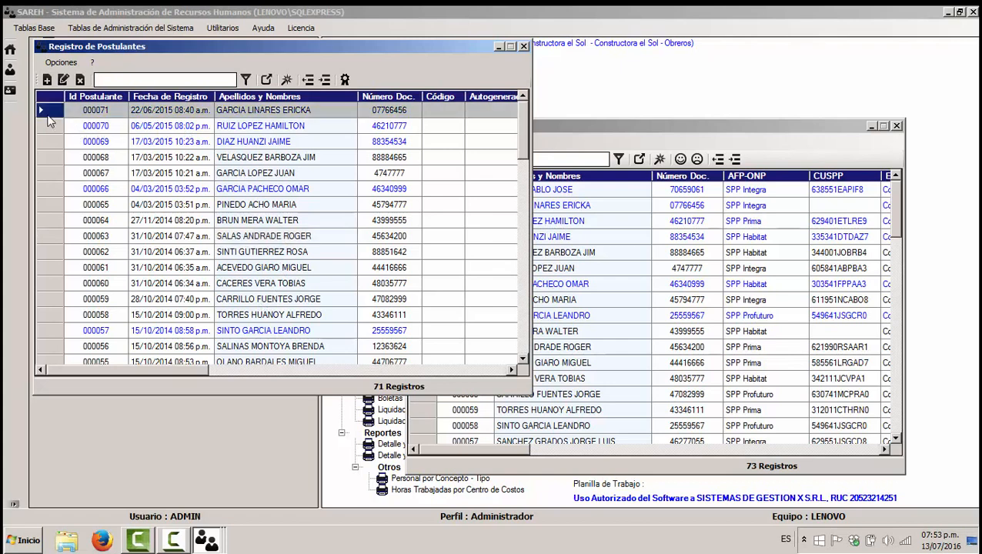
pyautogui.click(571, 123)
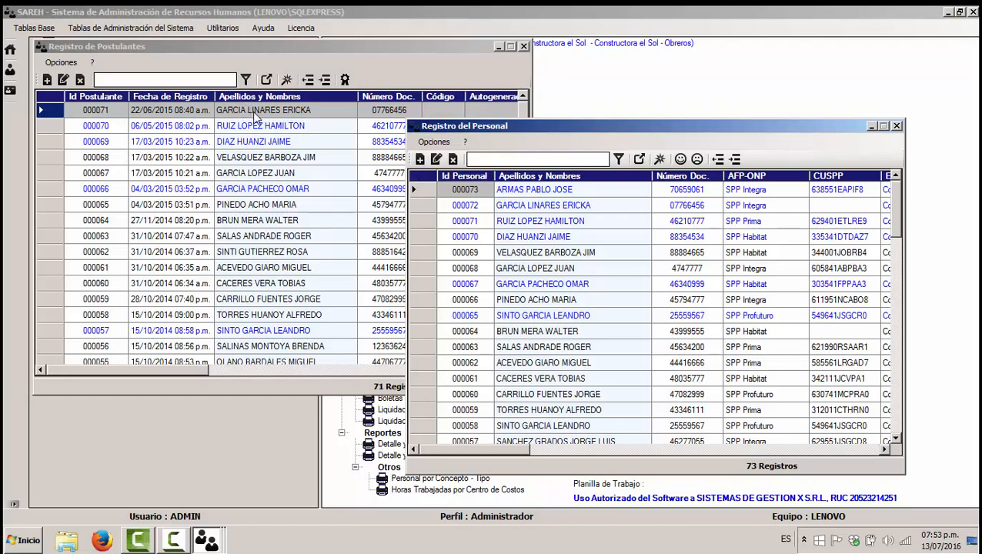
pyautogui.click(241, 172)
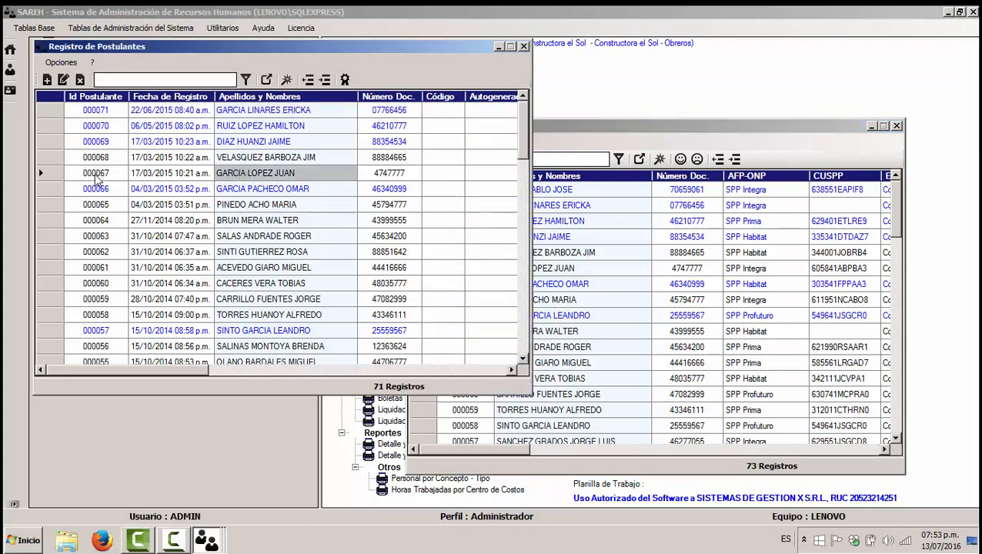
pyautogui.click(589, 238)
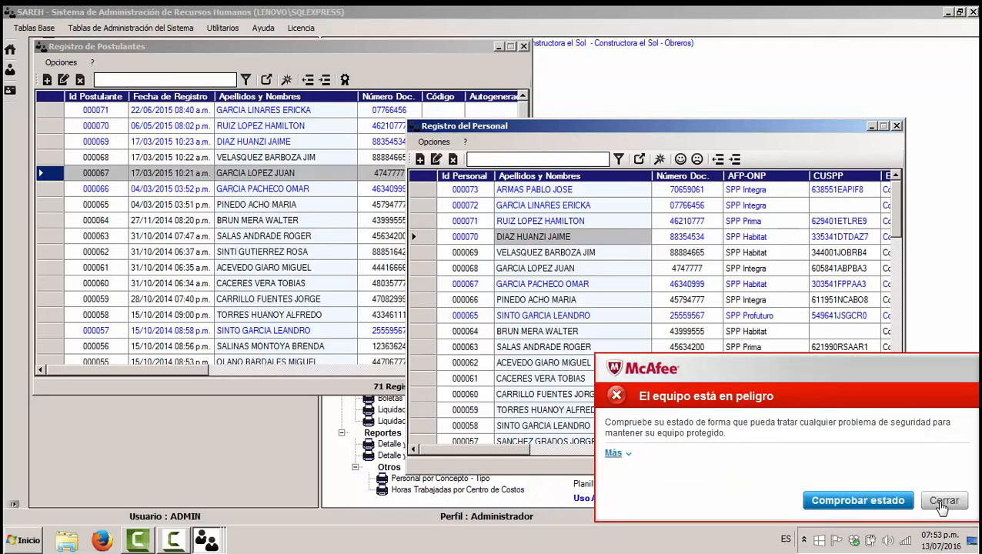
pyautogui.click(944, 502)
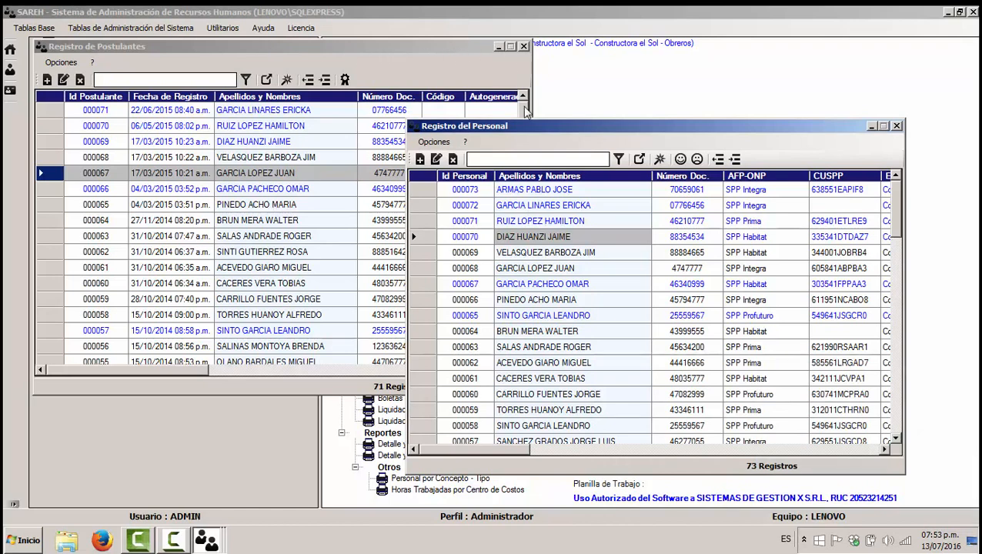
pyautogui.click(202, 127)
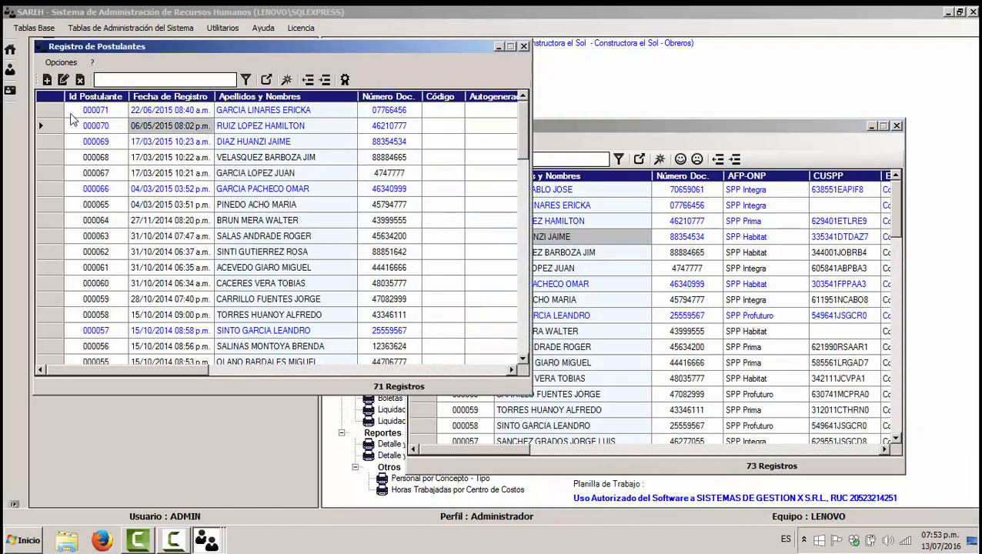
pyautogui.click(49, 114)
pyautogui.click(63, 82)
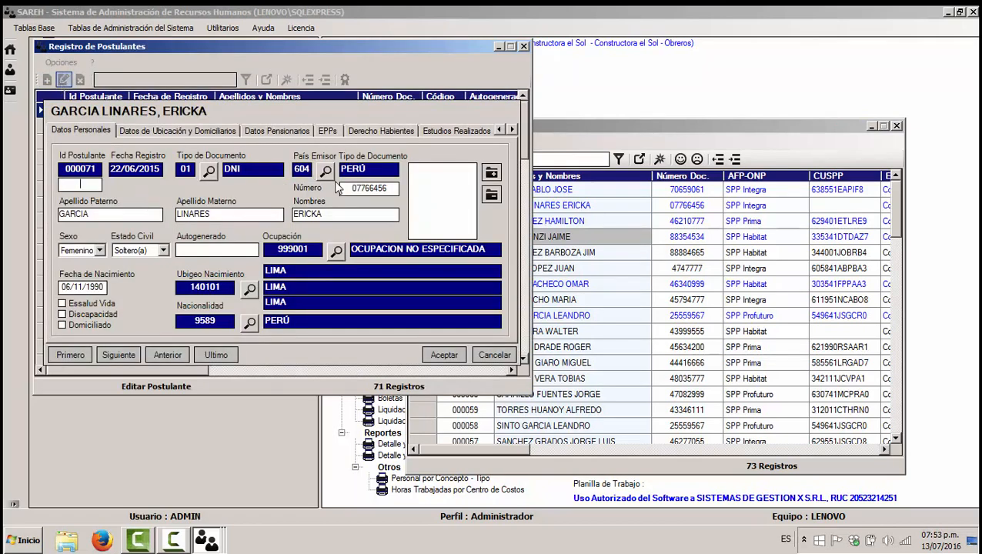
# Step: Browse the applicant form's sections, from location data to work experience, then return to Datos Personales
pyautogui.click(172, 133)
pyautogui.click(276, 130)
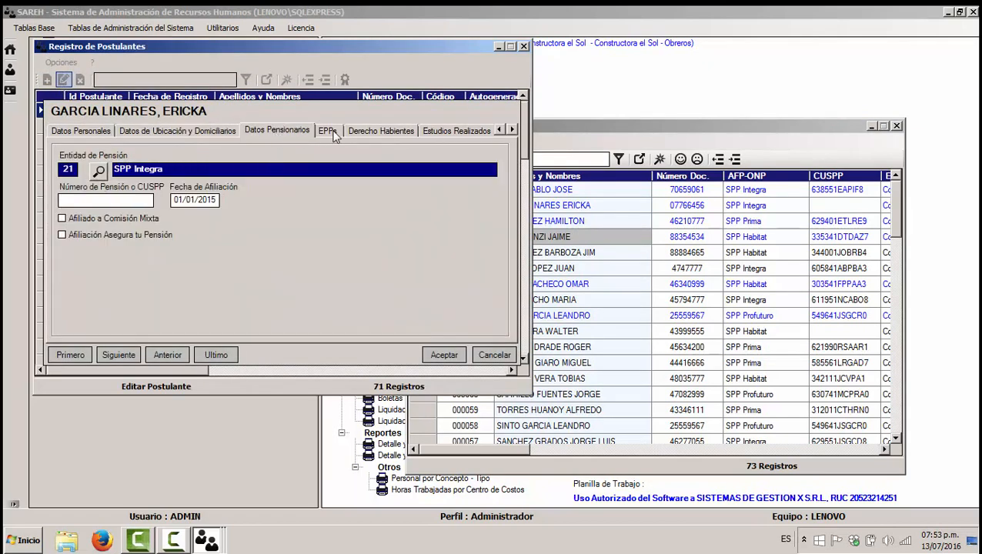
pyautogui.click(330, 131)
pyautogui.click(370, 131)
pyautogui.click(456, 130)
pyautogui.click(454, 133)
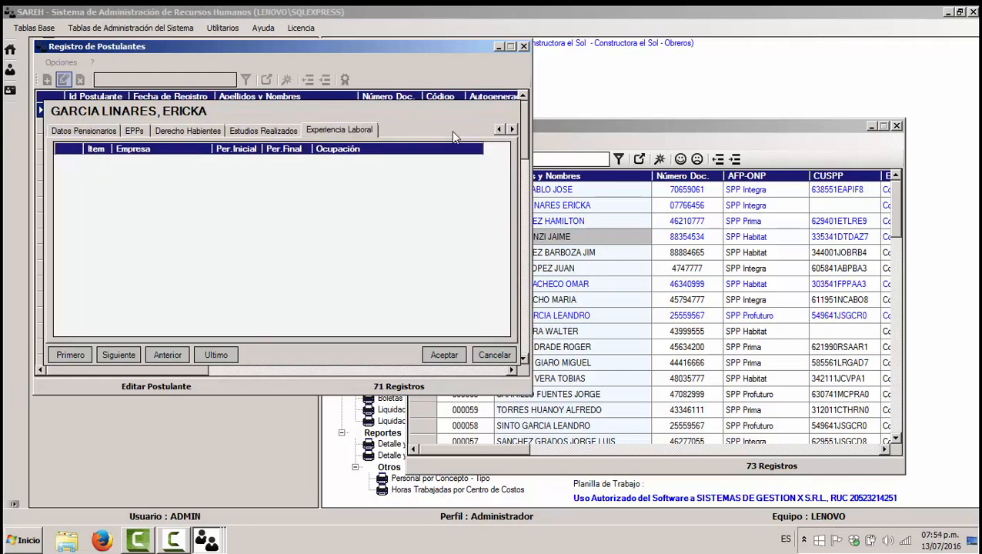
pyautogui.click(498, 129)
pyautogui.click(498, 129)
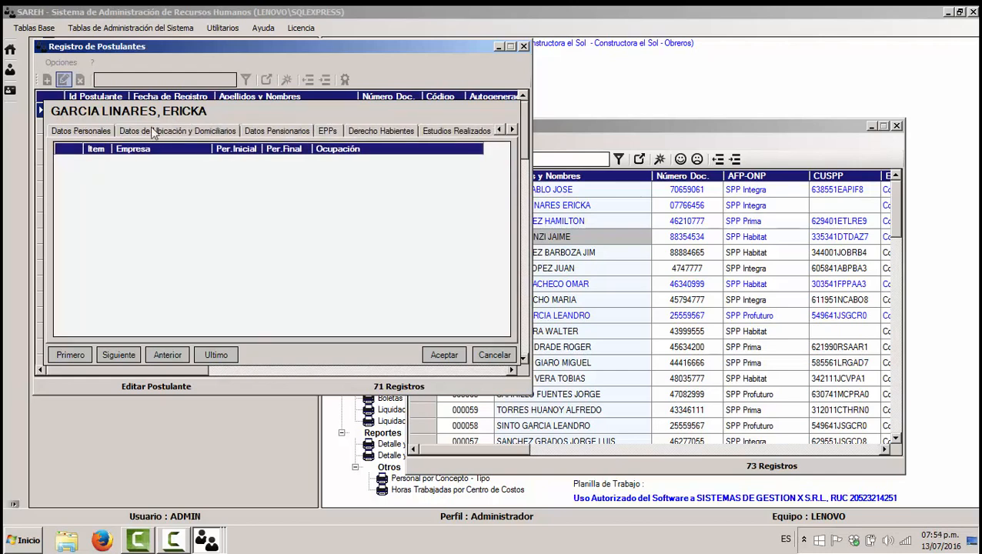
pyautogui.click(72, 132)
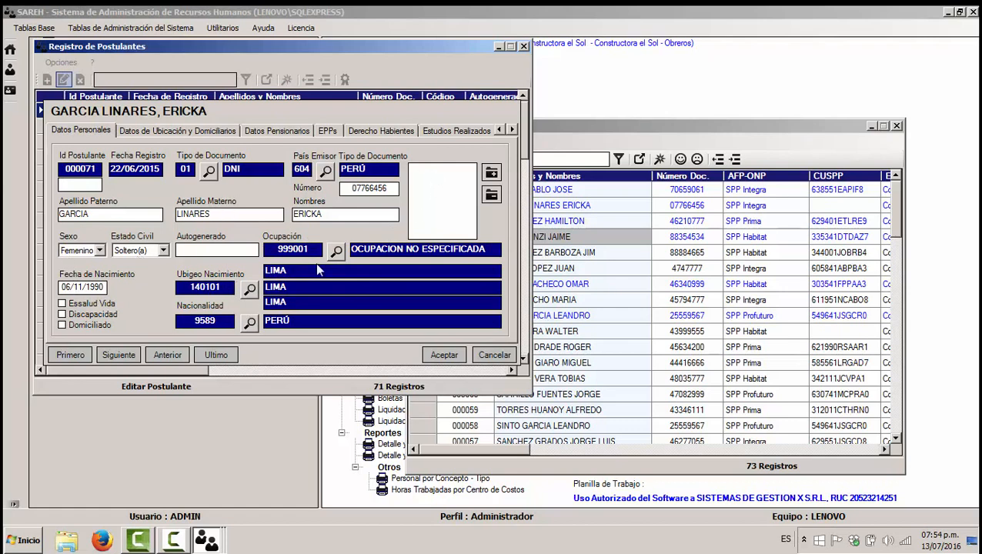
# Step: Inspect the Ocupación lookup, keep 999001, and show Datos de Ubicación y Domiciliarios
pyautogui.click(337, 251)
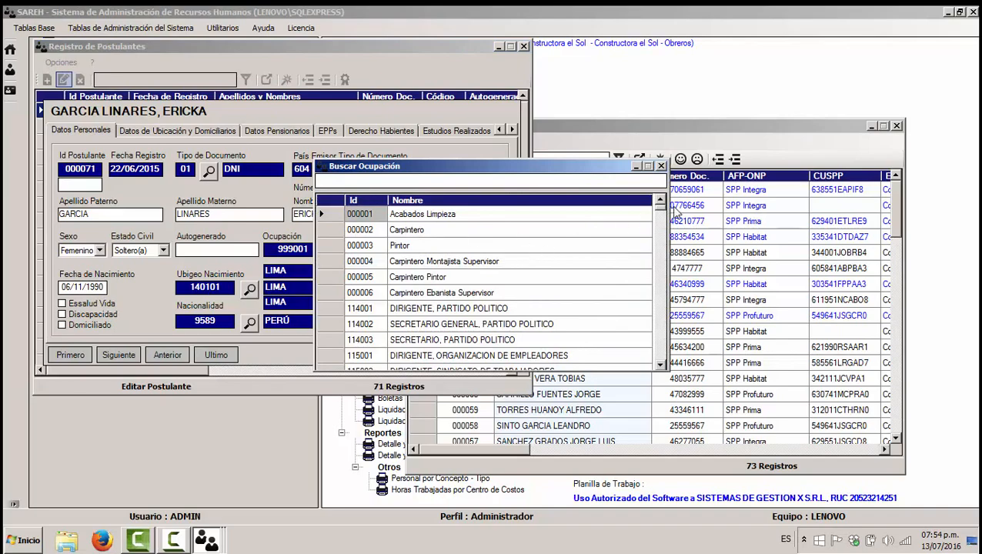
pyautogui.moveTo(659, 212)
pyautogui.mouseDown()
pyautogui.moveTo(661, 363)
pyautogui.moveTo(662, 204)
pyautogui.mouseUp()
pyautogui.click(660, 167)
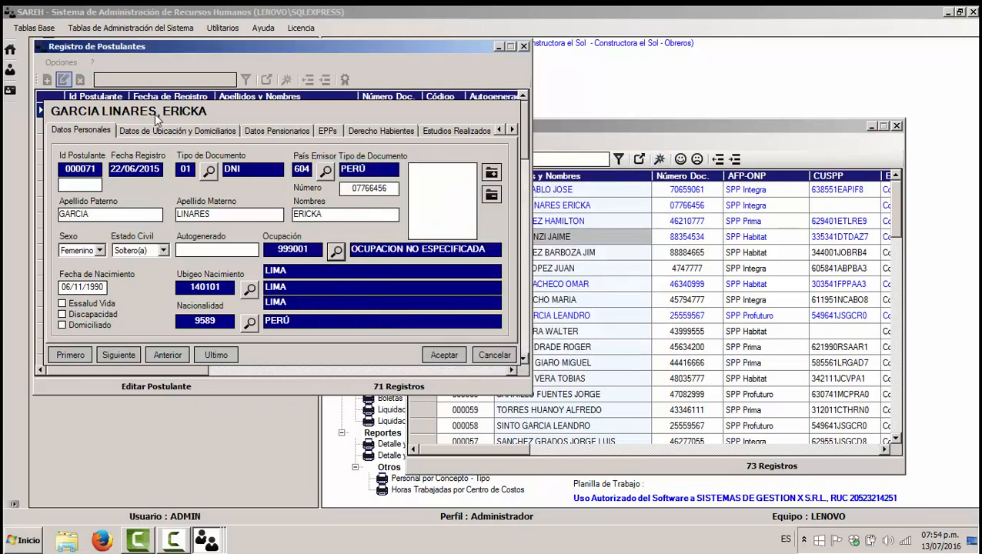
pyautogui.click(159, 131)
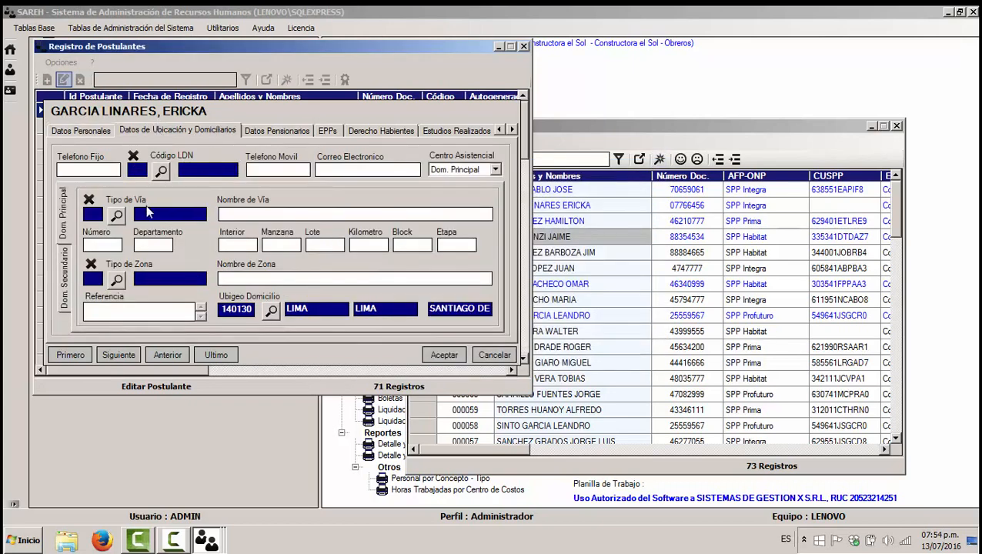
# Step: Check the street type and AFP lookups, keeping 21 SPP Integra, then view the EPPs and dependants sections
pyautogui.click(116, 215)
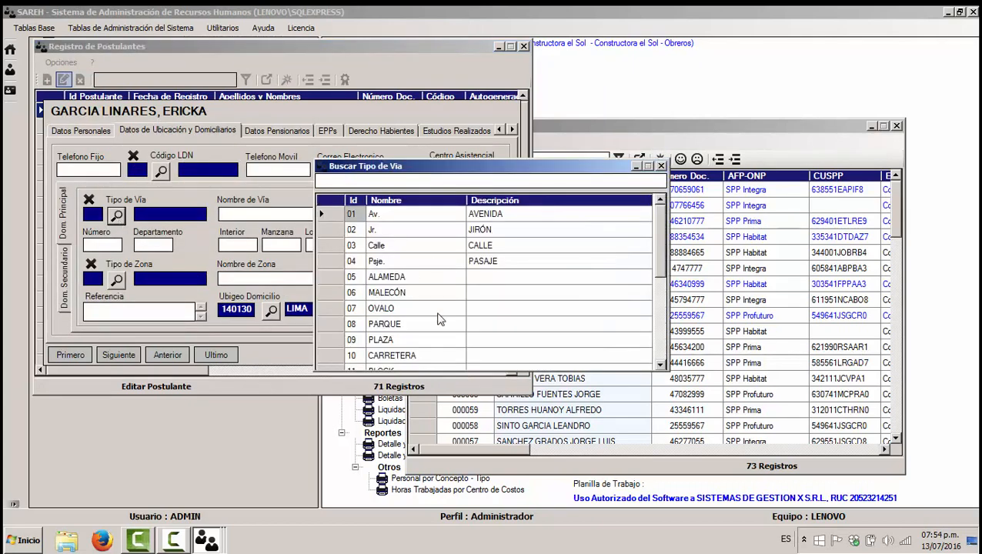
pyautogui.click(660, 166)
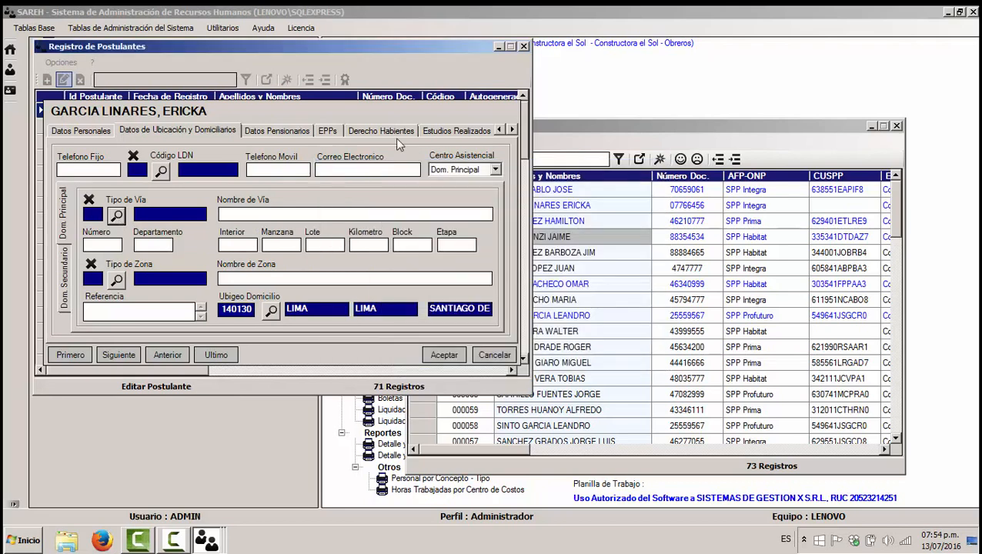
pyautogui.click(302, 131)
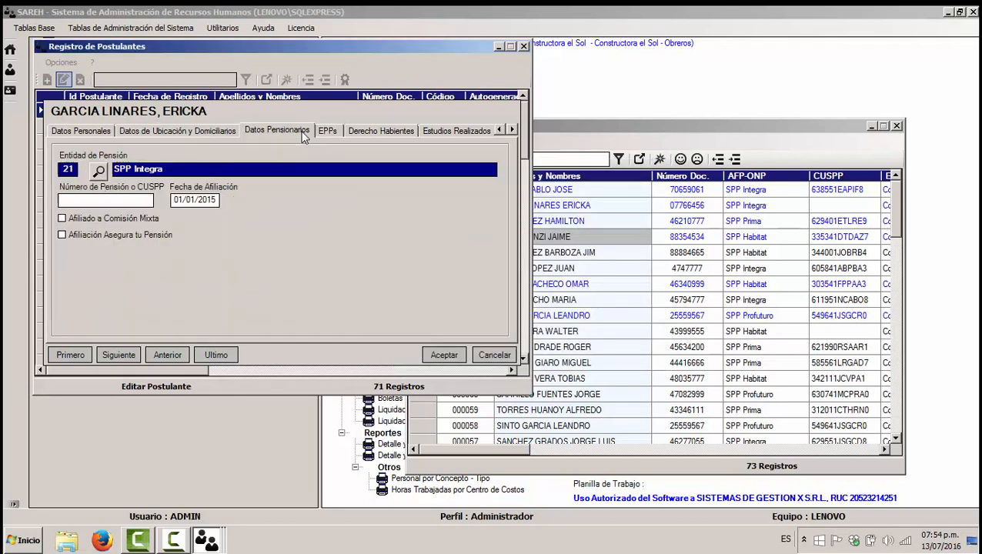
pyautogui.click(99, 173)
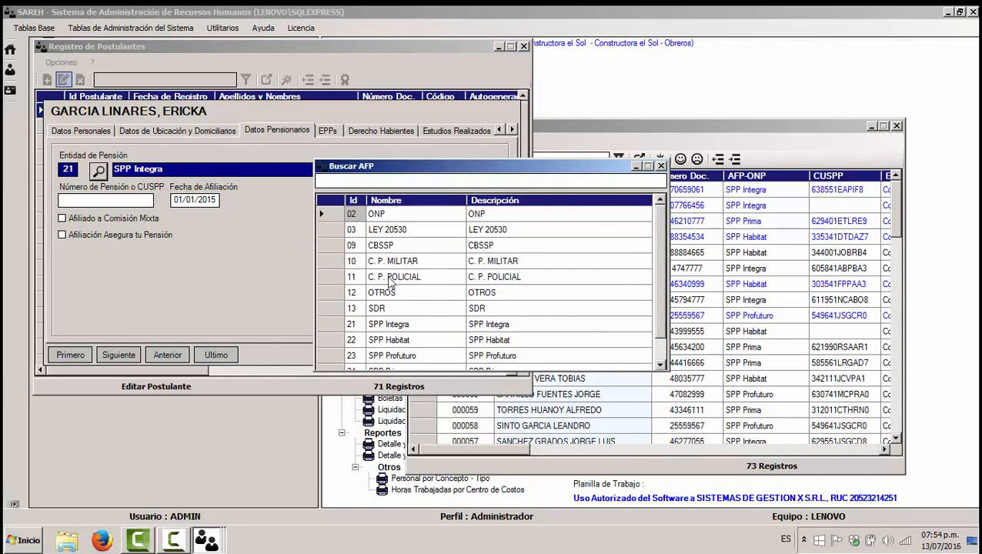
pyautogui.click(452, 293)
pyautogui.scroll(-1, 543, 268)
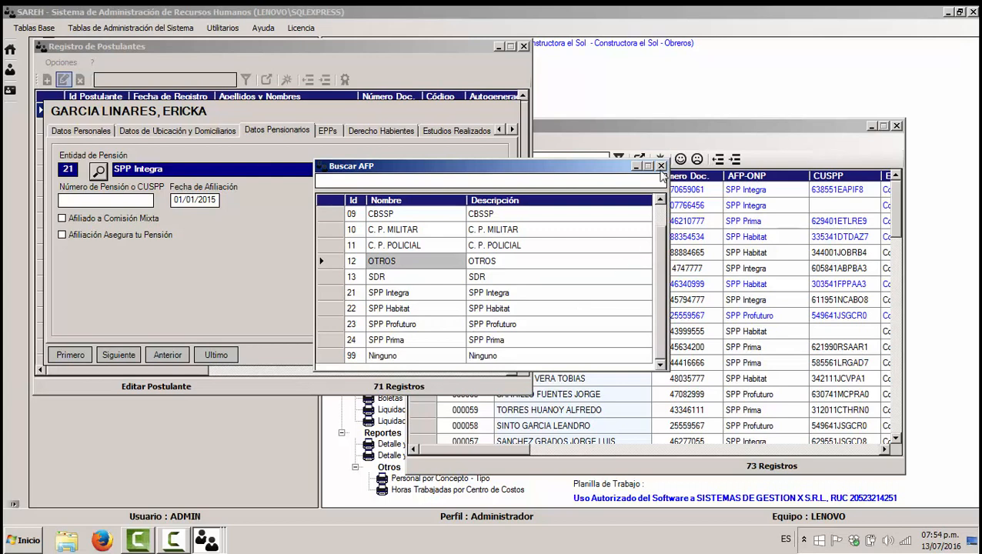
pyautogui.click(660, 166)
pyautogui.click(328, 132)
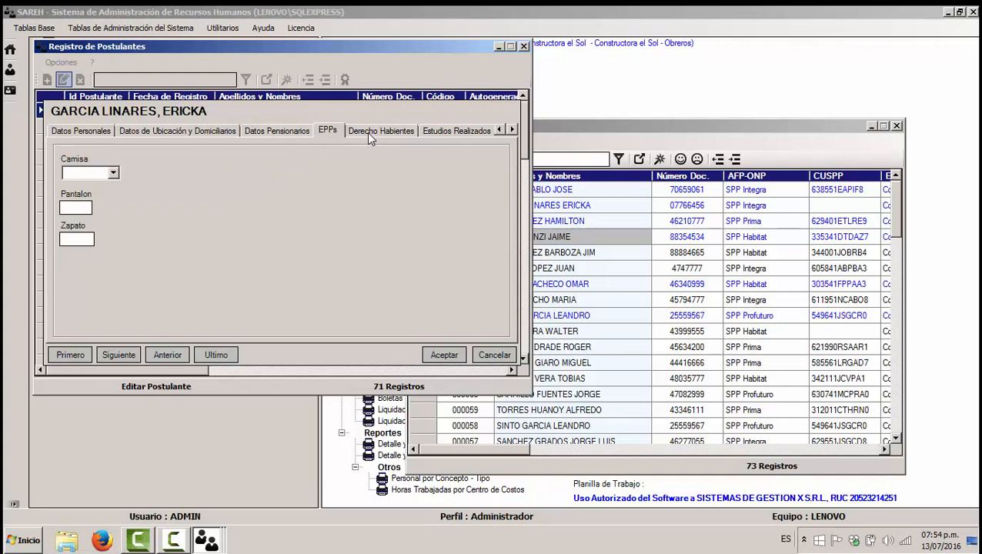
pyautogui.click(367, 131)
# Step: Start a new dependant, inspect the Vinculo Familiar lookup, then cancel the entry
pyautogui.rightClick(144, 207)
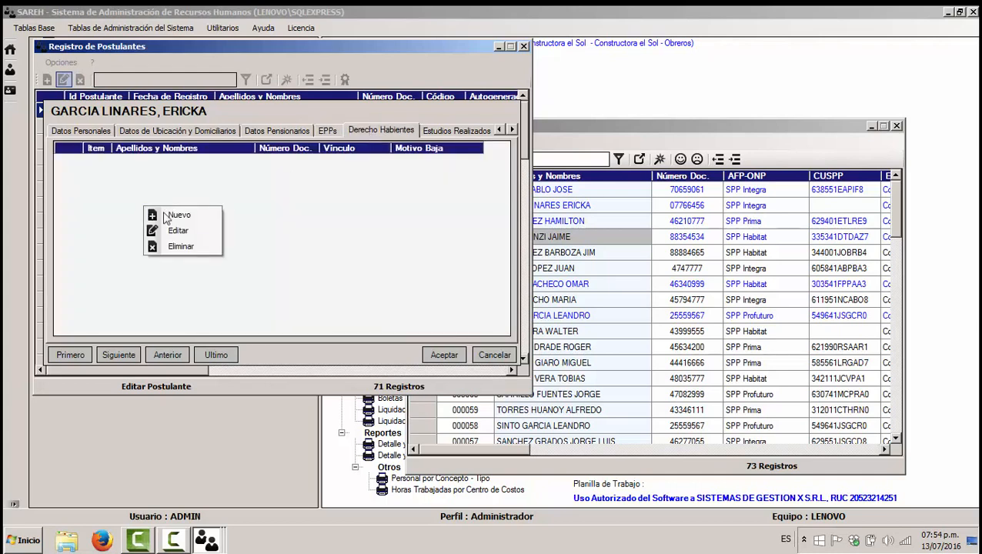
pyautogui.click(177, 216)
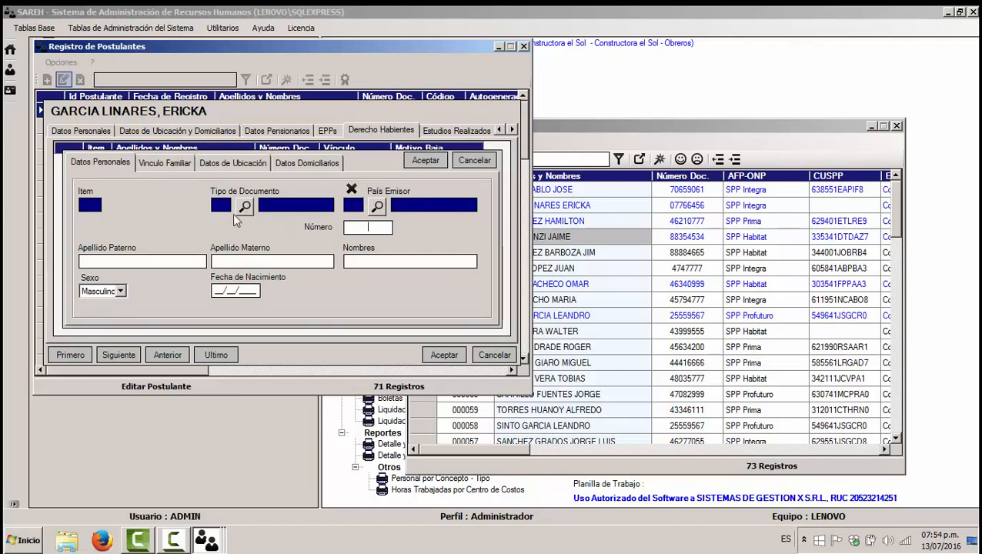
pyautogui.click(166, 163)
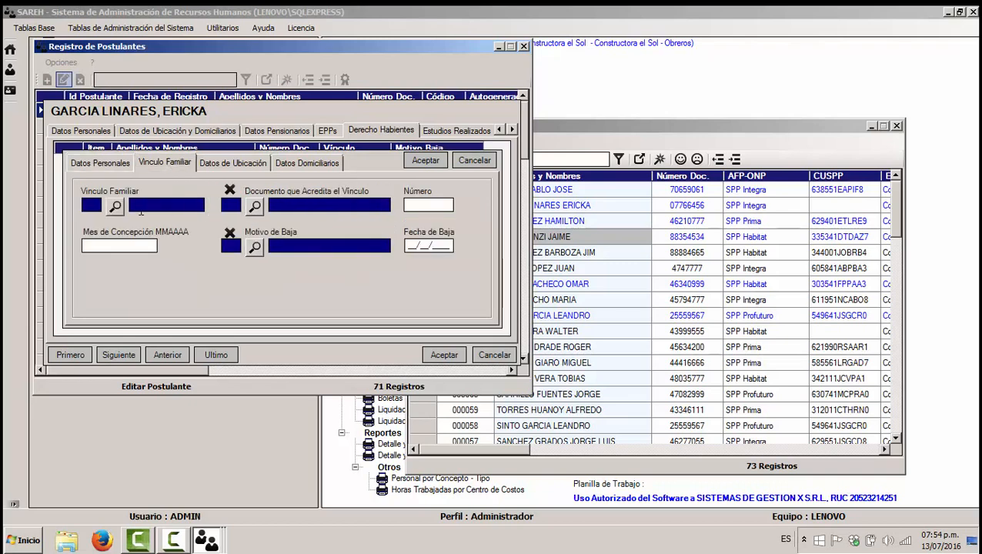
pyautogui.click(116, 206)
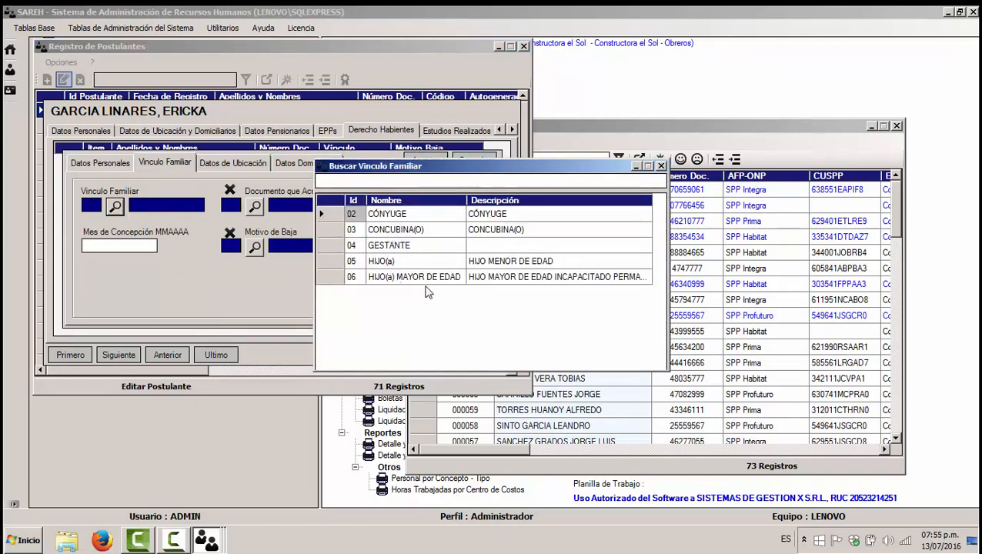
pyautogui.click(660, 166)
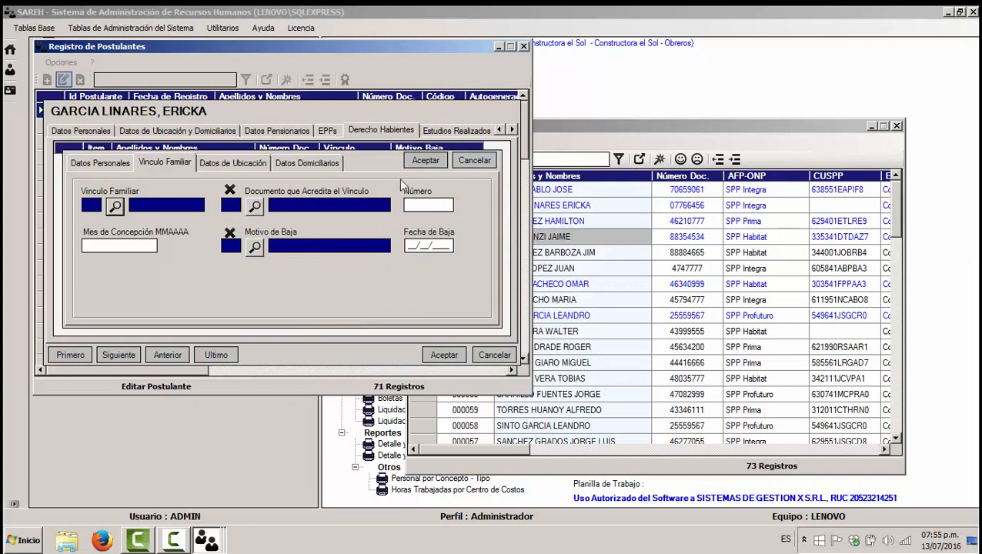
pyautogui.click(473, 161)
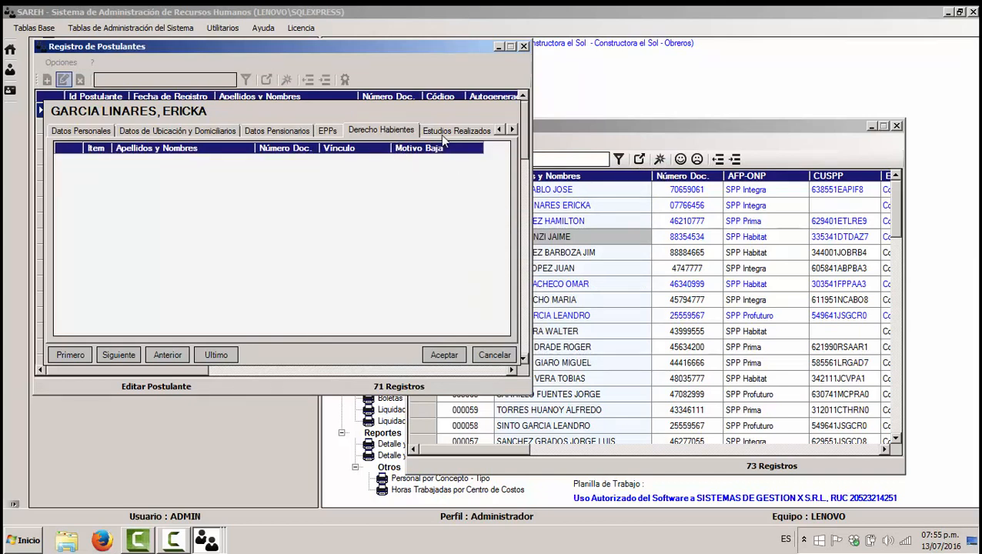
# Step: Start a new entry on the applicant's Estudios Realizados tab
pyautogui.click(441, 133)
pyautogui.rightClick(235, 202)
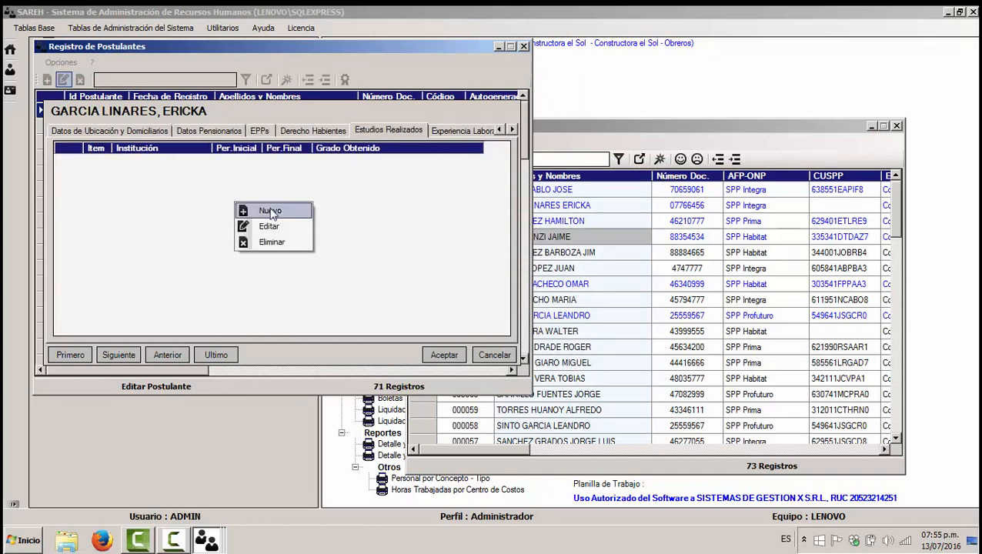
pyautogui.click(269, 211)
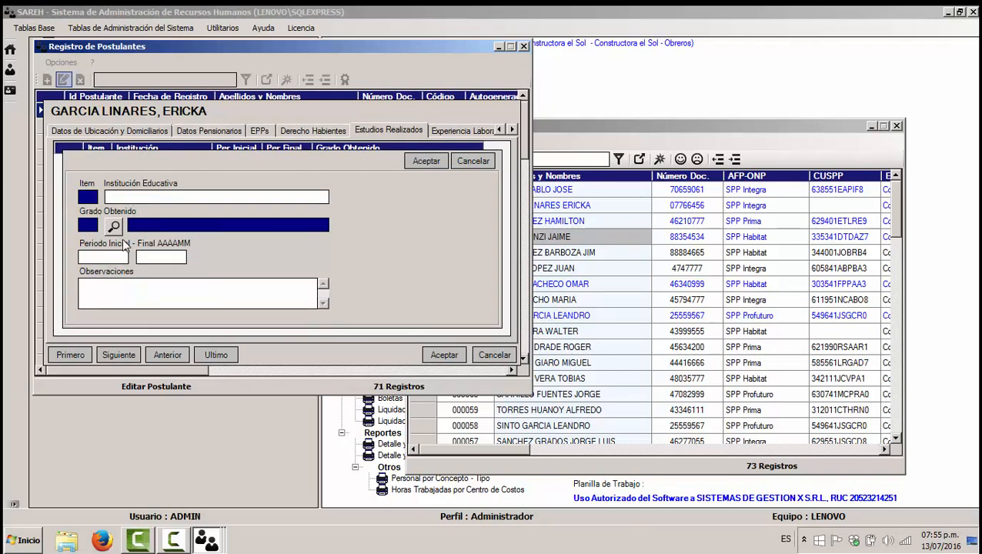
# Step: Start a work experience entry, browse Buscar Ocupación without choosing, and cancel the edit form
pyautogui.click(460, 132)
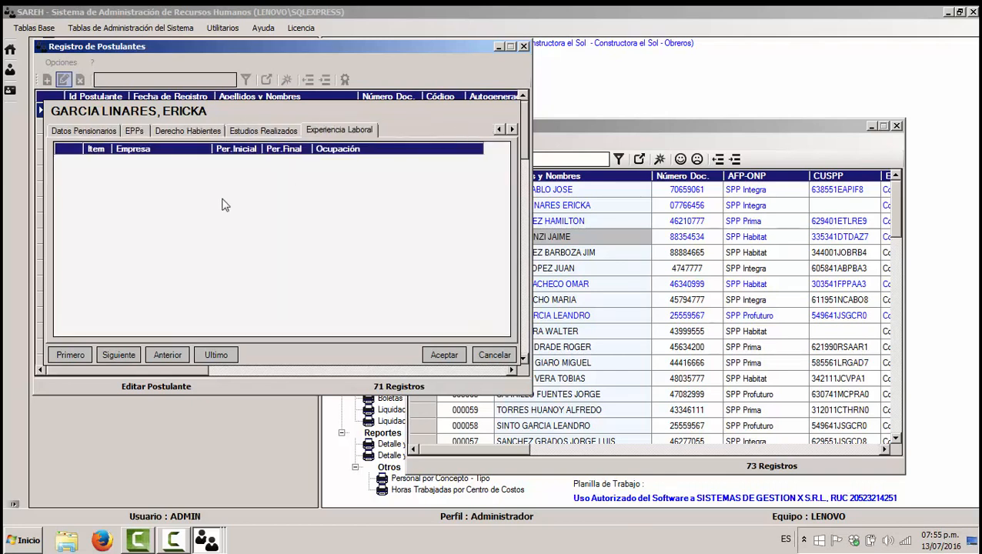
pyautogui.rightClick(177, 205)
pyautogui.click(194, 213)
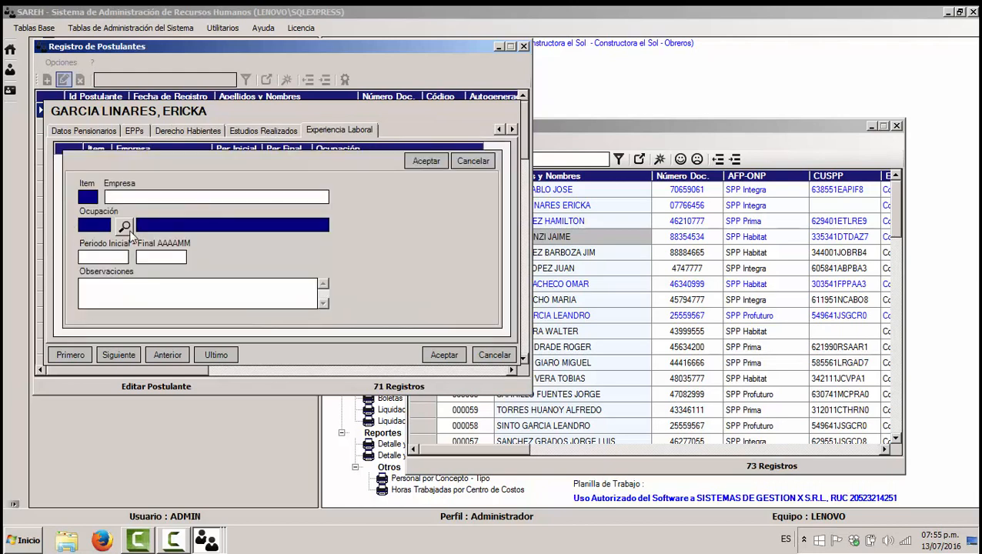
pyautogui.click(124, 226)
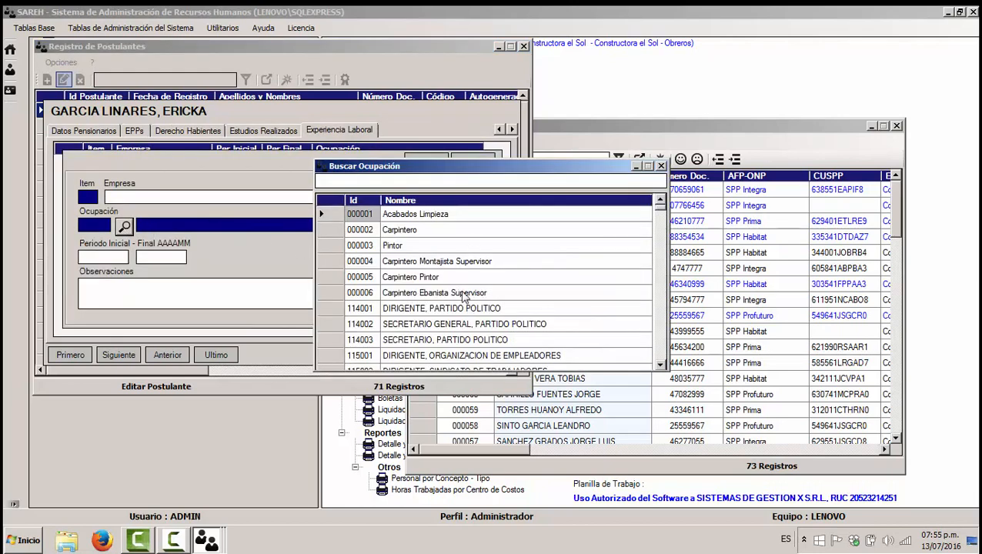
pyautogui.click(660, 165)
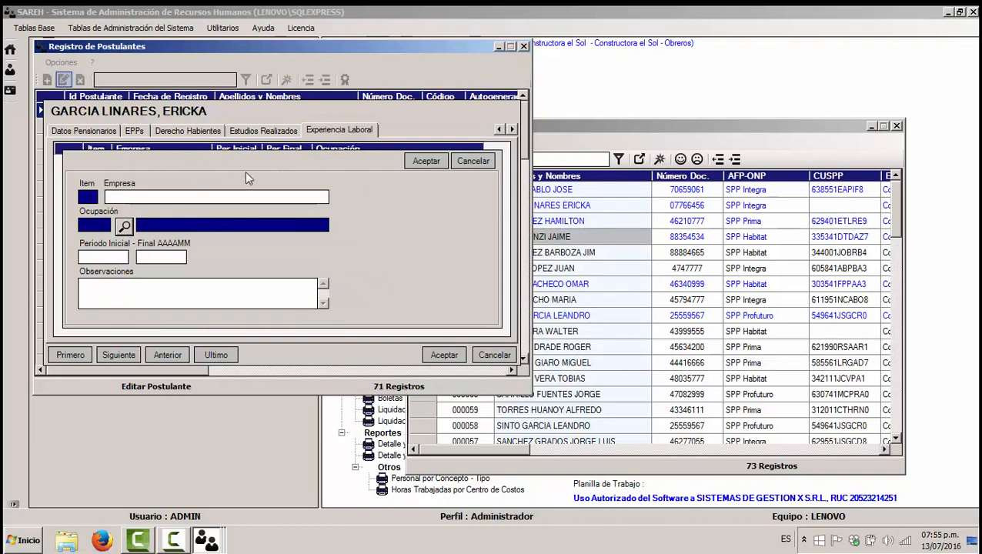
pyautogui.click(494, 356)
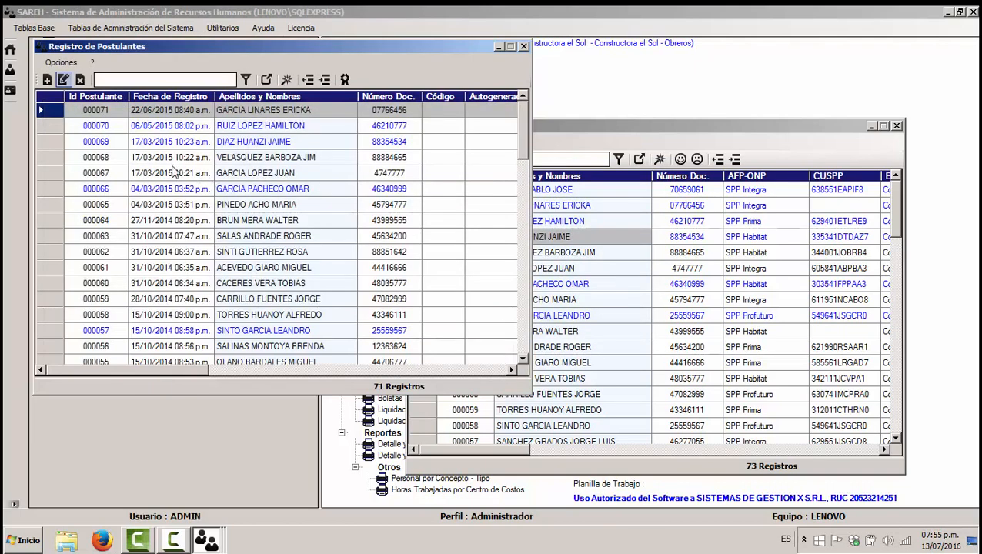
pyautogui.click(52, 127)
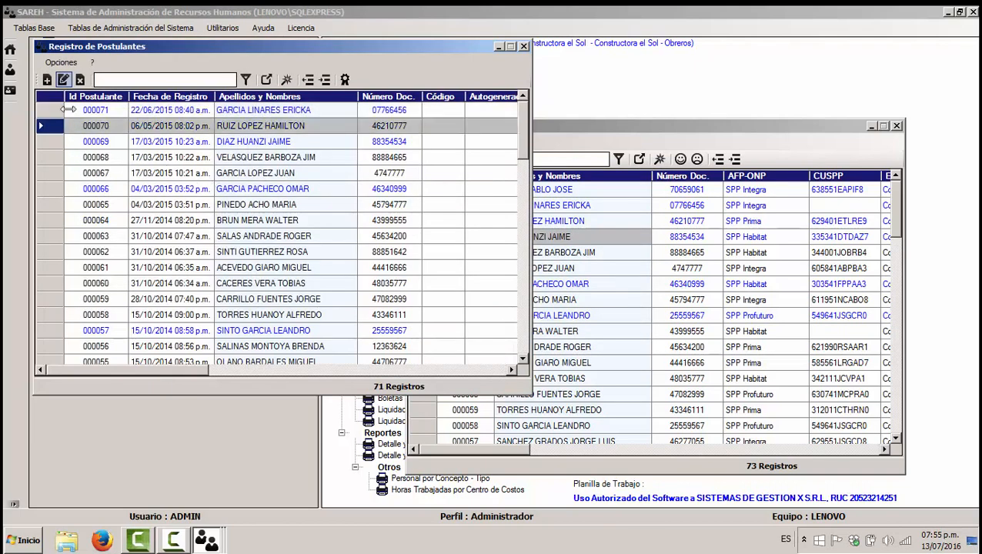
pyautogui.click(62, 80)
pyautogui.click(183, 132)
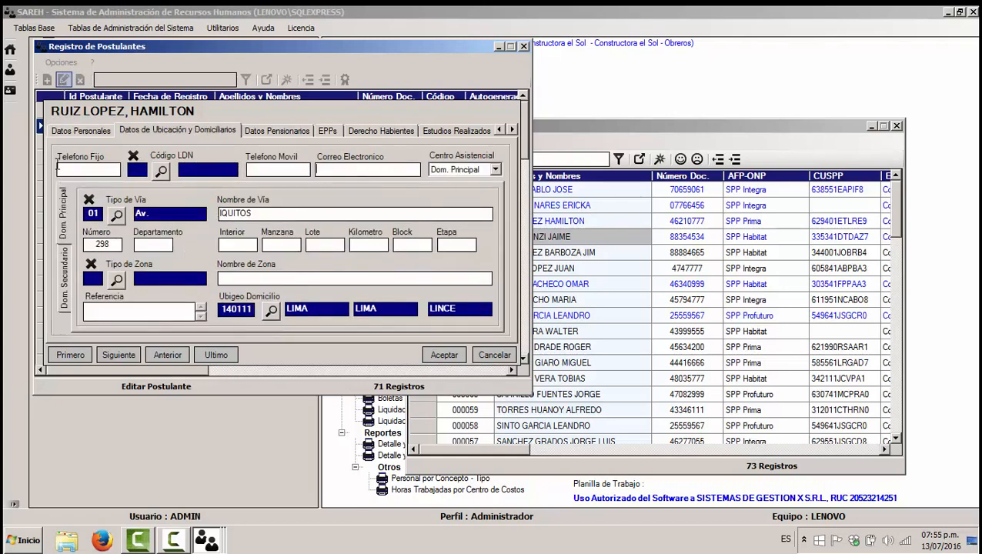
pyautogui.click(486, 355)
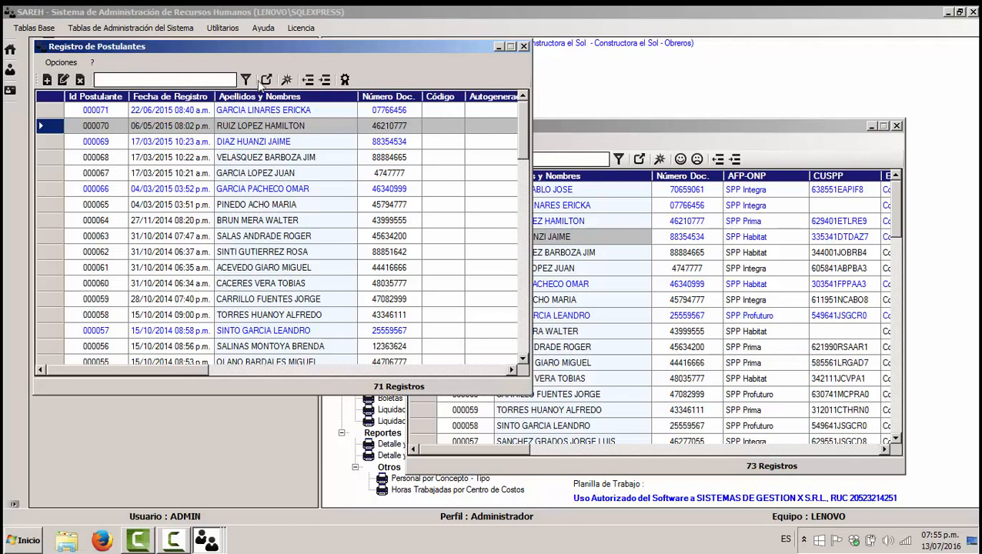
pyautogui.click(254, 204)
pyautogui.click(254, 141)
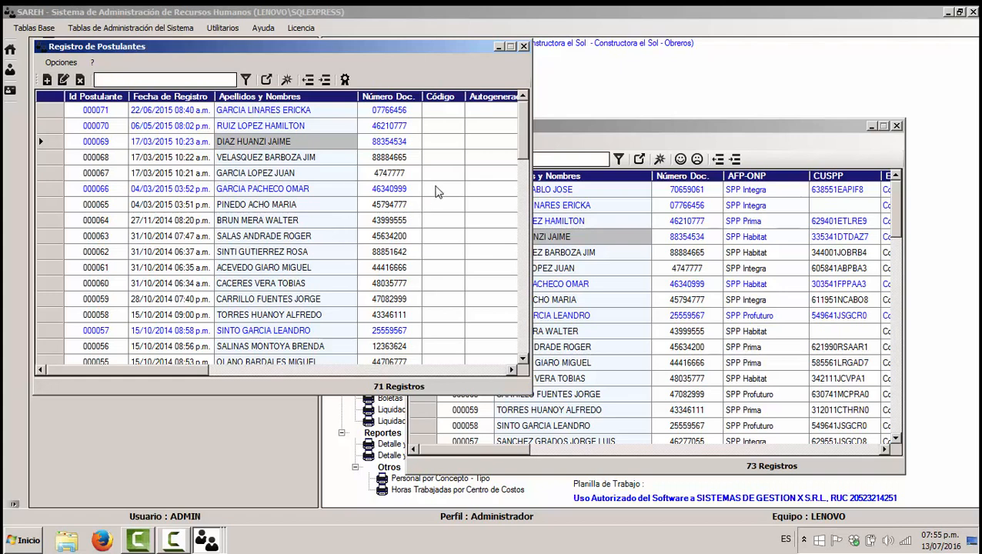
# Step: Close the applicants register and start a new employee from the first applicant on 01001001 Obreros payroll
pyautogui.click(523, 46)
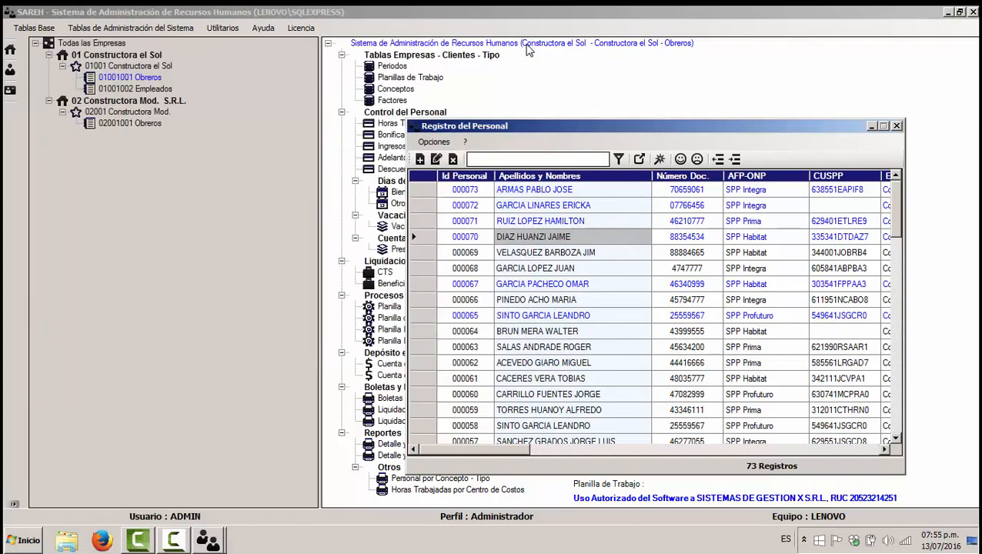
pyautogui.moveTo(523, 131); pyautogui.dragTo(245, 108)
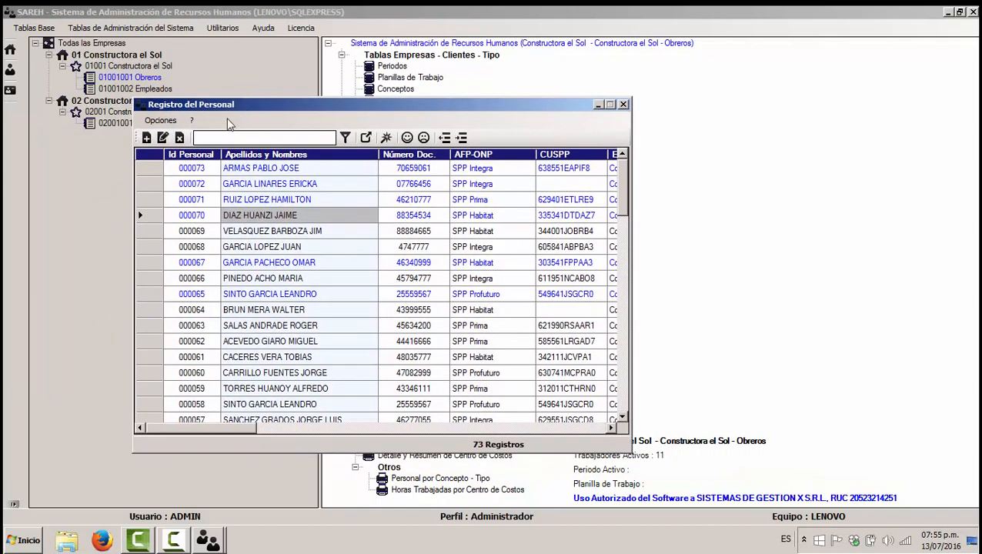
pyautogui.click(146, 138)
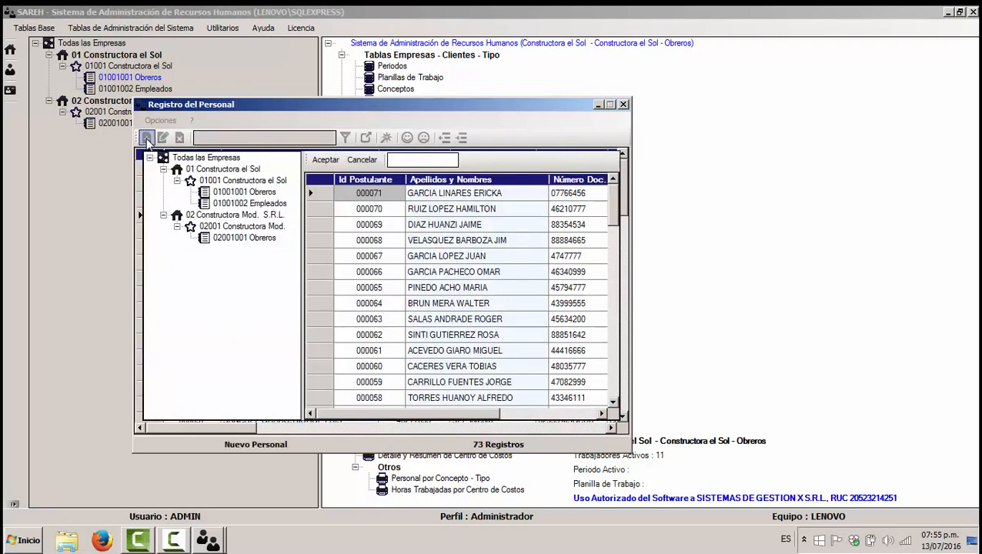
pyautogui.click(328, 197)
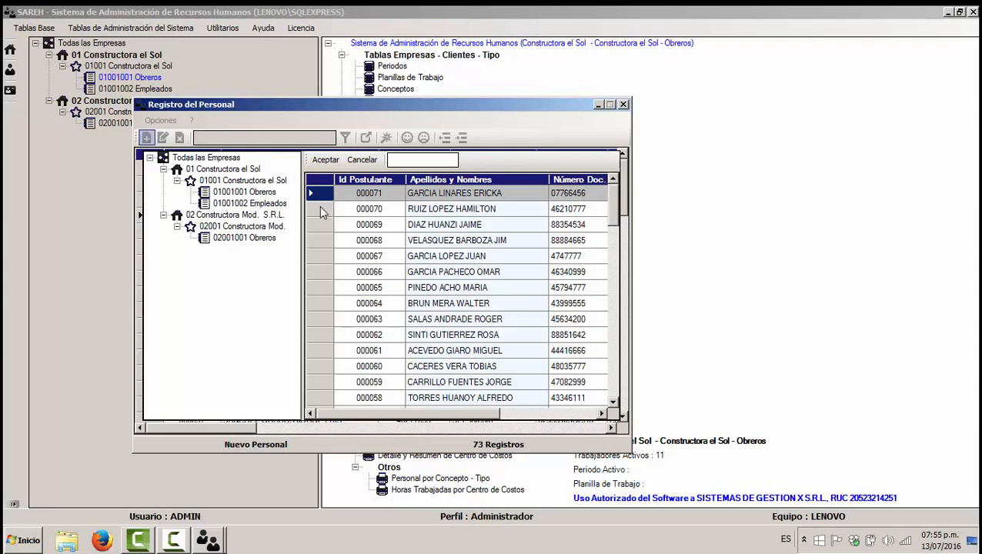
pyautogui.click(245, 196)
# Step: Try the second, fourth and fifth applicants with the Obreros payroll, then cancel the new employee
pyautogui.click(317, 209)
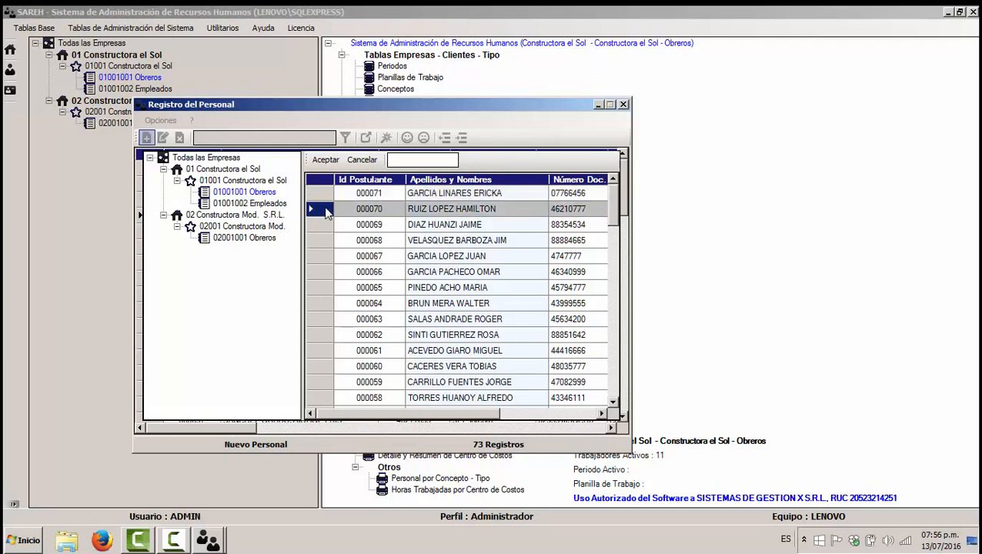
pyautogui.click(246, 198)
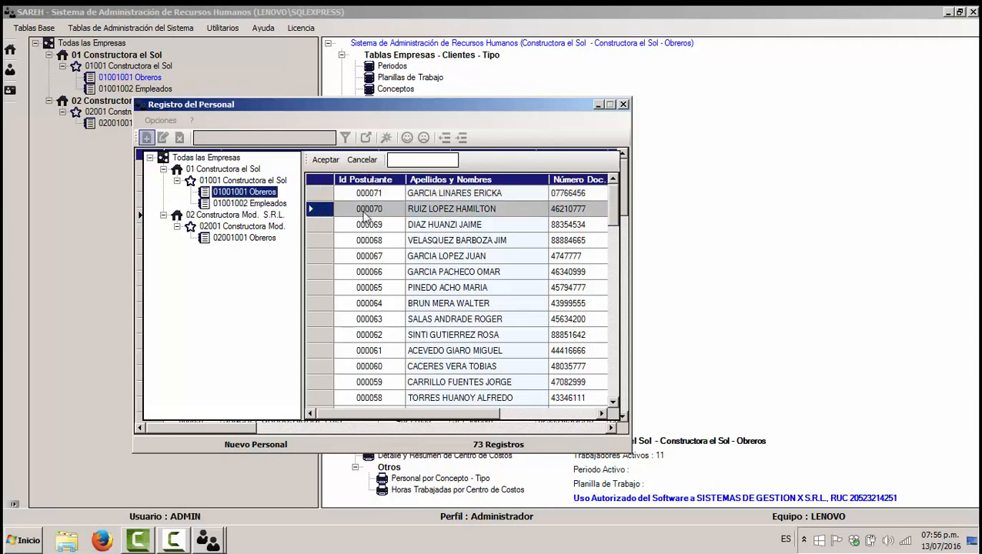
pyautogui.click(373, 241)
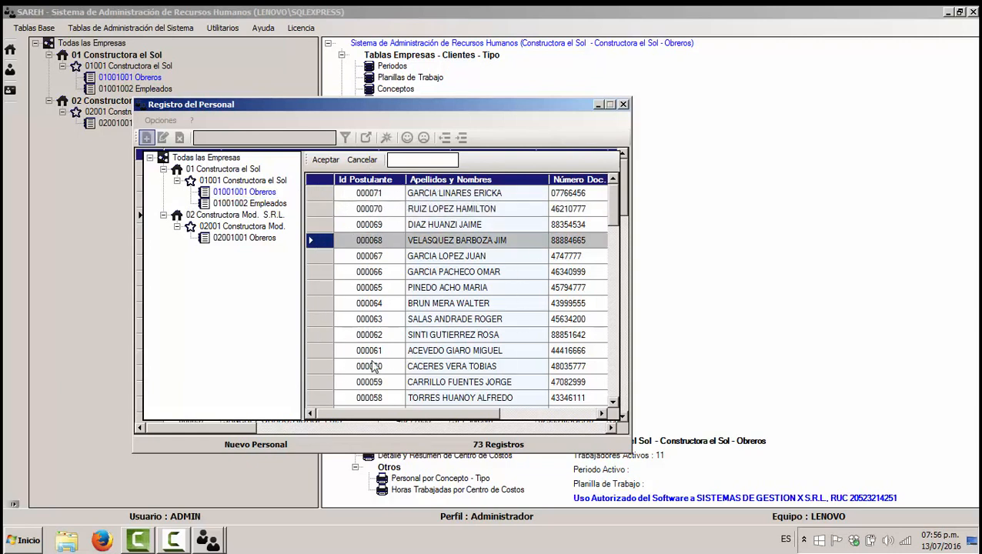
pyautogui.click(326, 260)
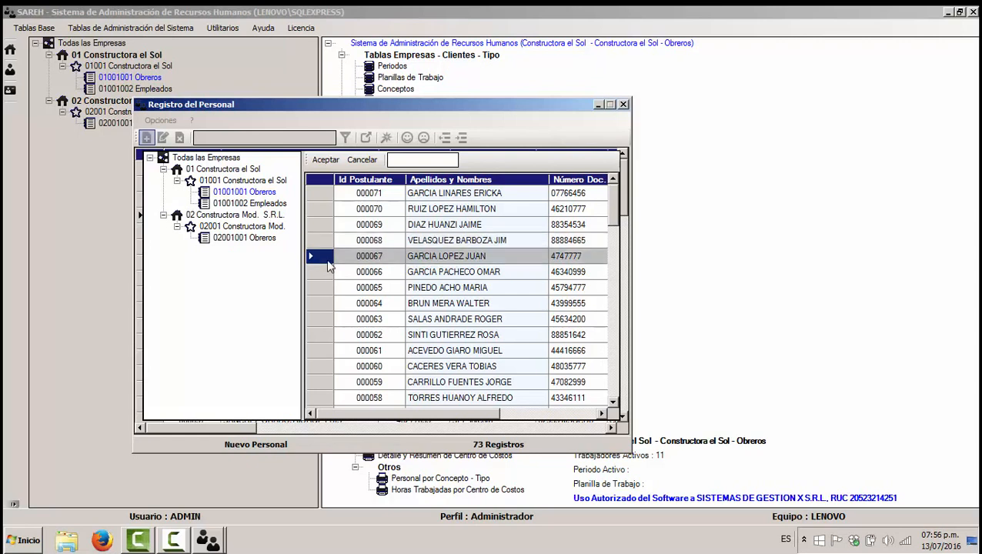
pyautogui.click(260, 194)
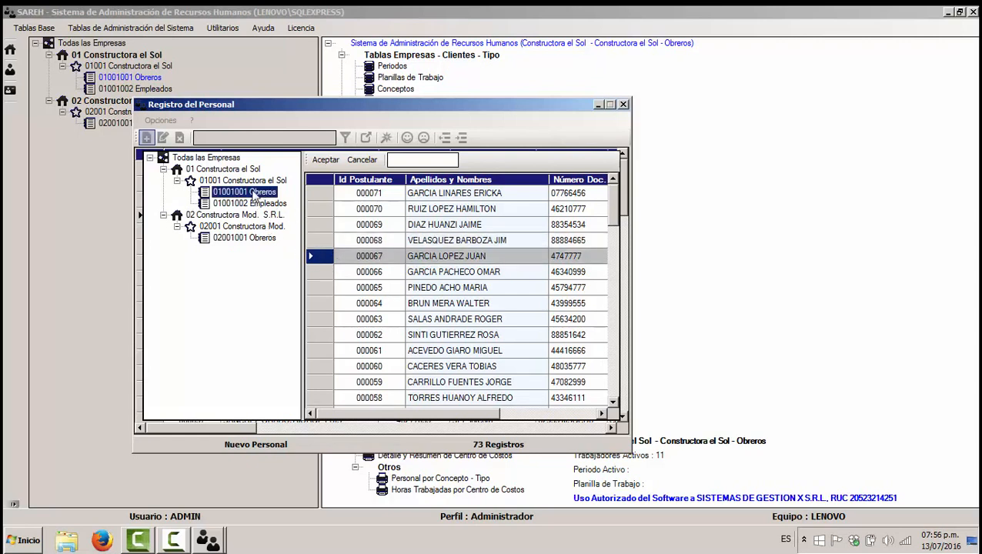
pyautogui.click(362, 160)
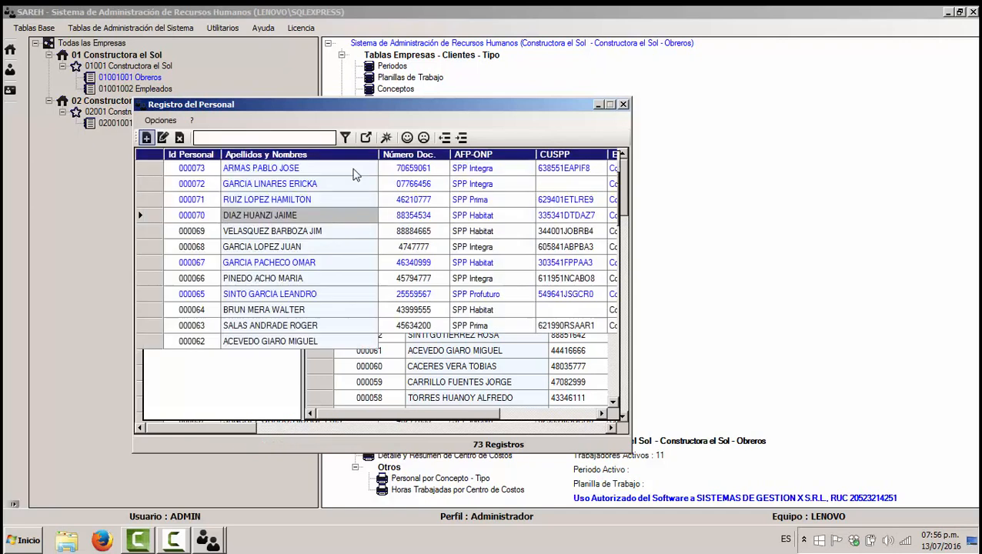
# Step: Select the first employee in Registro del Personal and open it for editing
pyautogui.click(290, 196)
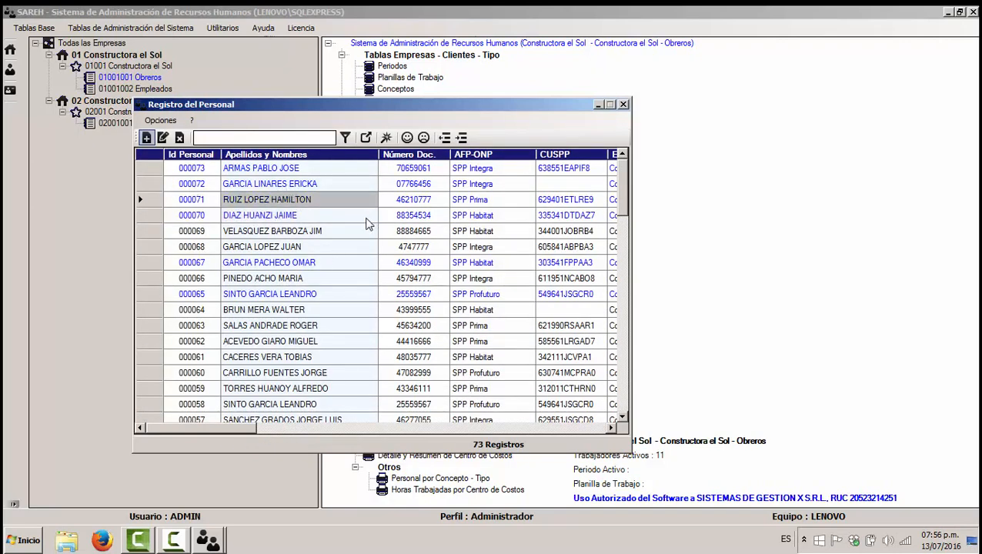
pyautogui.click(142, 167)
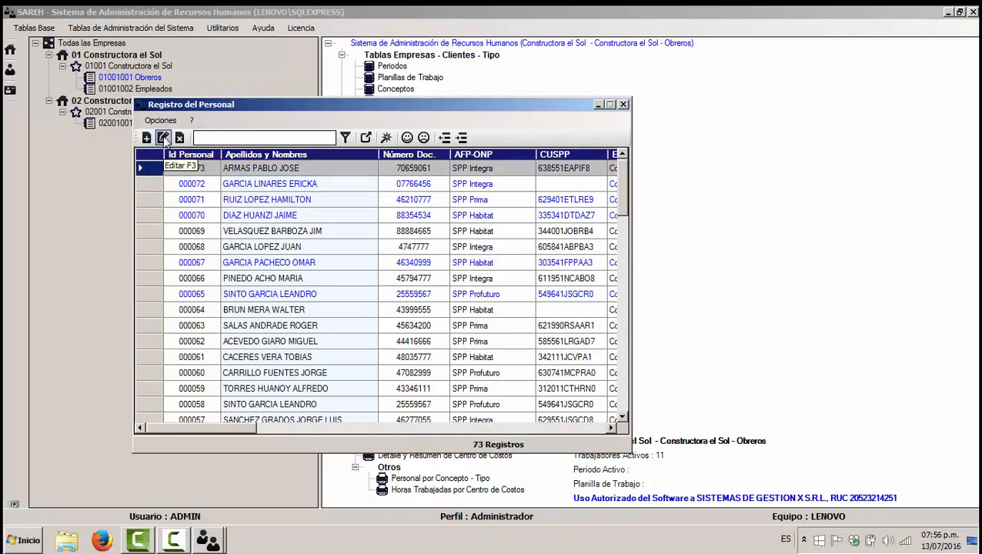
pyautogui.click(164, 137)
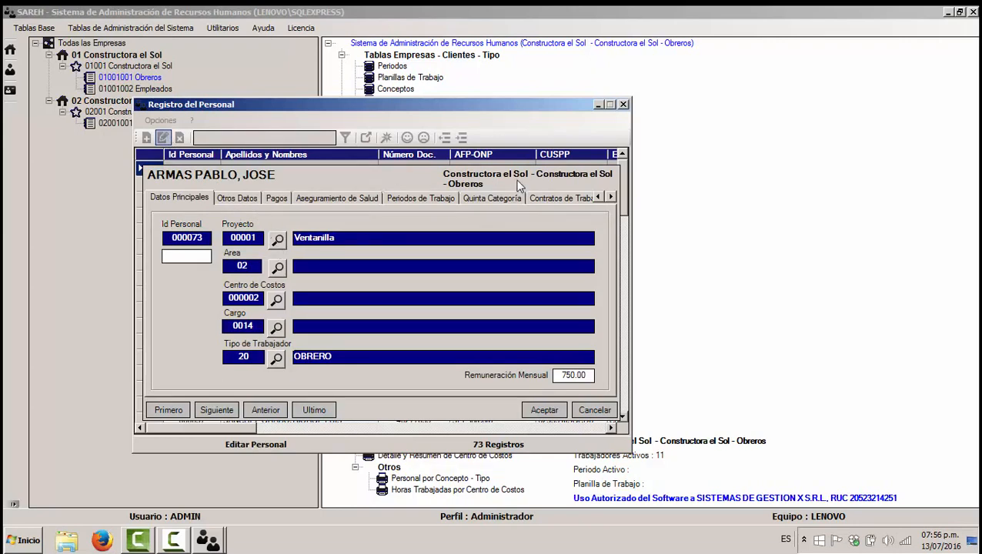
# Step: Browse the record's tabs from Otros Datos through Factores, then return to Datos Principales
pyautogui.click(237, 198)
pyautogui.click(284, 196)
pyautogui.click(362, 197)
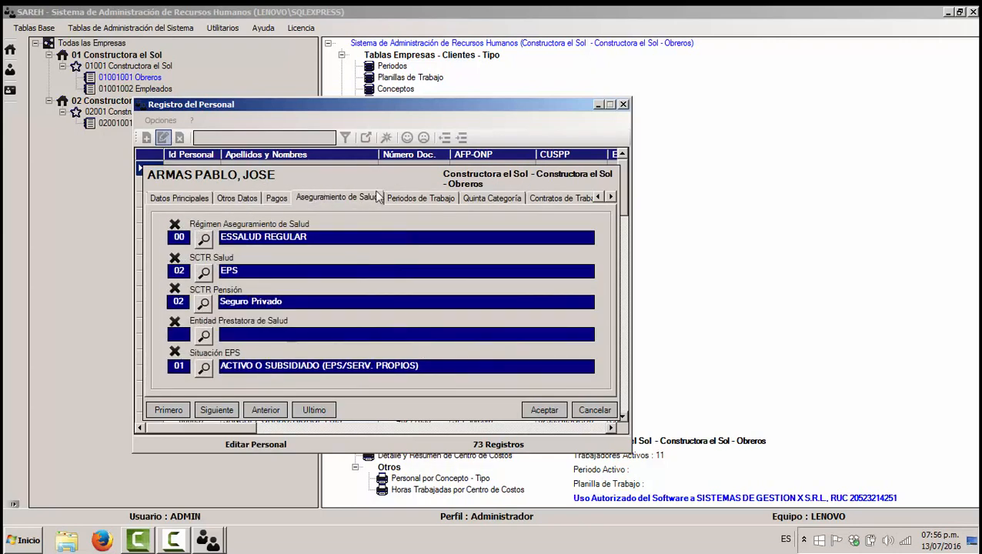
pyautogui.click(431, 197)
pyautogui.click(500, 197)
pyautogui.click(553, 198)
pyautogui.click(582, 199)
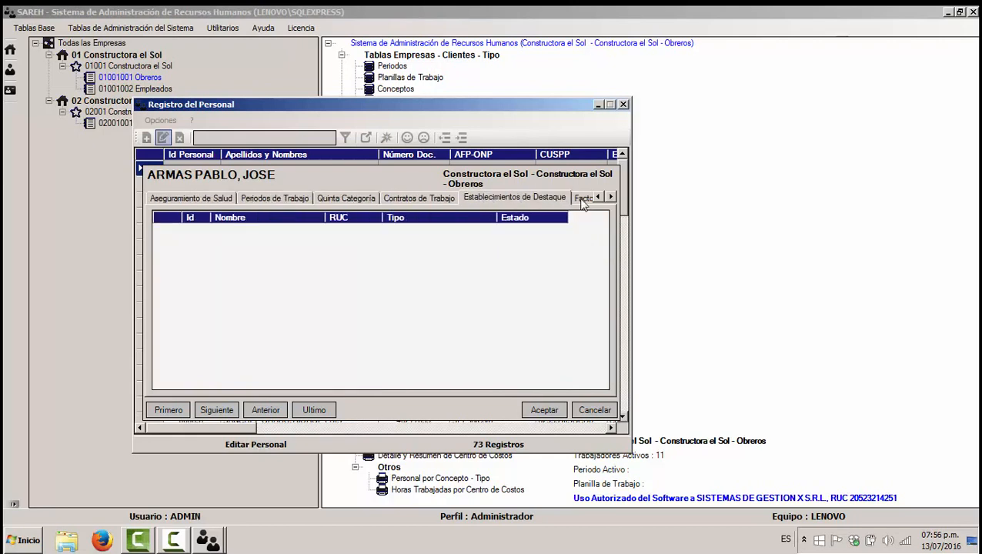
pyautogui.click(583, 200)
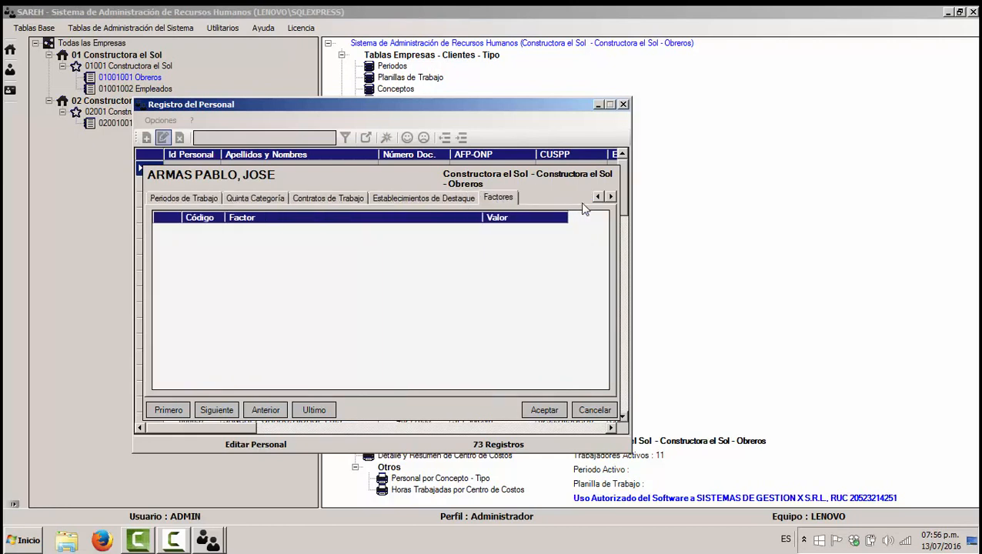
pyautogui.click(598, 197)
pyautogui.click(597, 197)
pyautogui.click(598, 197)
pyautogui.click(598, 197)
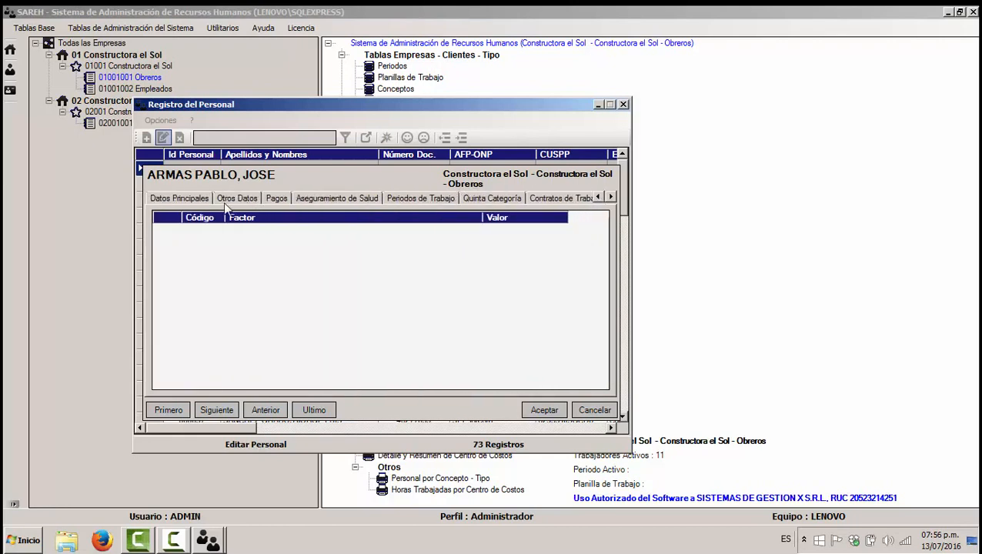
pyautogui.click(202, 200)
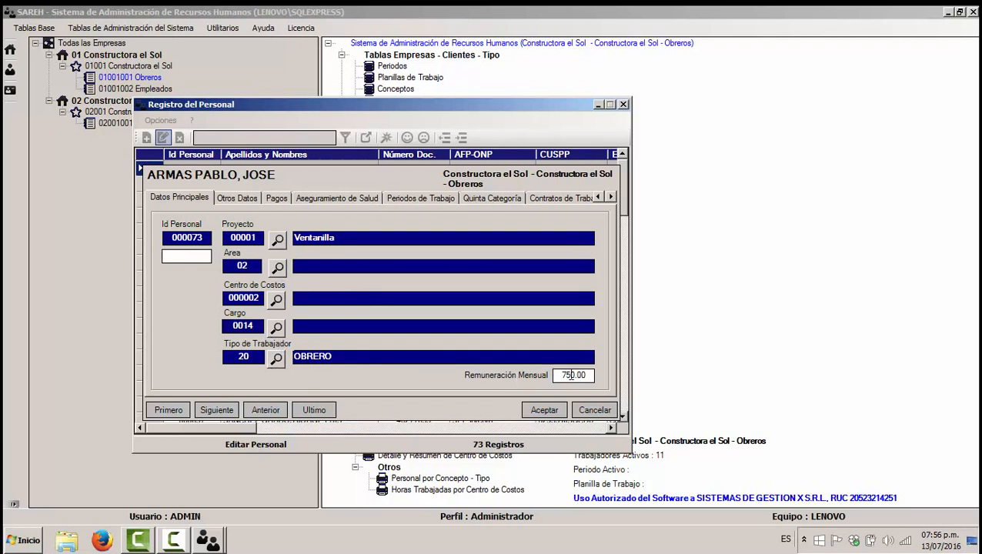
# Step: Review Otros Datos and Pagos, peek at the Entidad Bancaria list, then show Aseguramiento de Salud
pyautogui.moveTo(589, 375); pyautogui.dragTo(538, 383)
pyautogui.click(238, 198)
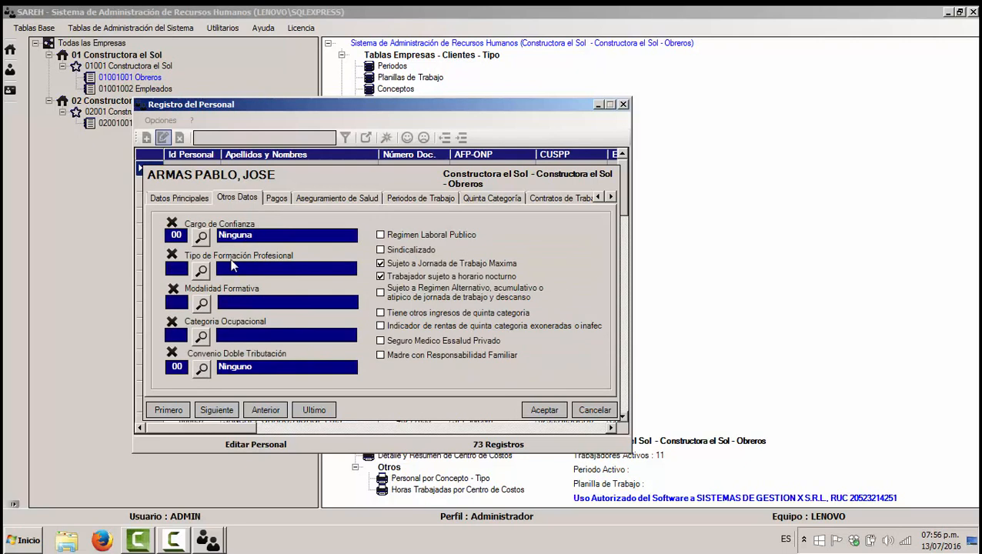
pyautogui.click(276, 198)
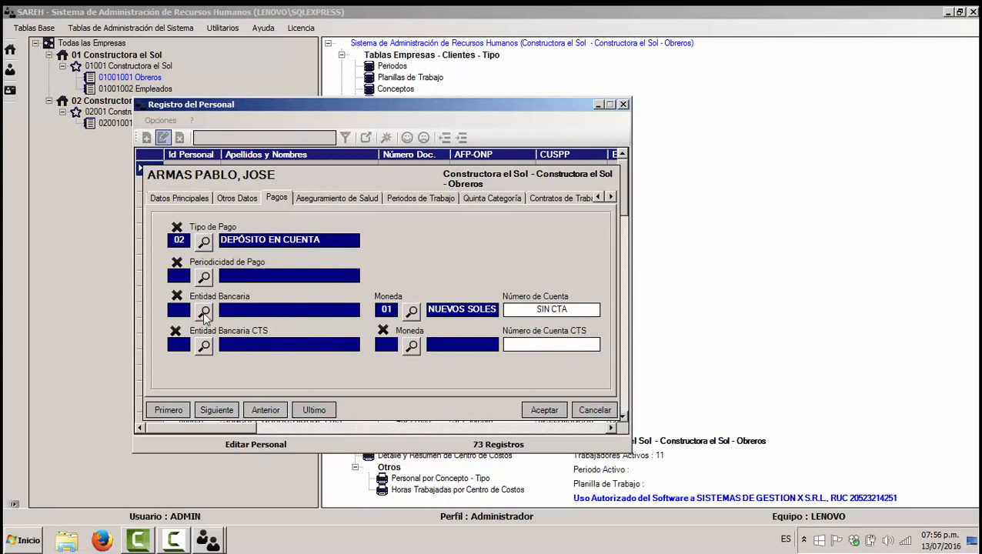
pyautogui.click(204, 311)
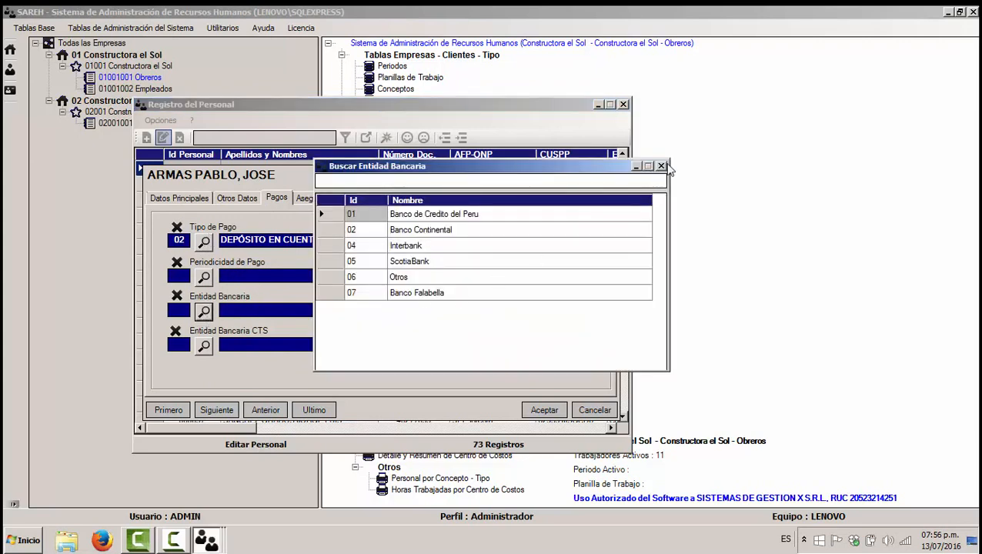
pyautogui.click(660, 165)
pyautogui.click(589, 308)
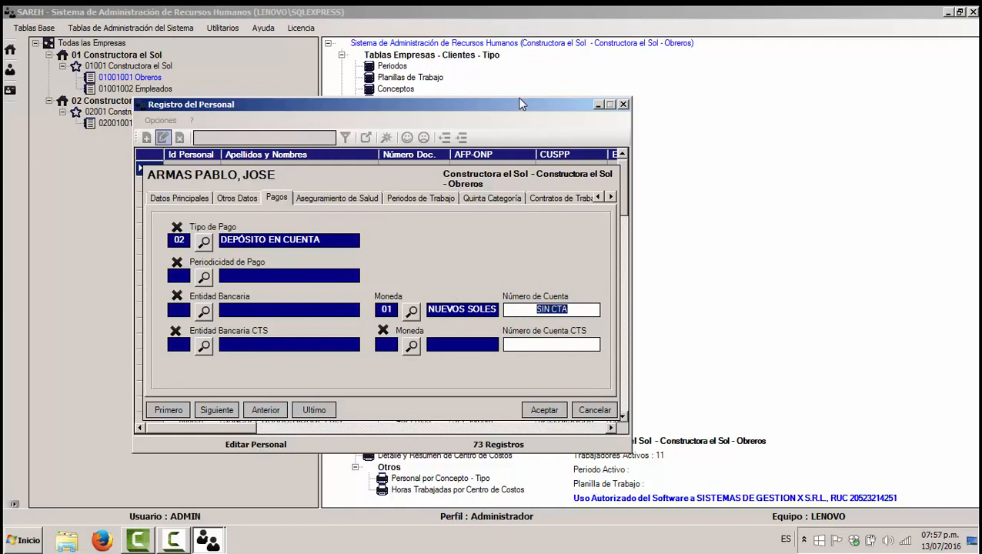
pyautogui.moveTo(517, 99); pyautogui.dragTo(552, 64)
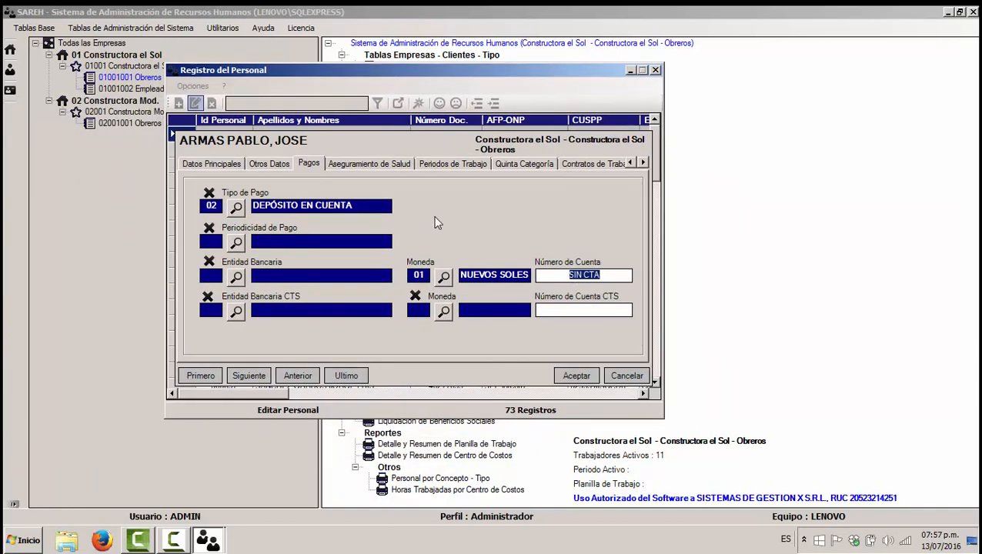
pyautogui.click(379, 166)
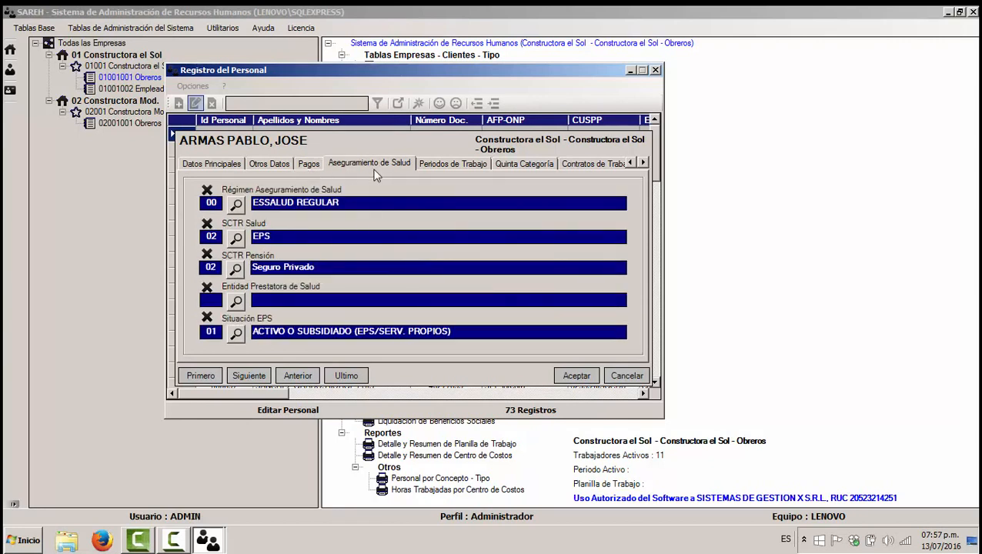
# Step: On Periodos de Trabajo, start a new work period and cancel it
pyautogui.click(450, 164)
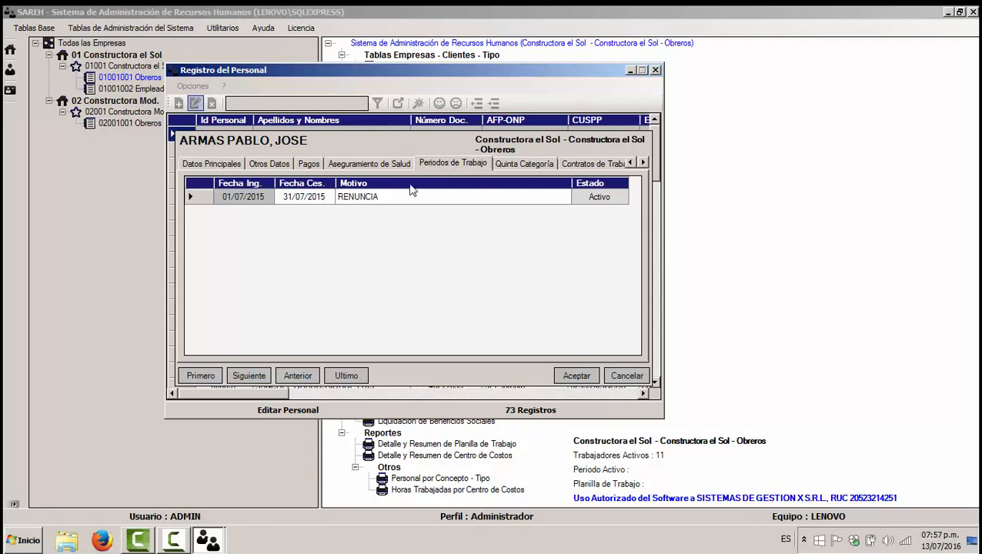
pyautogui.rightClick(298, 219)
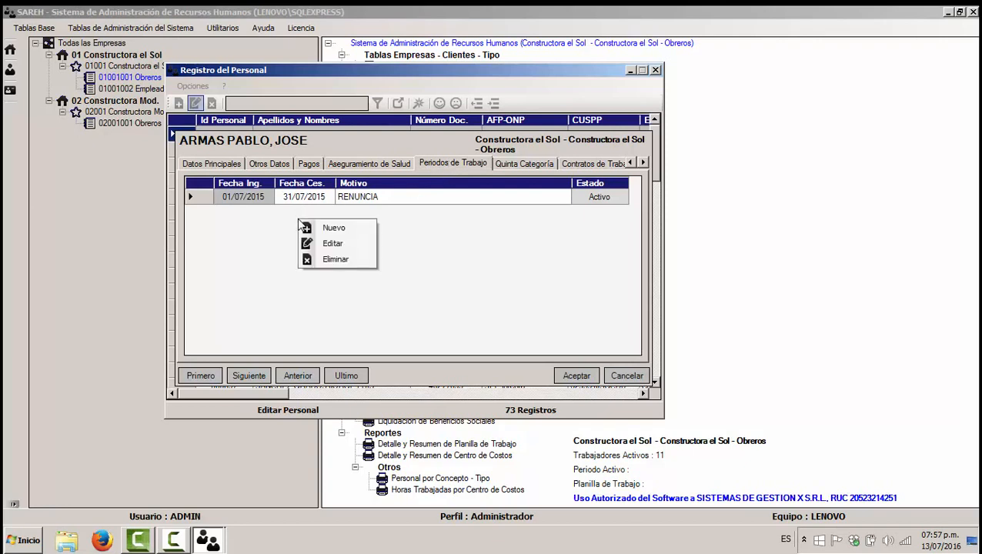
pyautogui.click(319, 226)
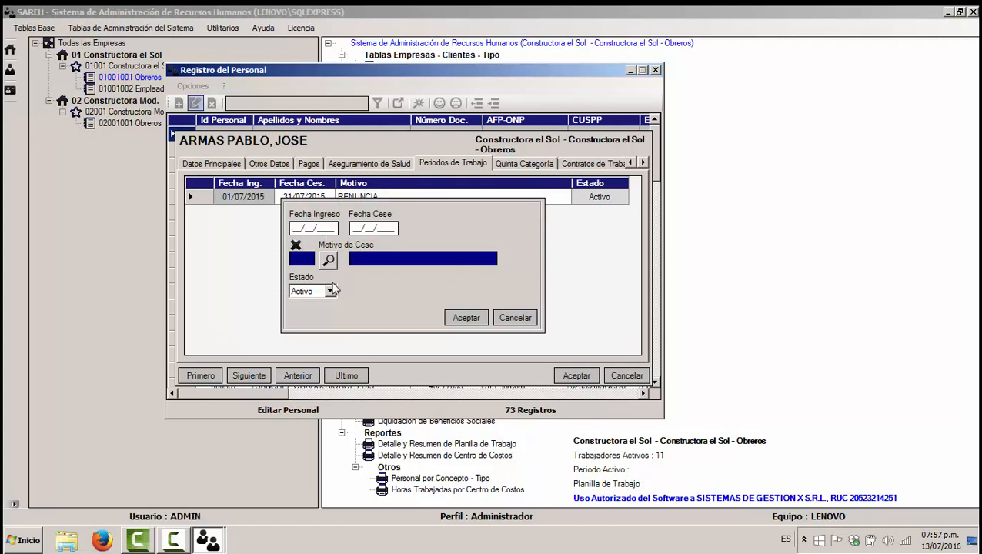
pyautogui.click(515, 317)
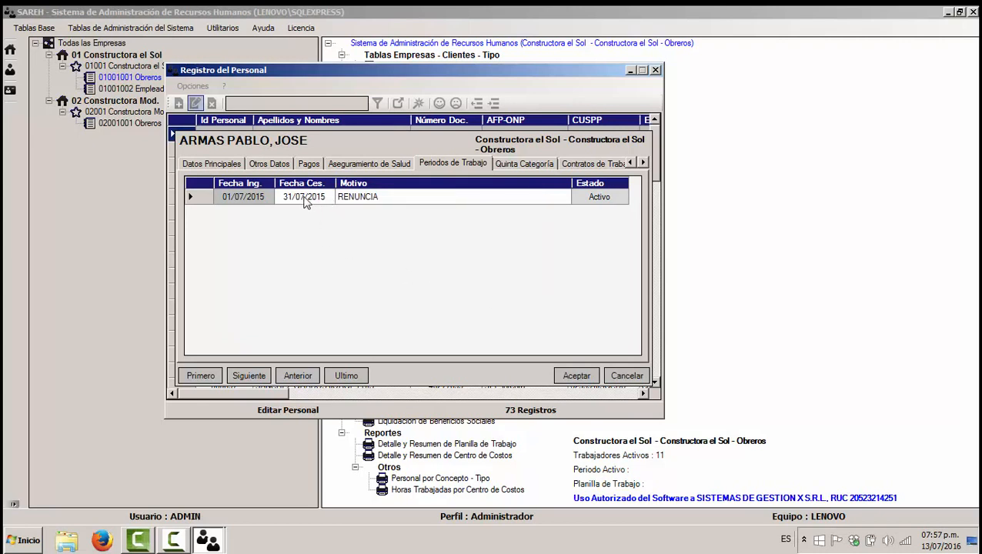
# Step: Open the 01/07/2015–31/07/2015 period for editing, close it unsaved, and show Quinta Categoría
pyautogui.click(303, 198)
pyautogui.rightClick(292, 203)
pyautogui.click(320, 226)
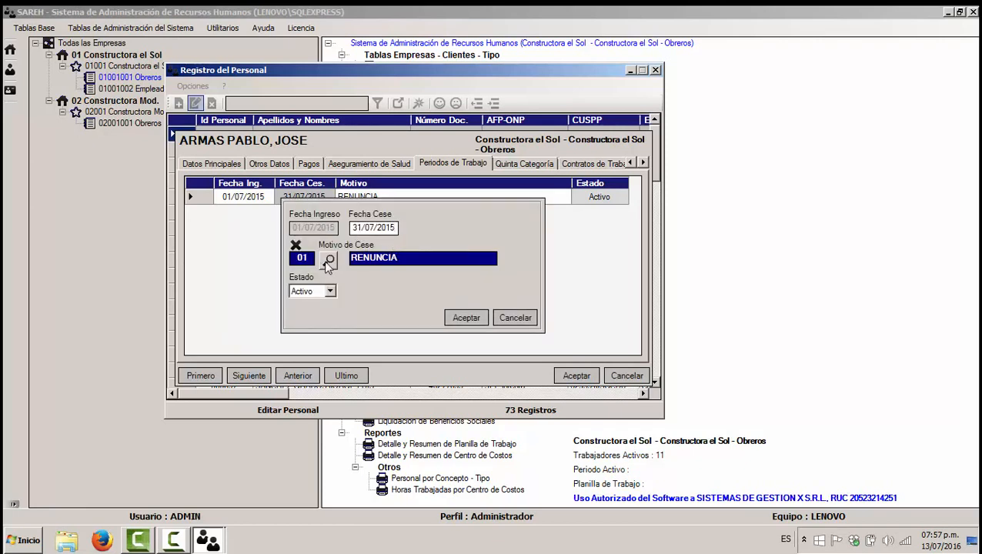
pyautogui.click(504, 315)
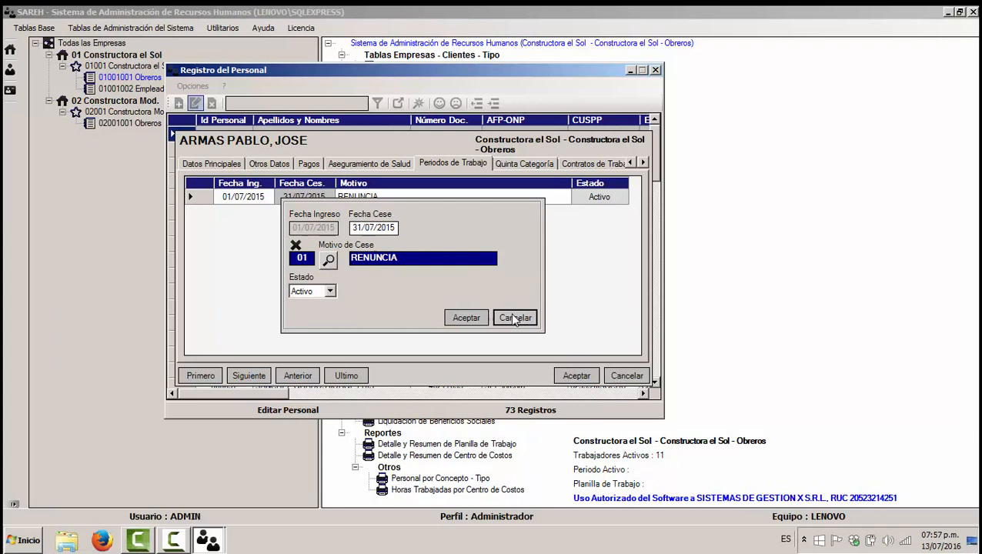
pyautogui.click(523, 164)
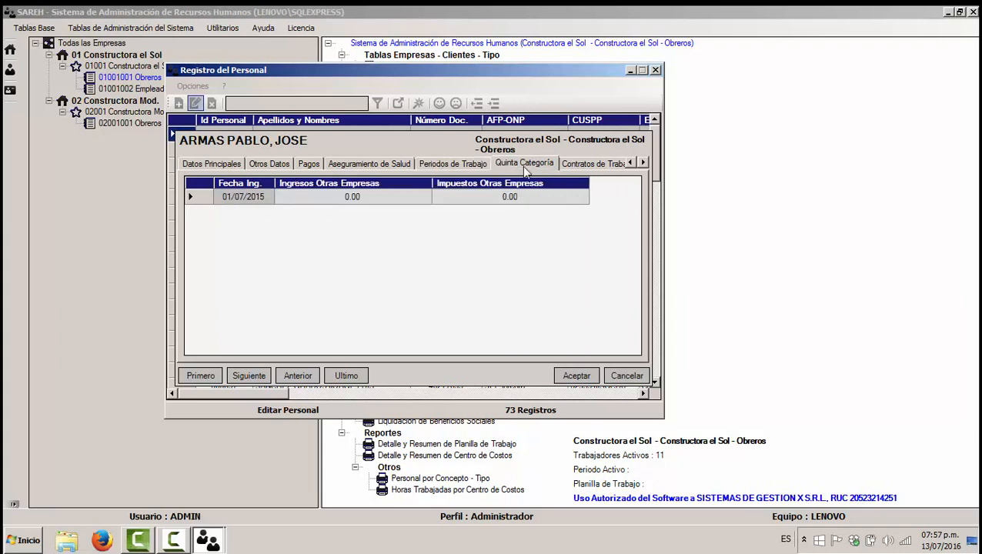
# Step: On Contratos de Trabajo, start a new contract and browse contract types without choosing one
pyautogui.click(594, 164)
pyautogui.rightClick(323, 231)
pyautogui.click(351, 233)
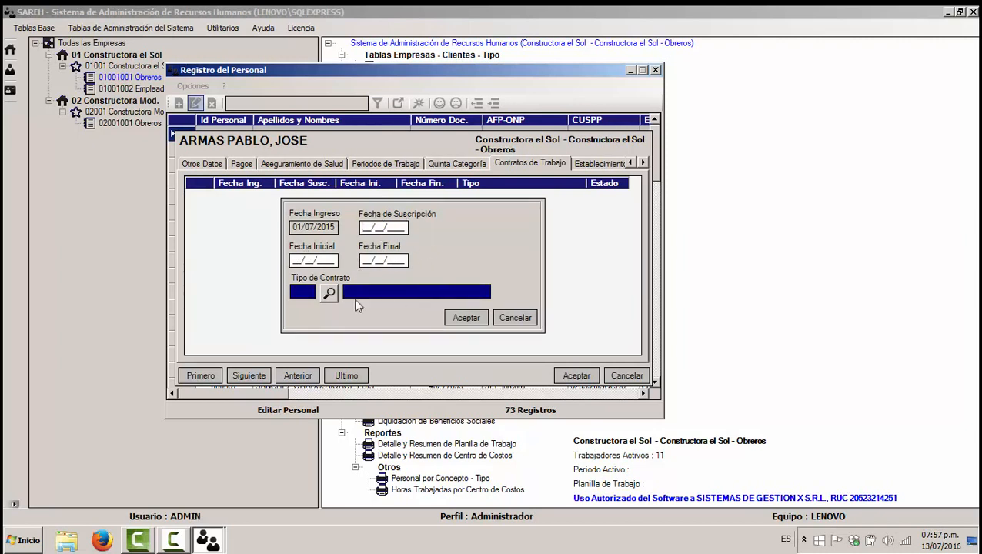
pyautogui.click(328, 293)
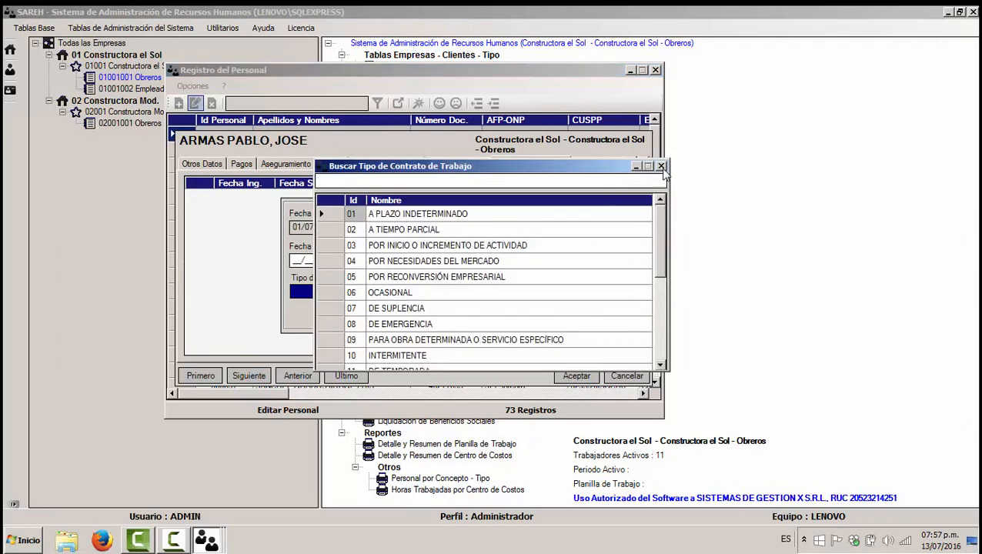
pyautogui.click(661, 167)
# Step: Start an establishment assignment, browse establishments, cancel it, and show the Factores tab
pyautogui.click(590, 163)
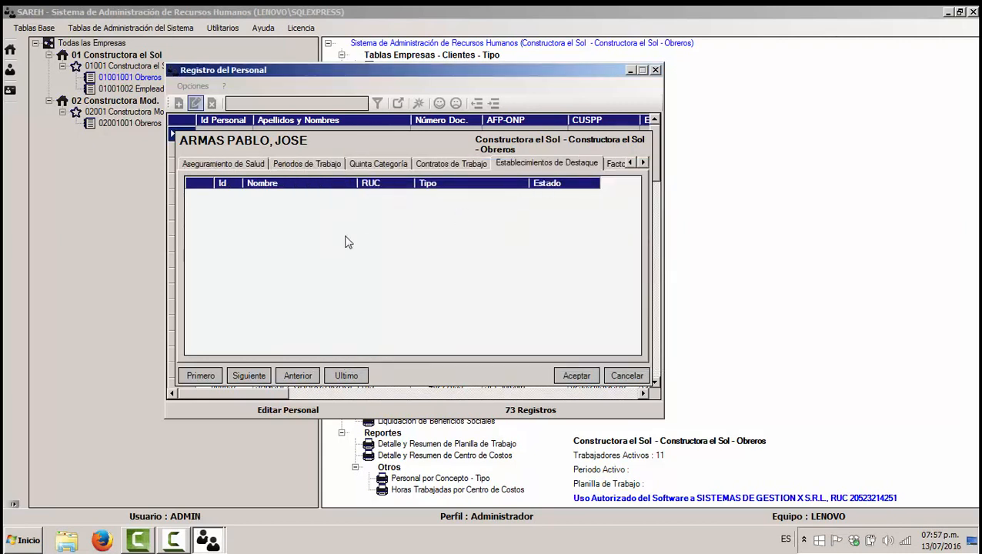
pyautogui.rightClick(353, 225)
pyautogui.click(383, 233)
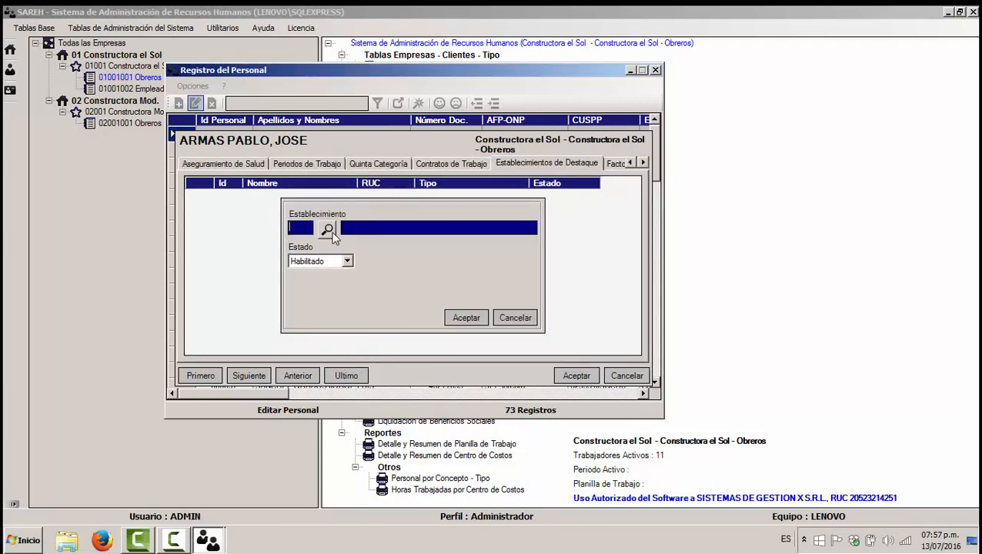
pyautogui.click(327, 230)
pyautogui.click(661, 166)
pyautogui.click(517, 318)
pyautogui.click(614, 165)
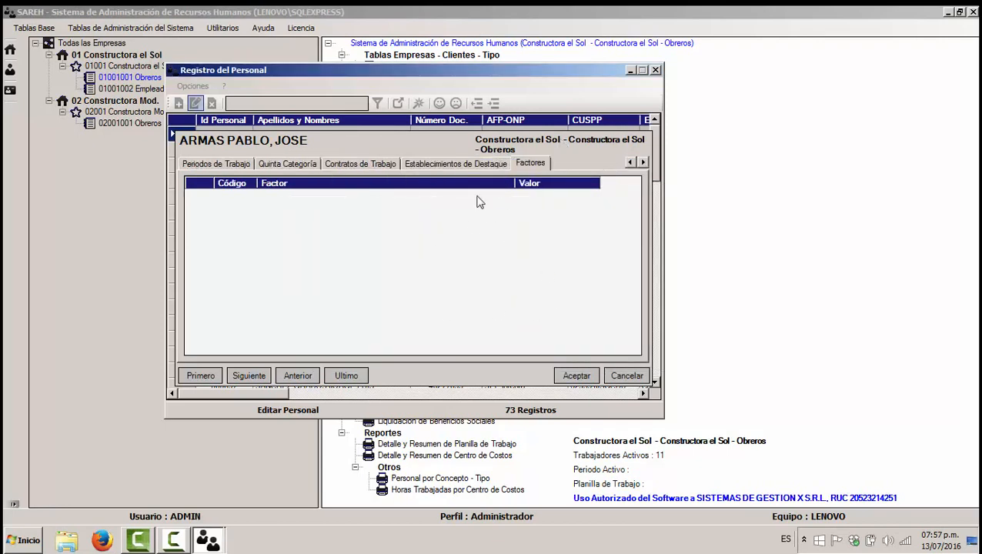
# Step: Close the Registro del Personal window and select Todas las Empresas in the tree
pyautogui.click(655, 70)
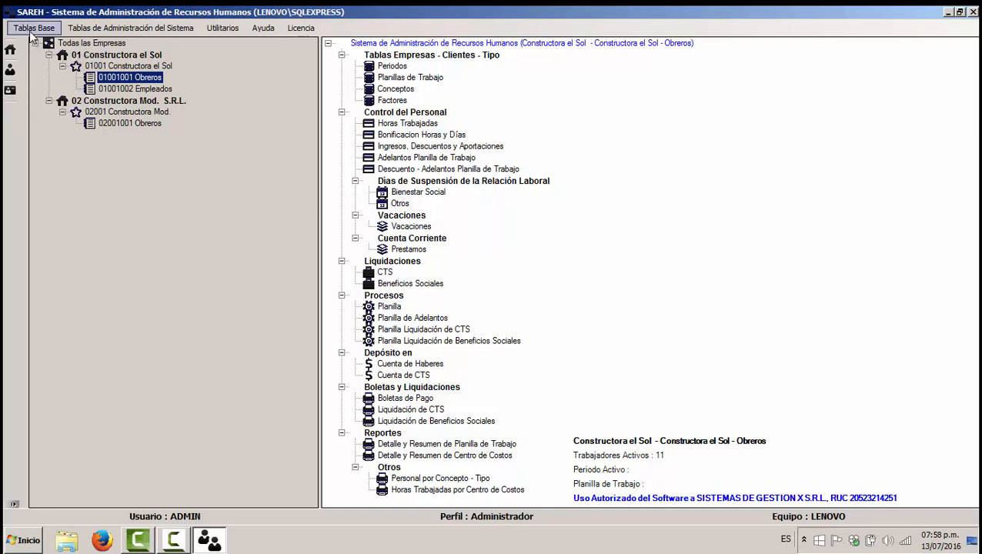
pyautogui.click(90, 44)
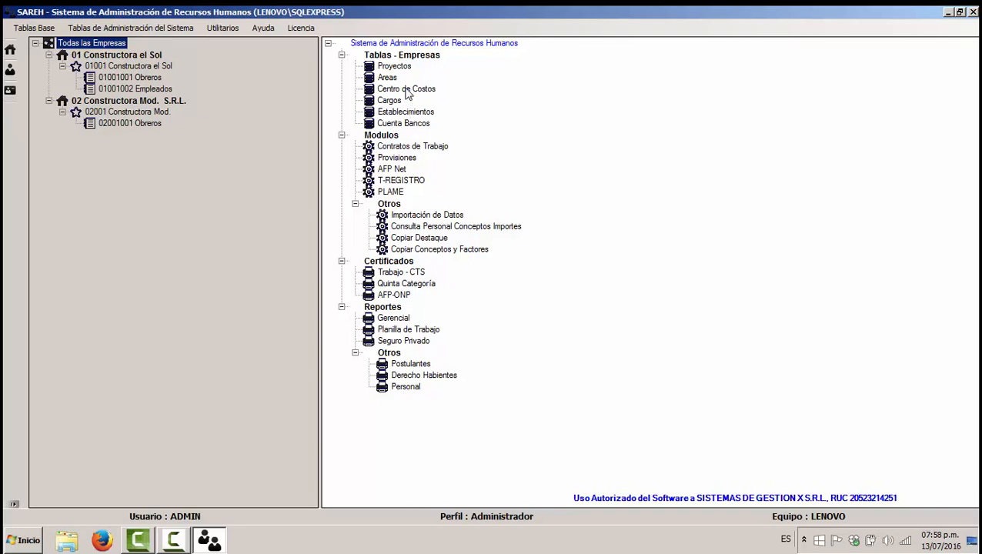
pyautogui.click(401, 73)
pyautogui.click(208, 539)
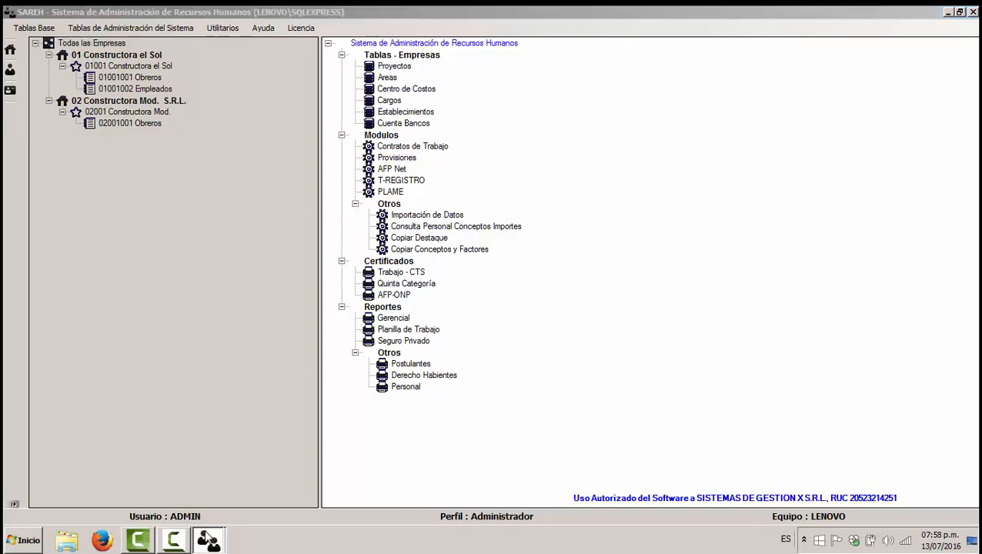
pyautogui.click(219, 508)
pyautogui.click(346, 173)
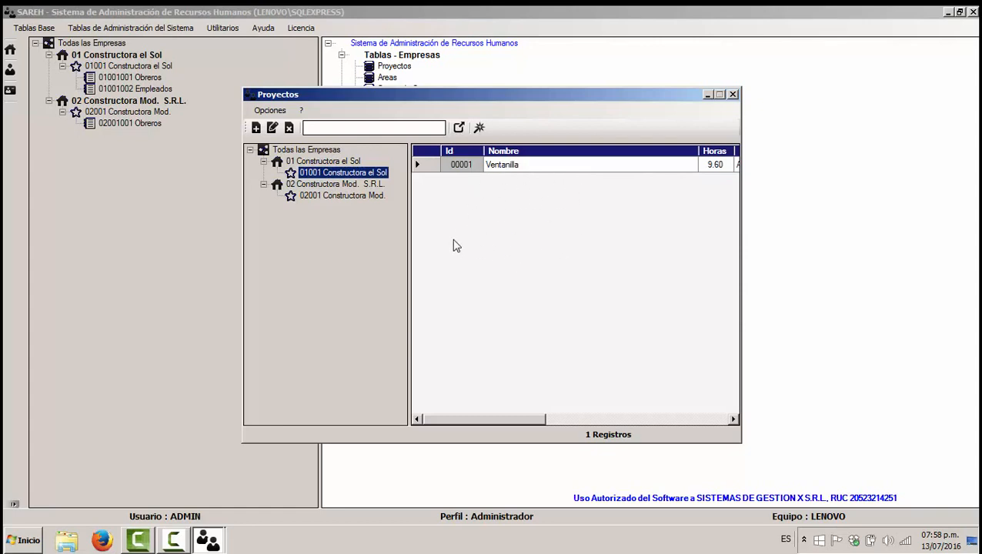
pyautogui.click(429, 168)
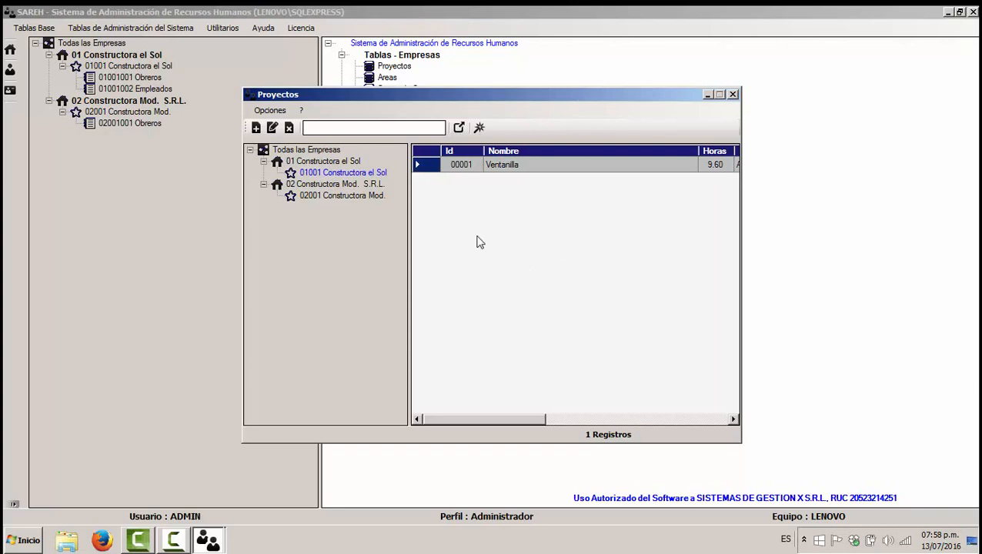
pyautogui.click(733, 94)
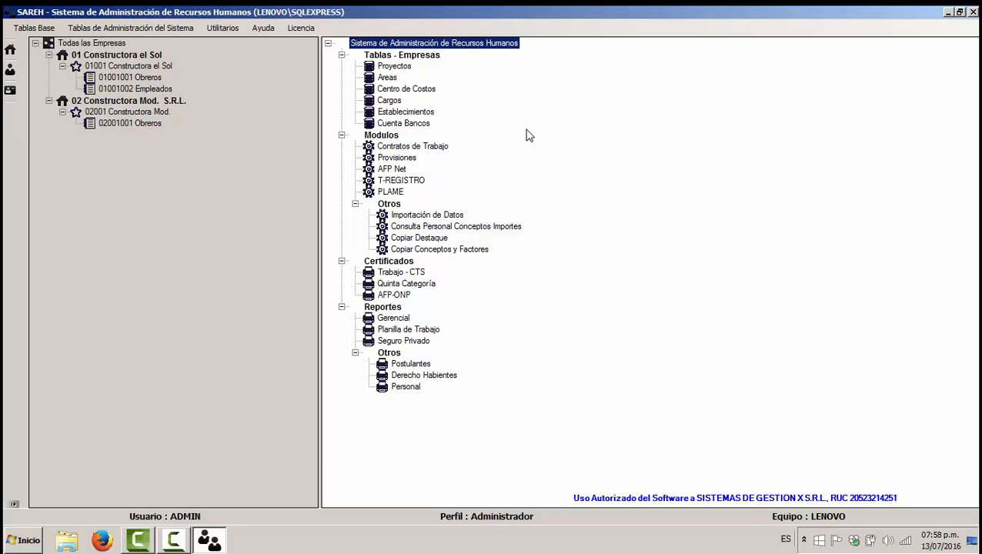
pyautogui.click(416, 147)
pyautogui.moveTo(216, 540)
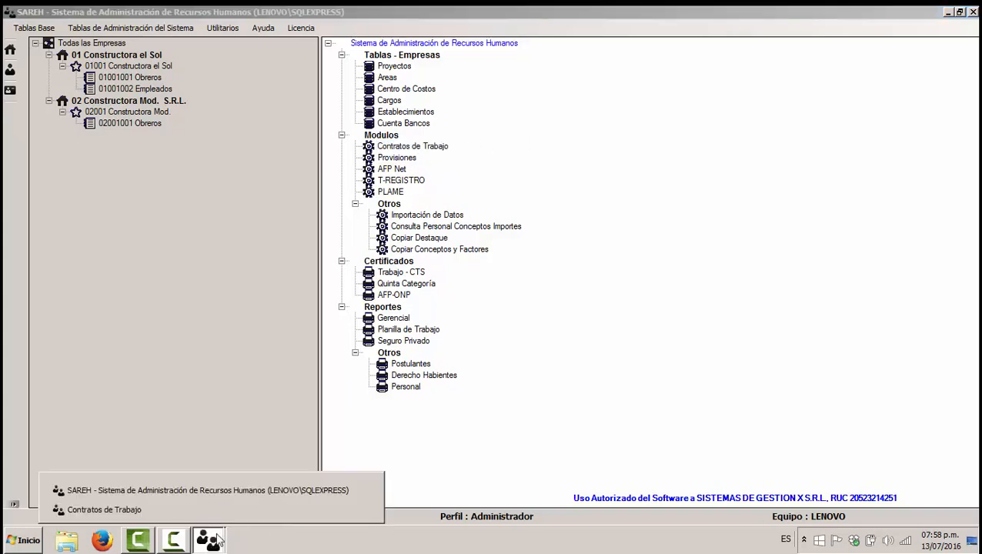
pyautogui.click(104, 509)
pyautogui.click(431, 233)
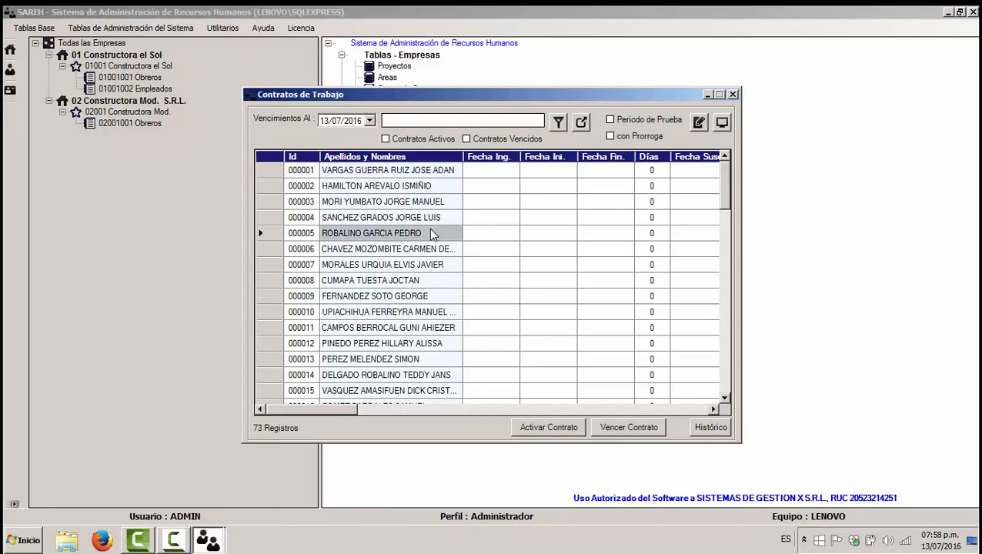
pyautogui.scroll(-5, 512, 223)
pyautogui.scroll(5, 517, 235)
pyautogui.click(732, 94)
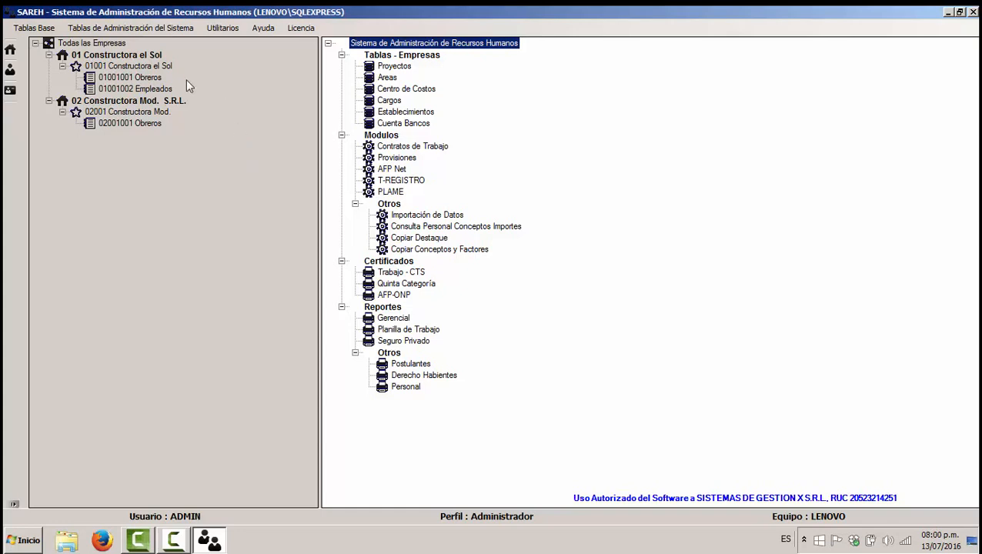
# Step: Open the work periods table from the 01001001 Obreros payroll menu and bring it forward
pyautogui.click(129, 77)
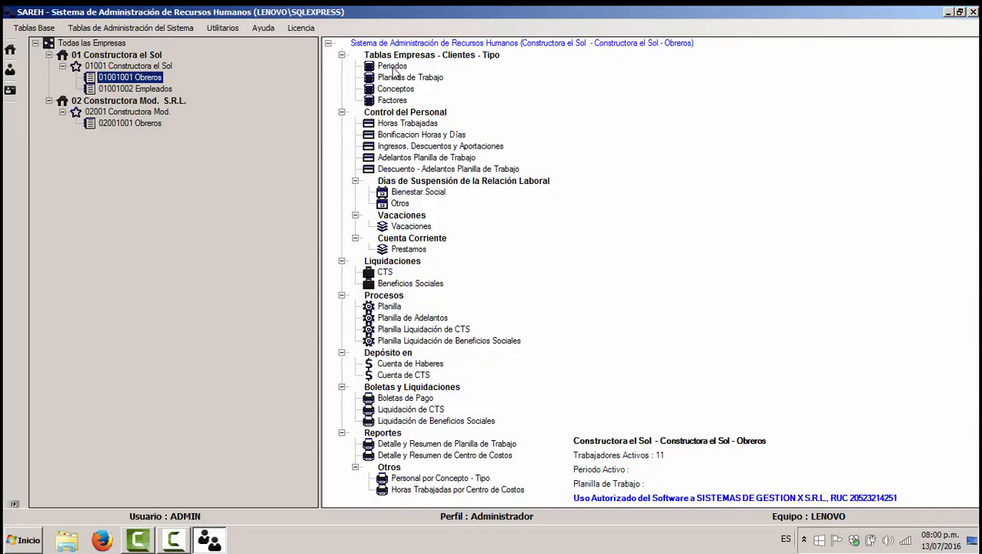
pyautogui.click(393, 67)
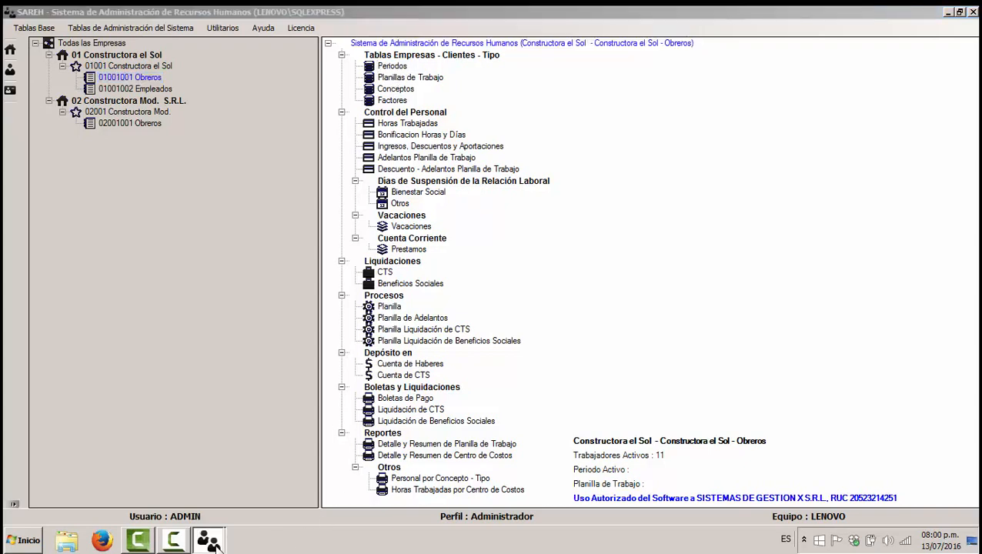
pyautogui.moveTo(217, 541)
pyautogui.click(227, 510)
# Step: Step through periods 201507, 201506, 201505, 201503 and 201502, then close the list
pyautogui.click(426, 174)
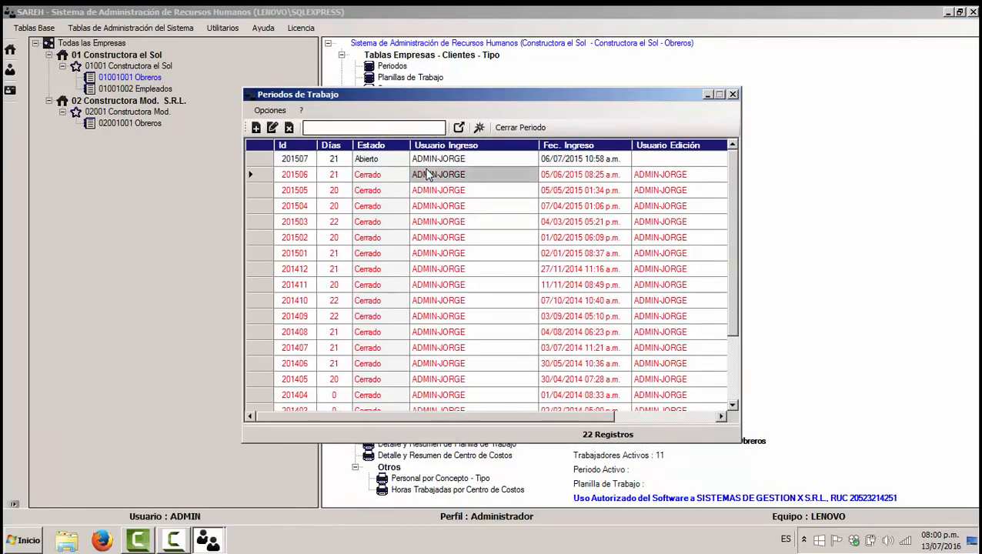
pyautogui.click(377, 222)
pyautogui.click(374, 159)
pyautogui.click(377, 190)
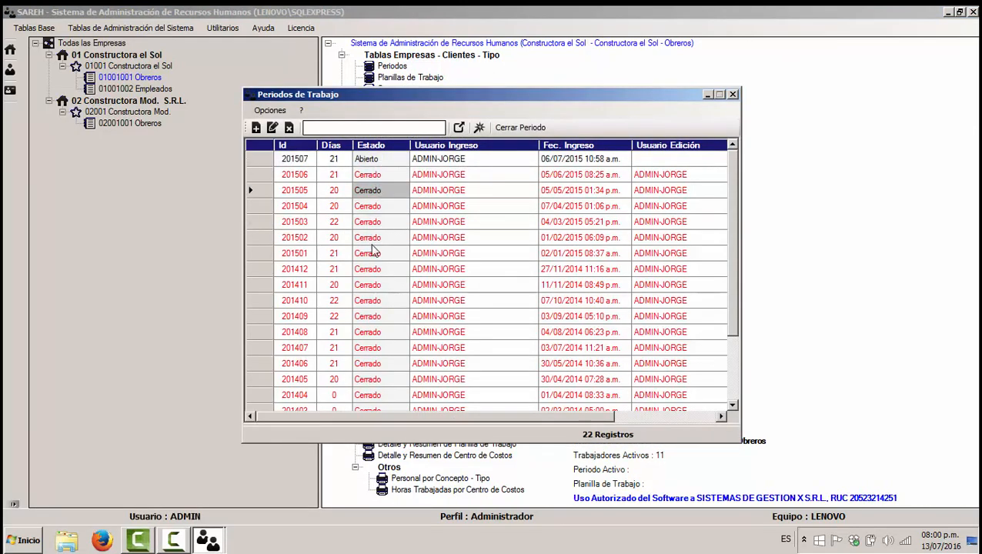
pyautogui.click(372, 237)
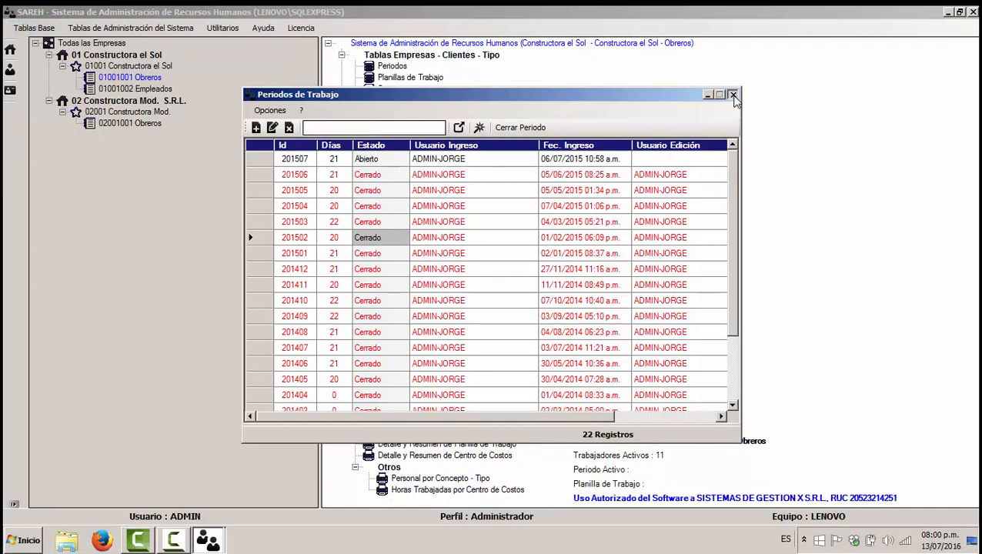
pyautogui.click(732, 94)
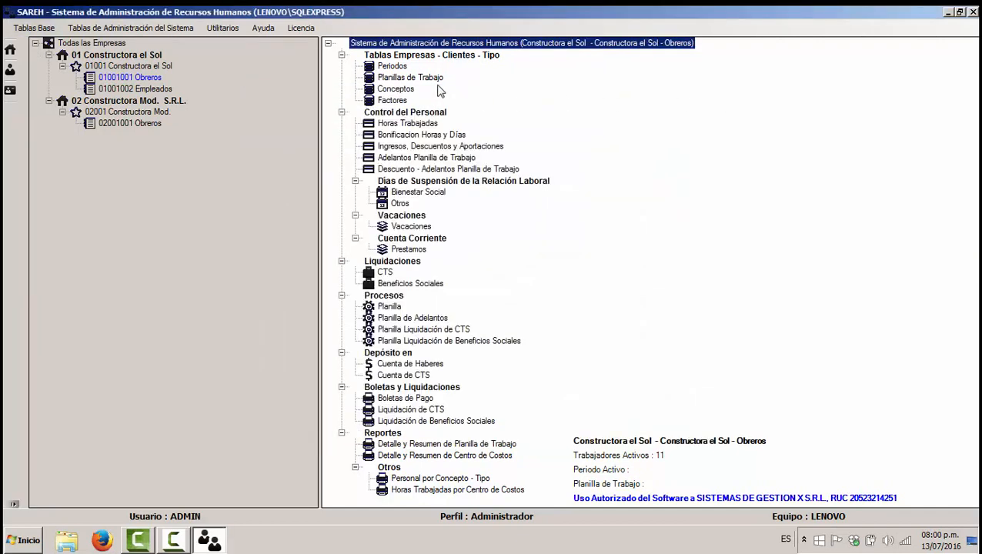
# Step: Start a new Planilla de Trabajo sheet, review Tipo options keeping Semanal, cancel, and close the window
pyautogui.click(221, 531)
pyautogui.click(215, 510)
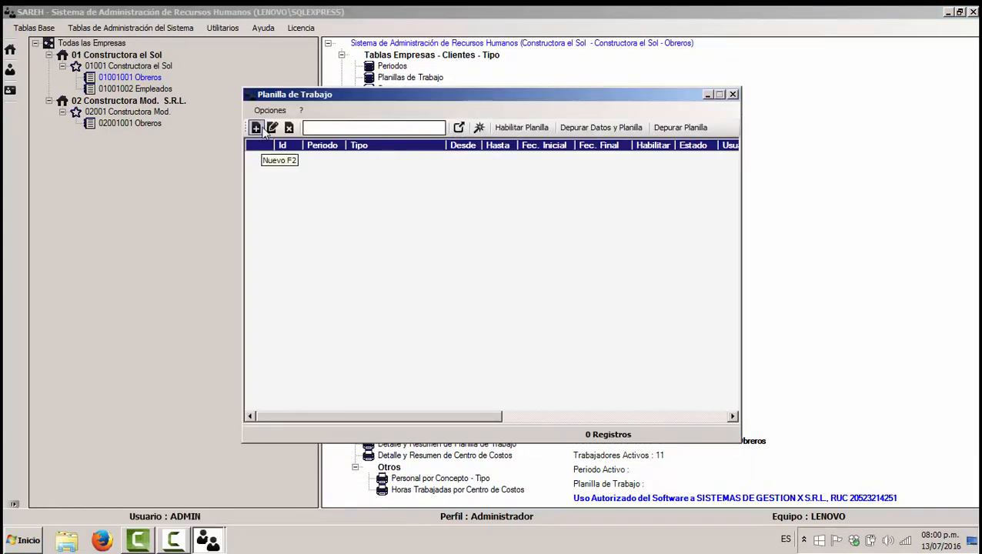
pyautogui.click(257, 127)
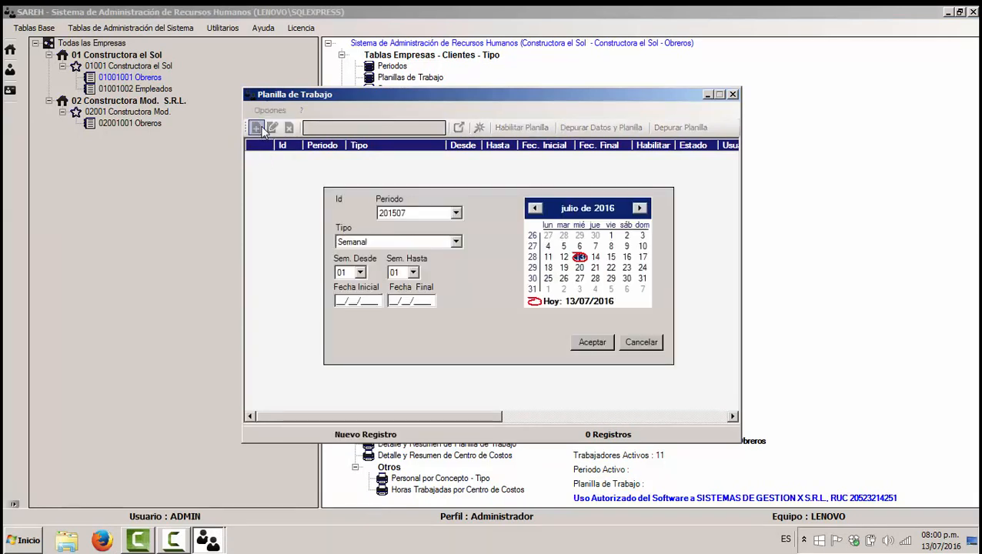
pyautogui.click(455, 241)
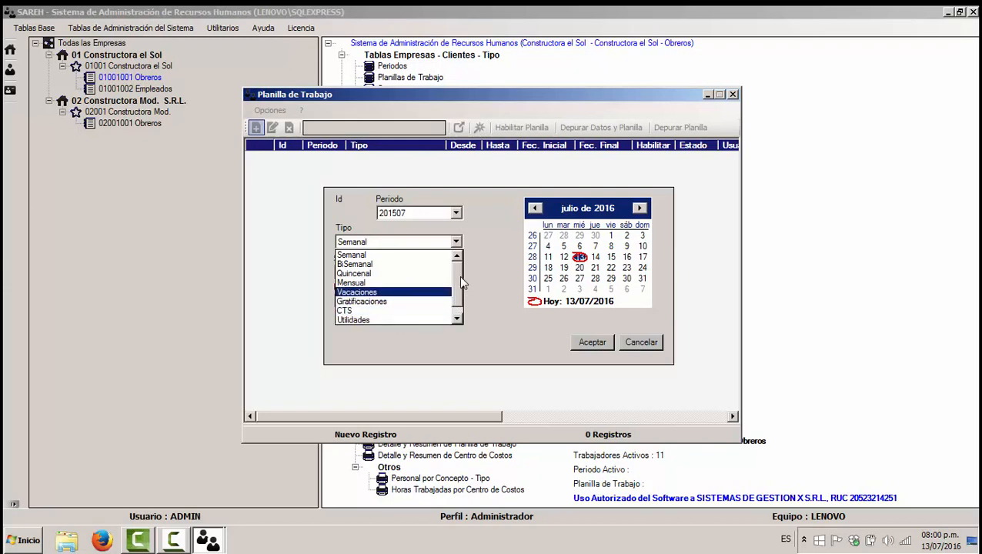
pyautogui.scroll(-1, 458, 275)
pyautogui.click(483, 222)
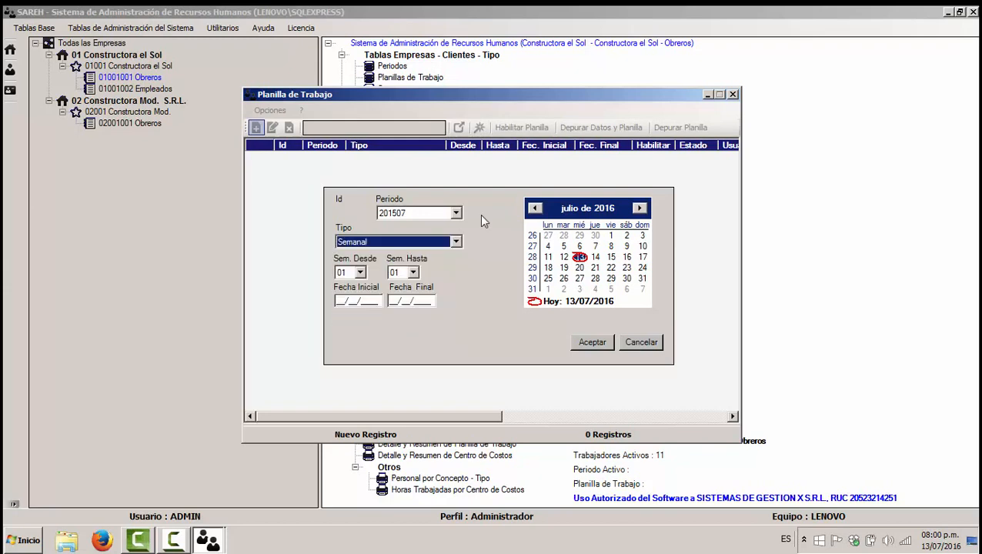
pyautogui.click(454, 243)
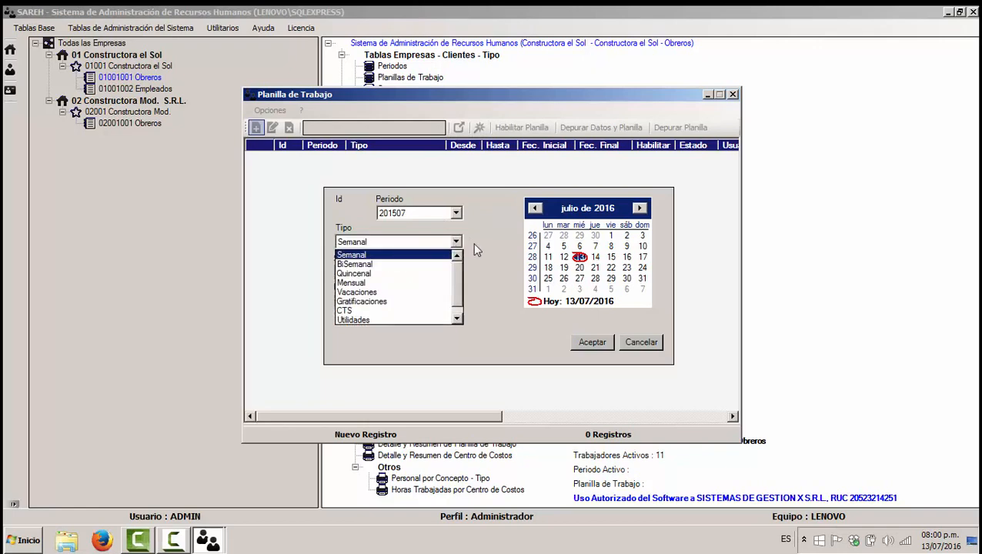
pyautogui.click(474, 248)
pyautogui.click(630, 345)
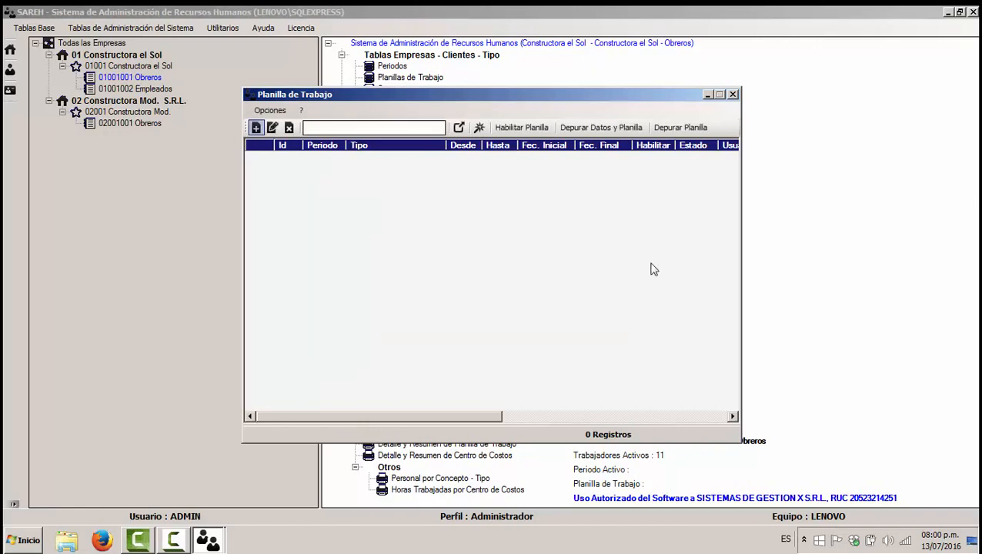
pyautogui.click(733, 94)
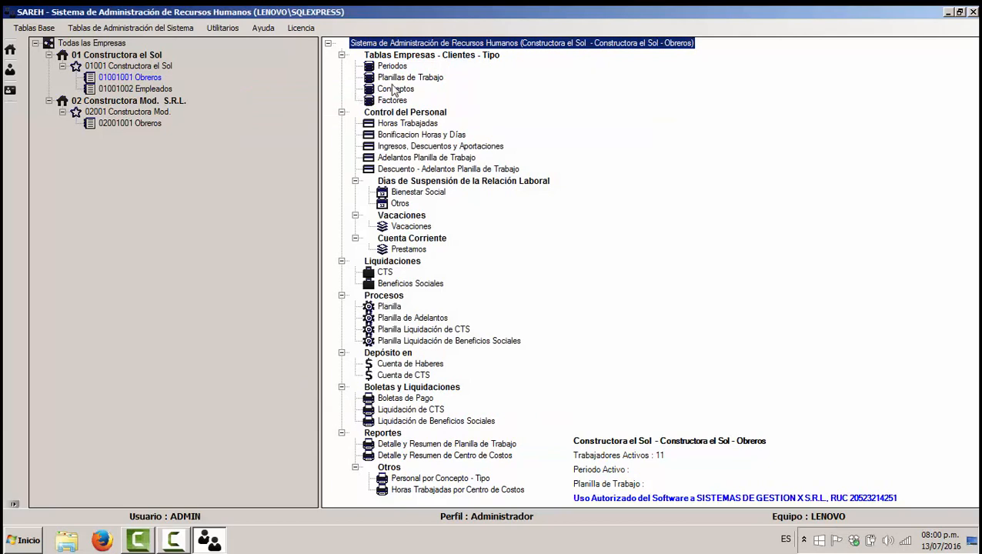
# Step: Open the Conceptos list and browse concepts 1001 through 1004 Movilidad
pyautogui.click(393, 90)
pyautogui.click(213, 542)
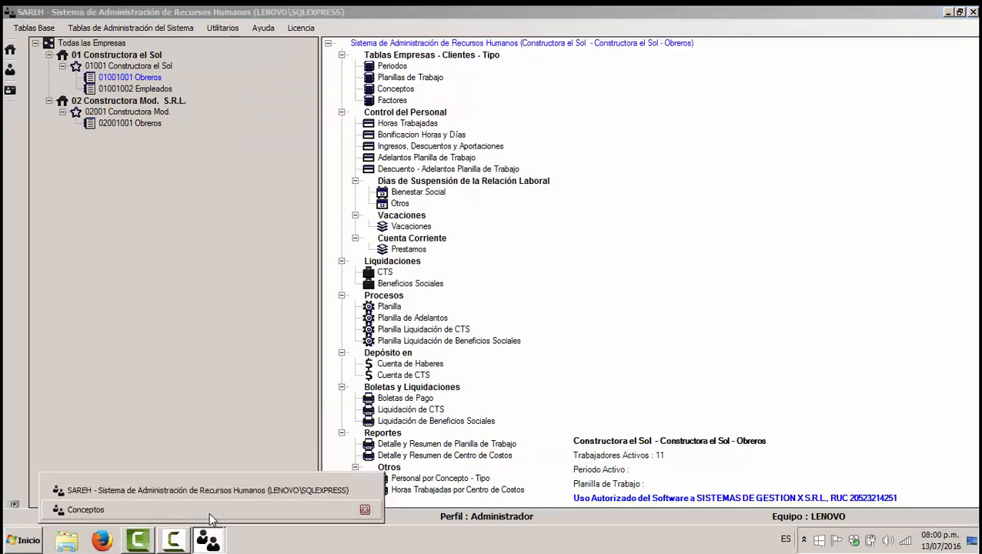
pyautogui.click(209, 511)
pyautogui.click(400, 331)
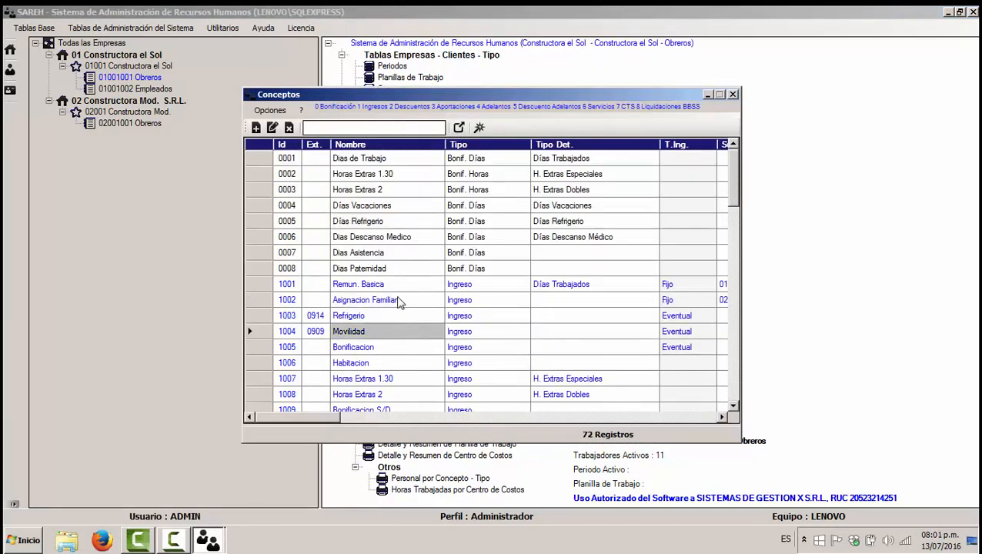
pyautogui.click(396, 300)
pyautogui.click(396, 284)
pyautogui.scroll(-5, 428, 267)
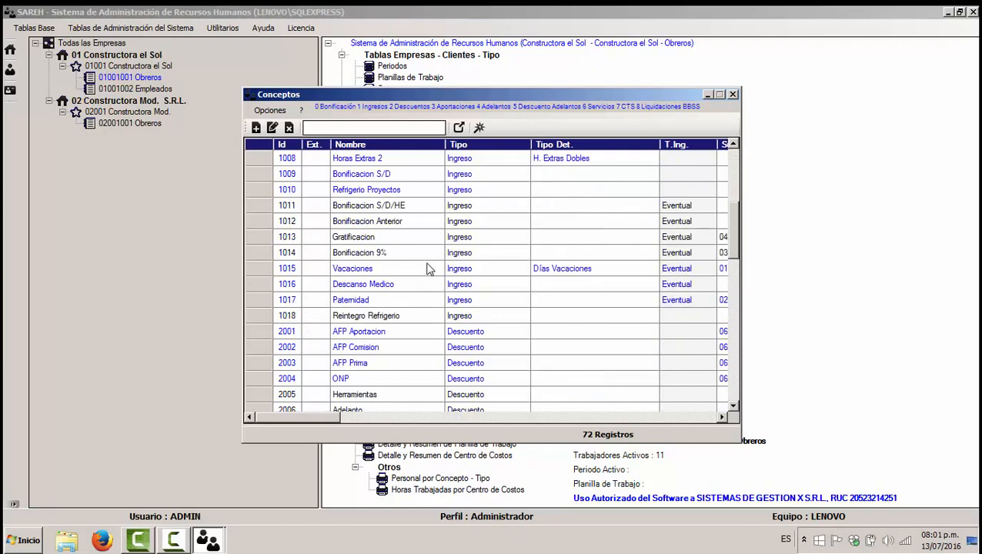
pyautogui.scroll(5, 429, 267)
# Step: Open concepts 1001 Remun. Basica and 1002 Asignacion Familiar for editing and close them unsaved
pyautogui.click(268, 284)
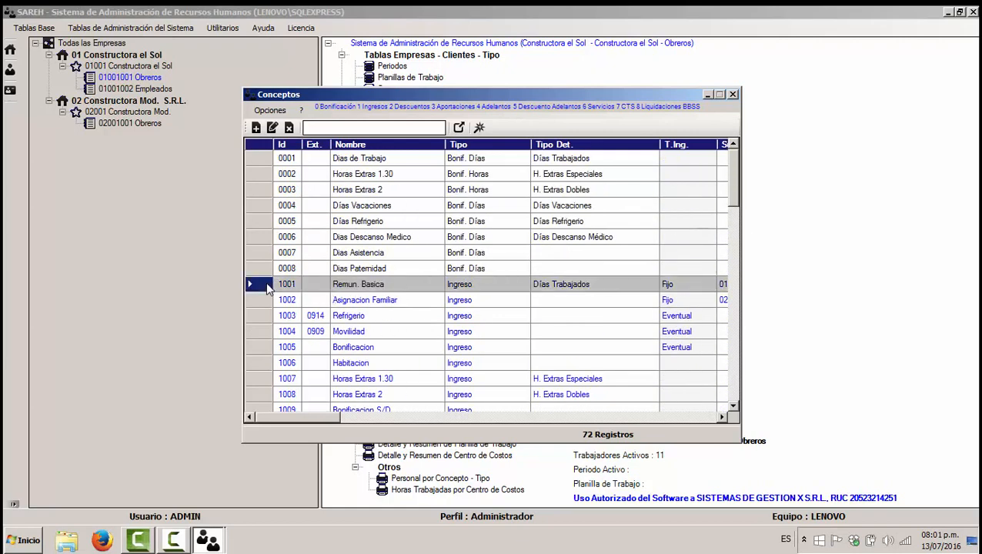
pyautogui.click(271, 127)
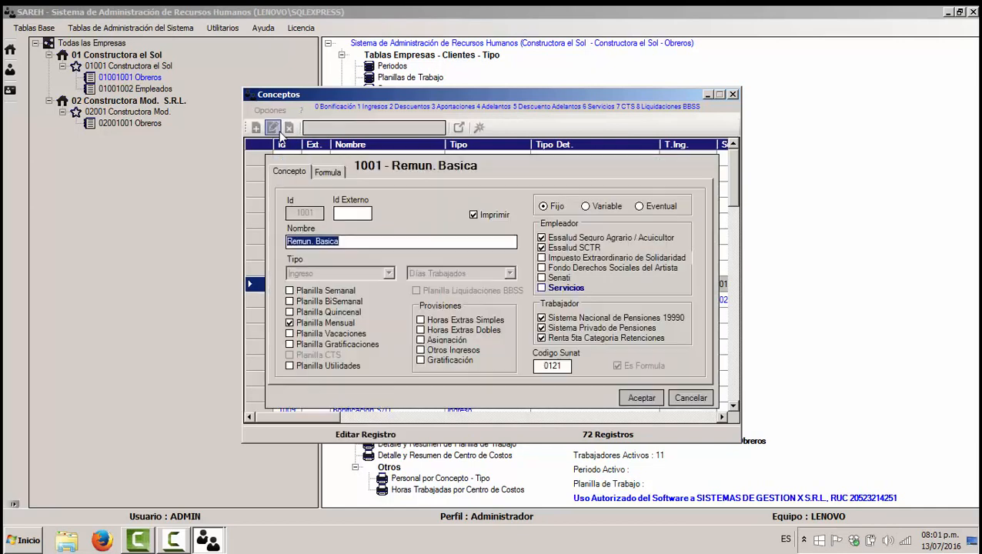
pyautogui.click(673, 398)
pyautogui.click(281, 306)
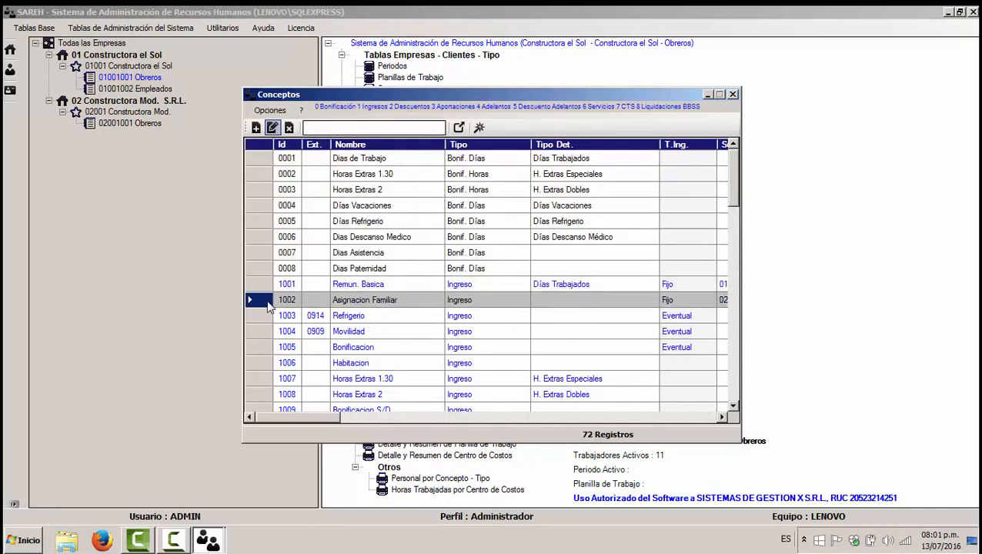
pyautogui.click(273, 127)
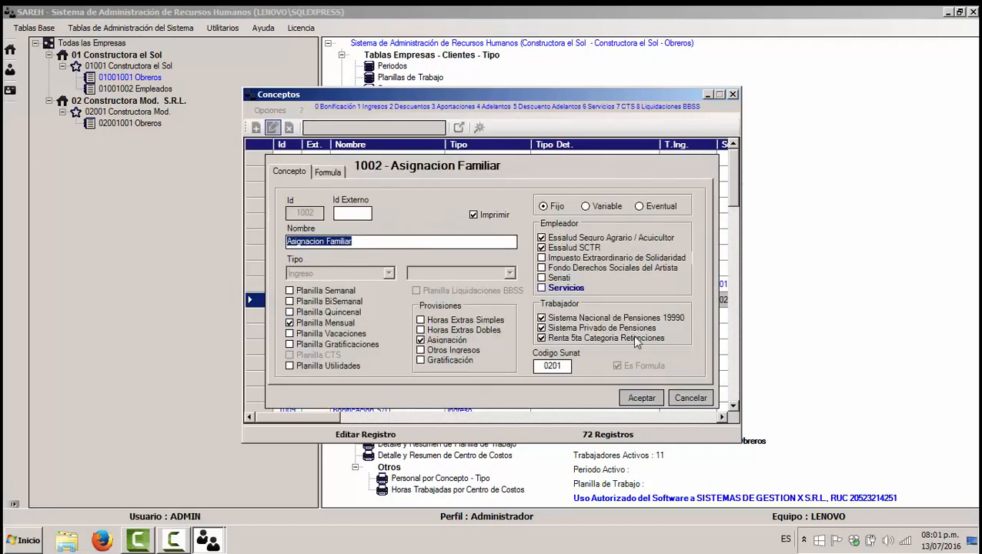
pyautogui.click(688, 406)
pyautogui.click(686, 396)
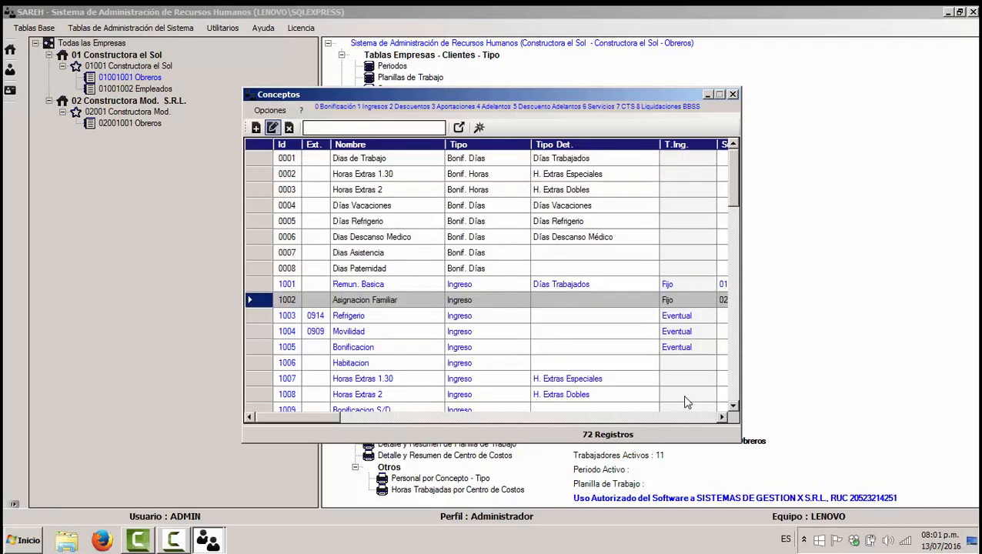
# Step: Open concept 1003 Refrigerio for editing and view its calculation formula
pyautogui.click(405, 347)
pyautogui.click(400, 301)
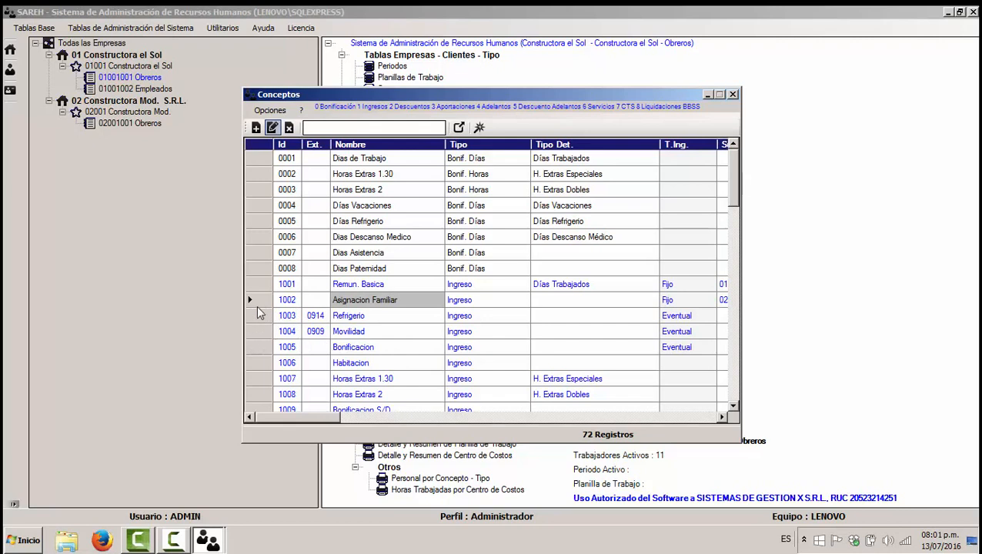
pyautogui.click(311, 316)
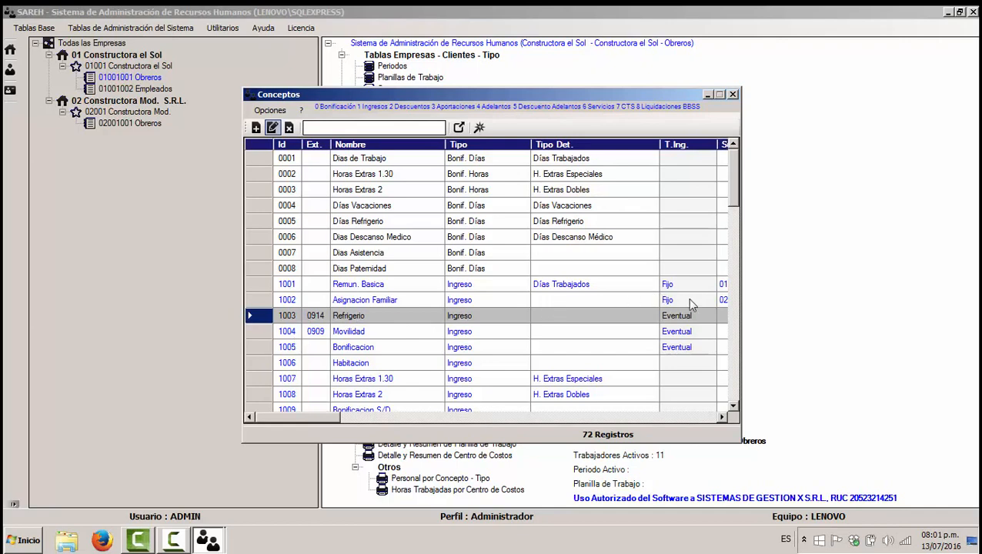
pyautogui.click(273, 128)
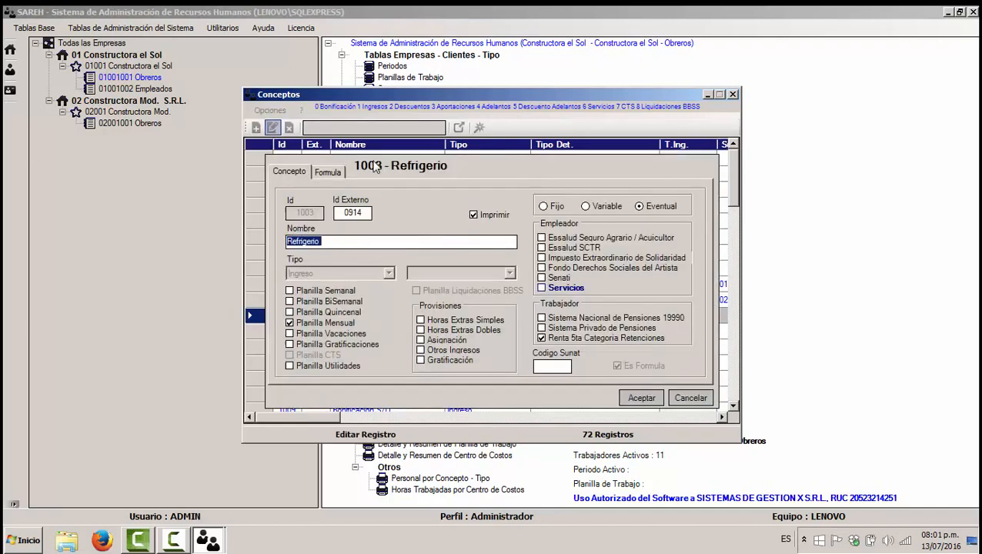
pyautogui.click(333, 171)
pyautogui.moveTo(531, 285); pyautogui.dragTo(436, 225)
# Step: Browse the formula's operators, functions, concepts, bonus hours, factors and variables lists, then cancel
pyautogui.click(329, 206)
pyautogui.click(368, 206)
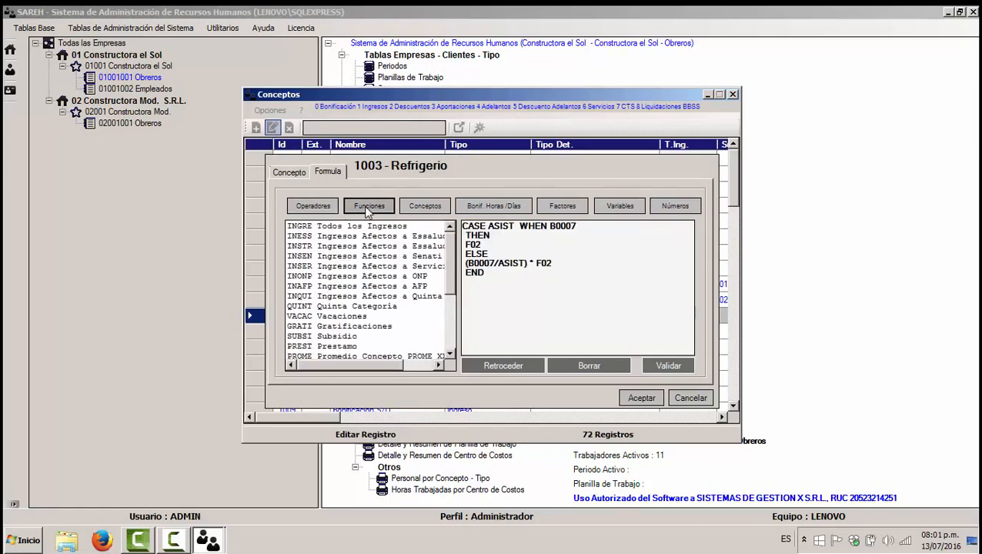
pyautogui.click(425, 207)
pyautogui.click(494, 206)
pyautogui.click(569, 206)
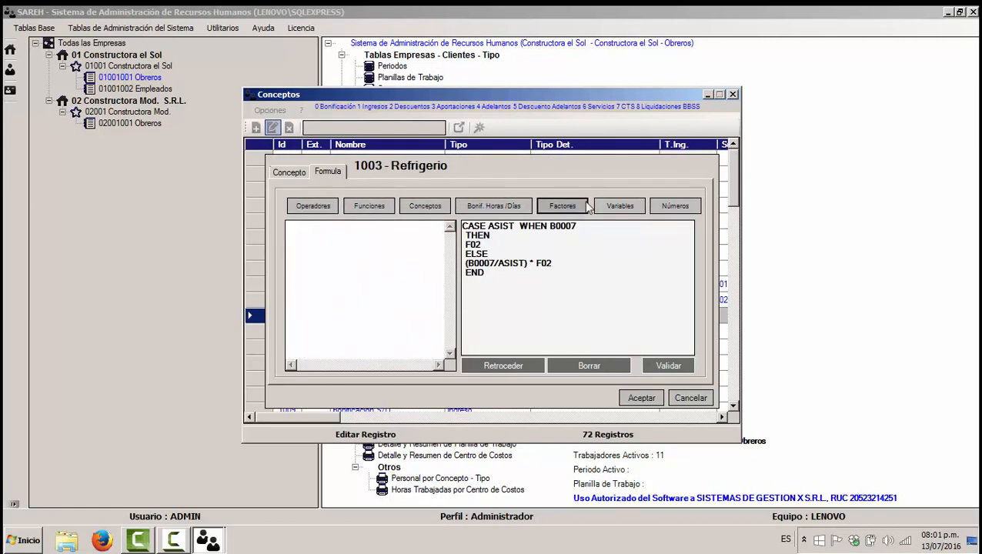
pyautogui.click(620, 206)
pyautogui.click(564, 207)
pyautogui.click(494, 206)
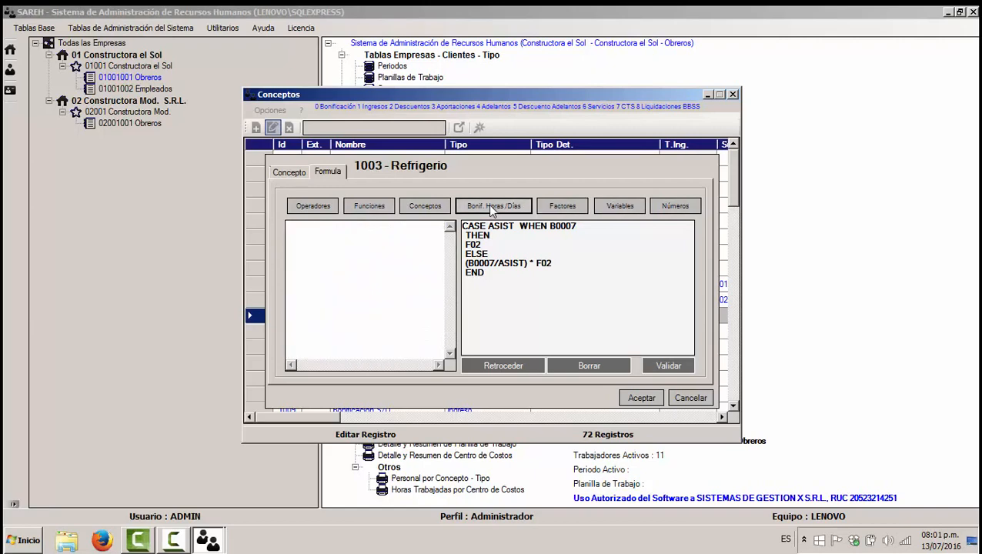
pyautogui.click(425, 206)
pyautogui.click(313, 206)
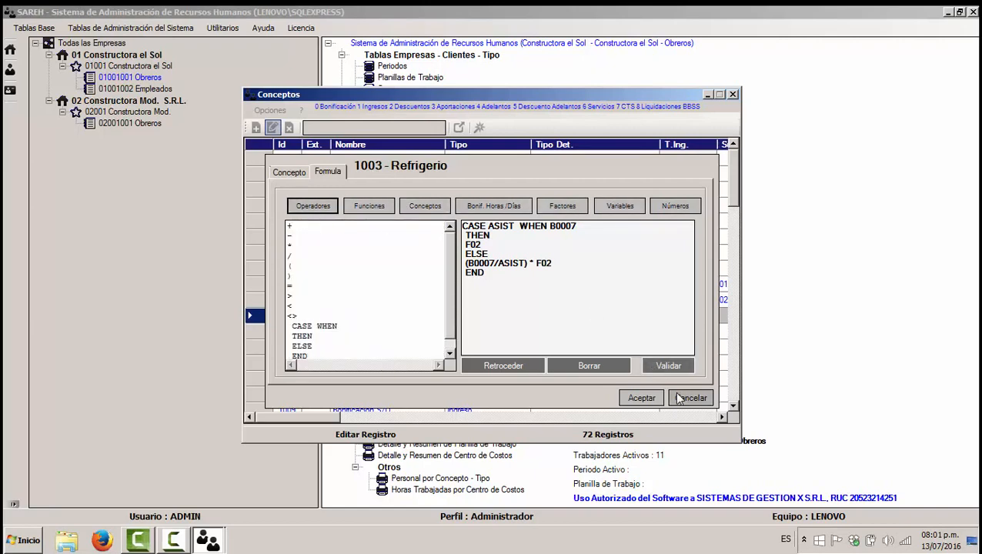
pyautogui.click(690, 397)
pyautogui.click(269, 284)
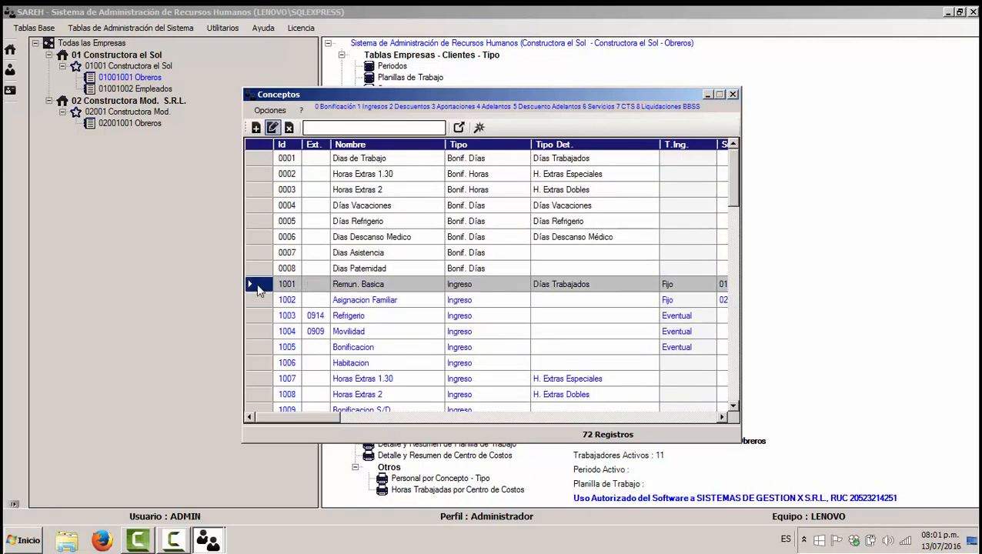
# Step: Inspect concept 1001's formula (REM/30)*B0001 and its variable and bonus lists, then cancel unchanged
pyautogui.click(273, 128)
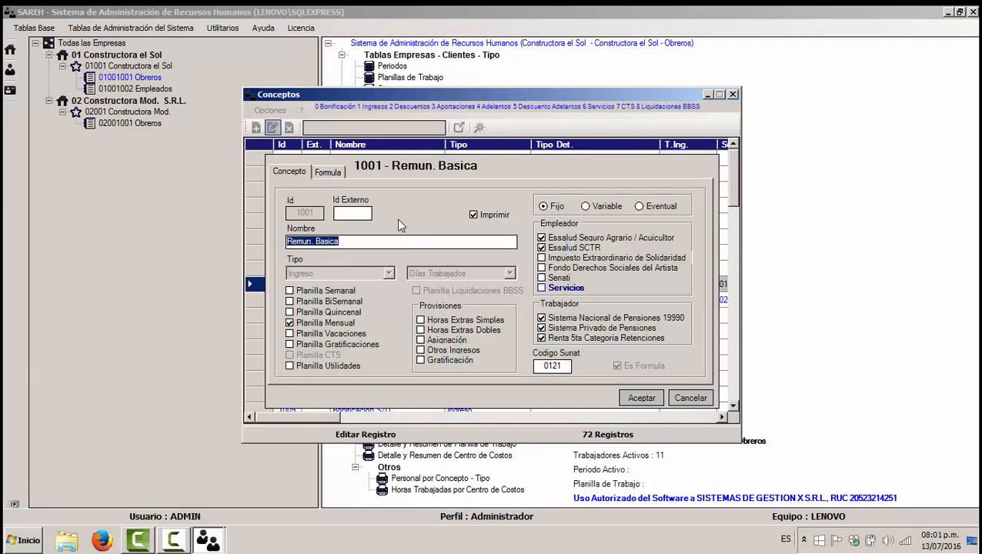
pyautogui.click(329, 172)
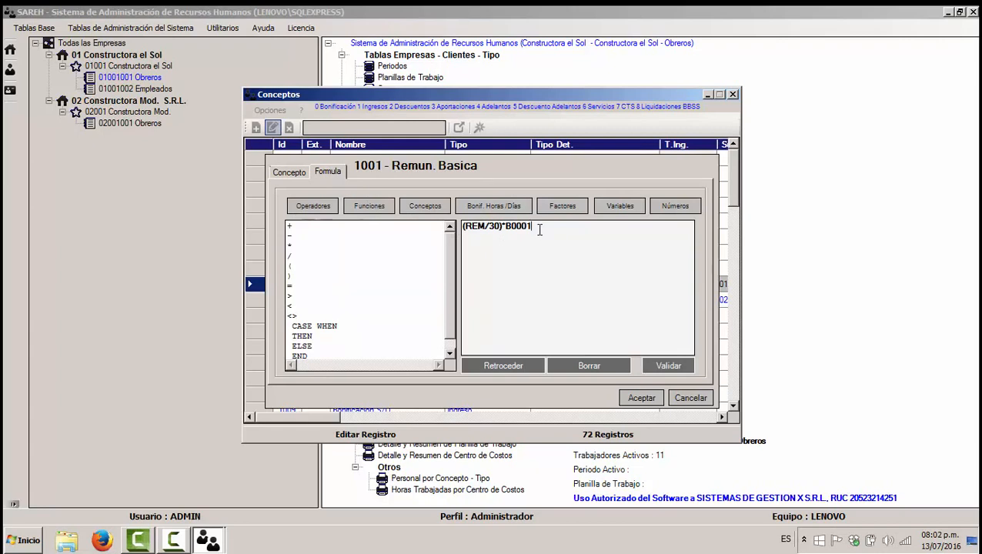
pyautogui.moveTo(540, 229); pyautogui.dragTo(473, 230)
pyautogui.click(482, 230)
pyautogui.click(619, 206)
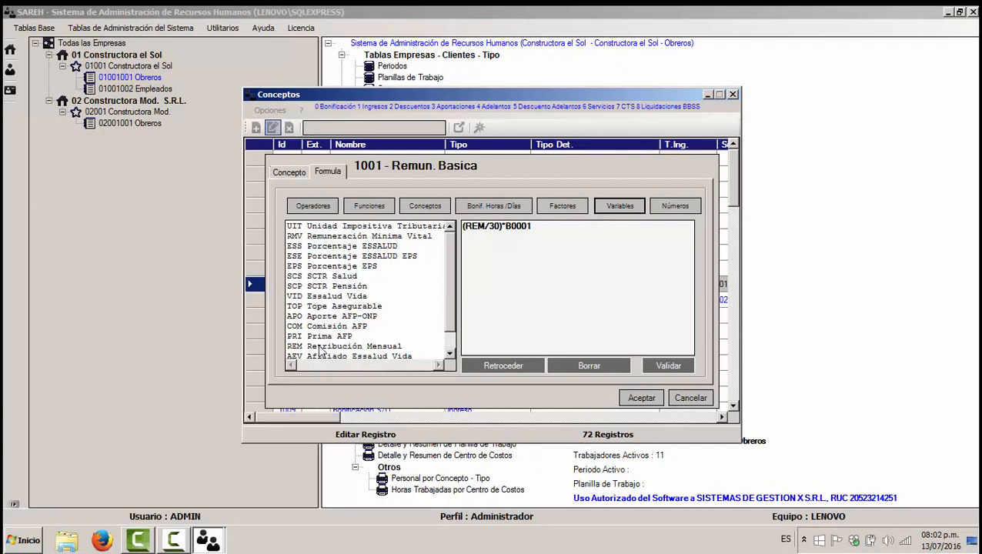
pyautogui.moveTo(508, 225); pyautogui.dragTo(541, 224)
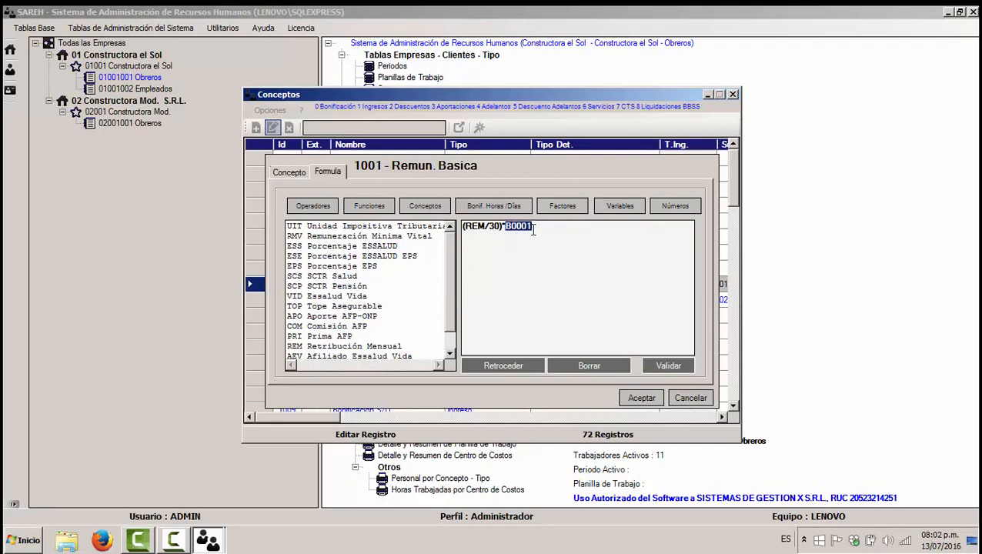
pyautogui.click(494, 212)
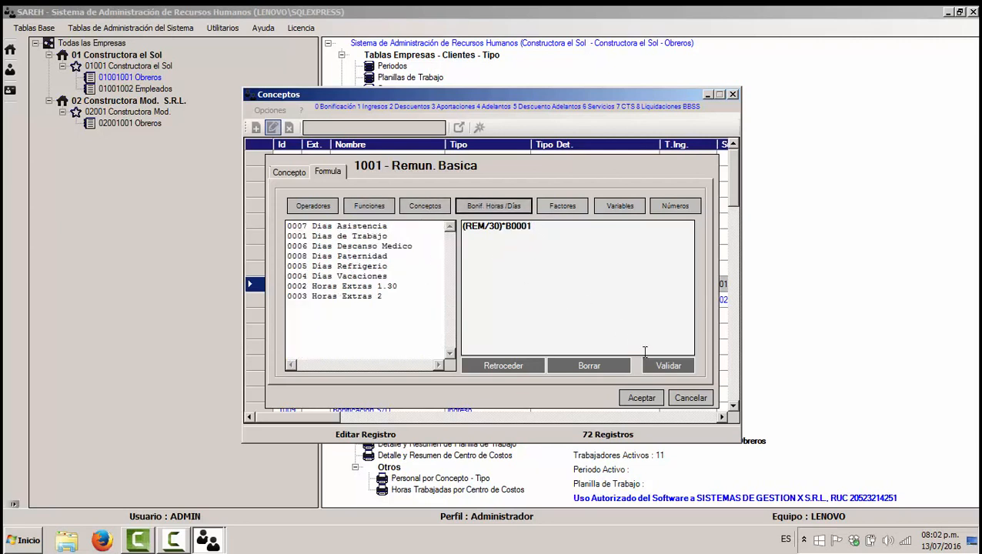
pyautogui.click(690, 398)
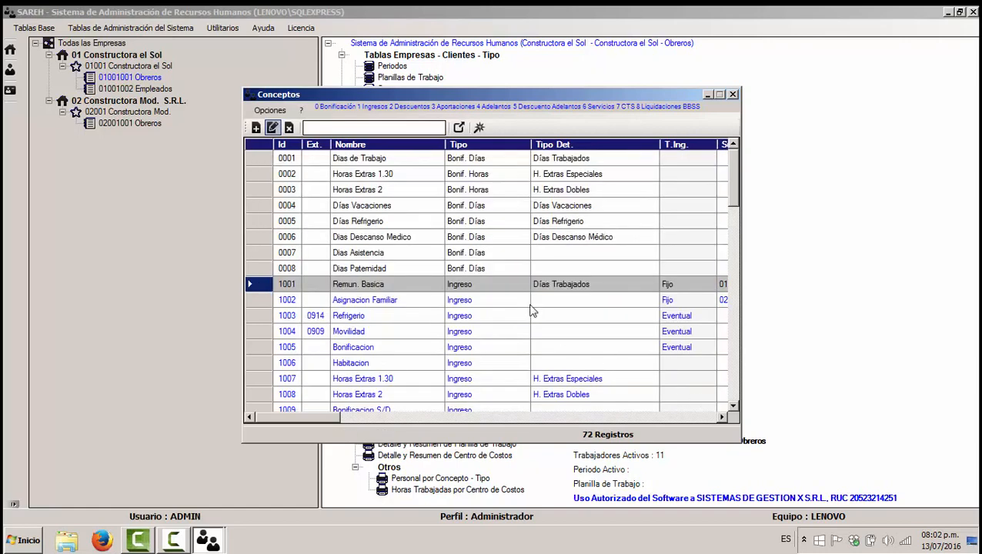
# Step: Scroll through the 72 pay concepts past Asignacion Familiar, then close the Conceptos window
pyautogui.click(520, 303)
pyautogui.scroll(-5, 515, 304)
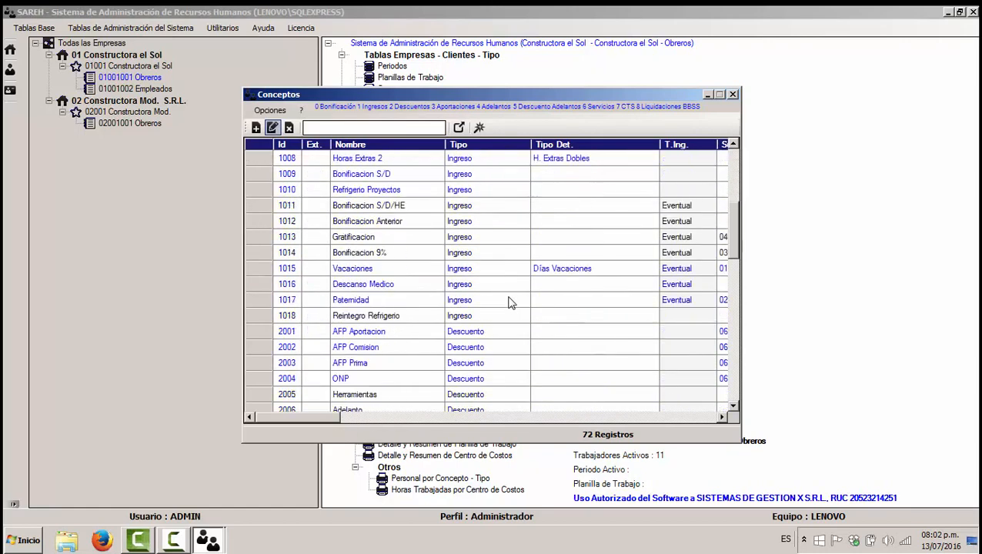
pyautogui.scroll(-6, 507, 302)
pyautogui.scroll(-6, 509, 302)
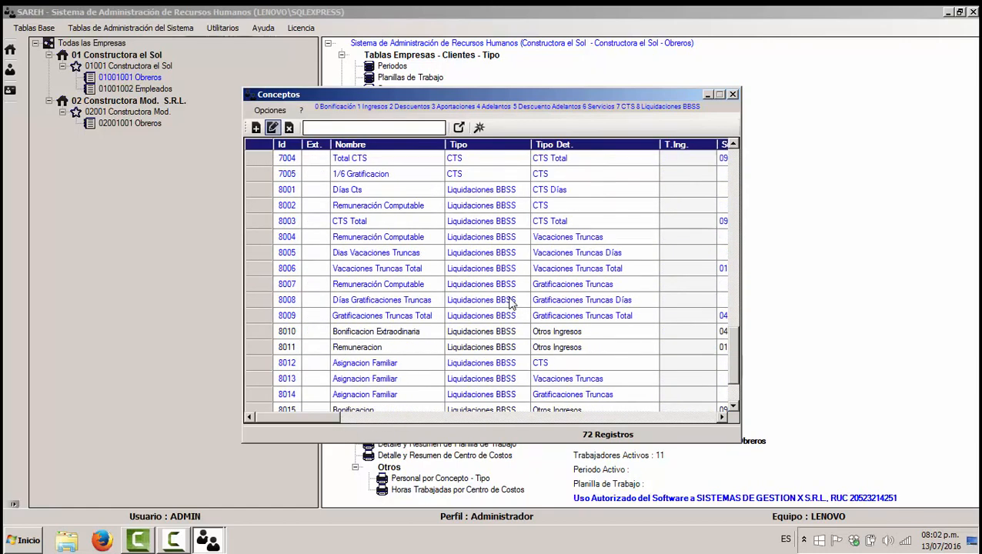
pyautogui.scroll(18, 517, 350)
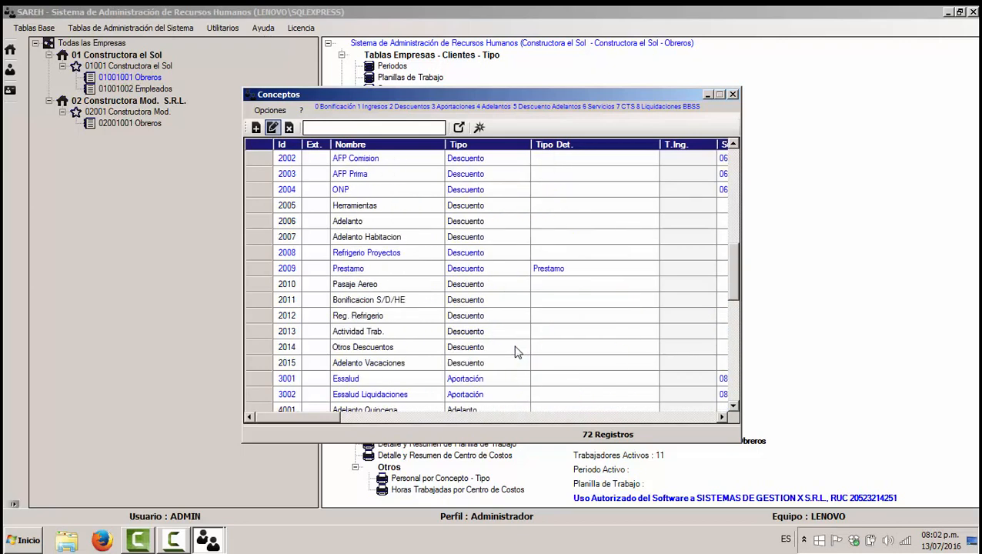
pyautogui.scroll(-3, 529, 313)
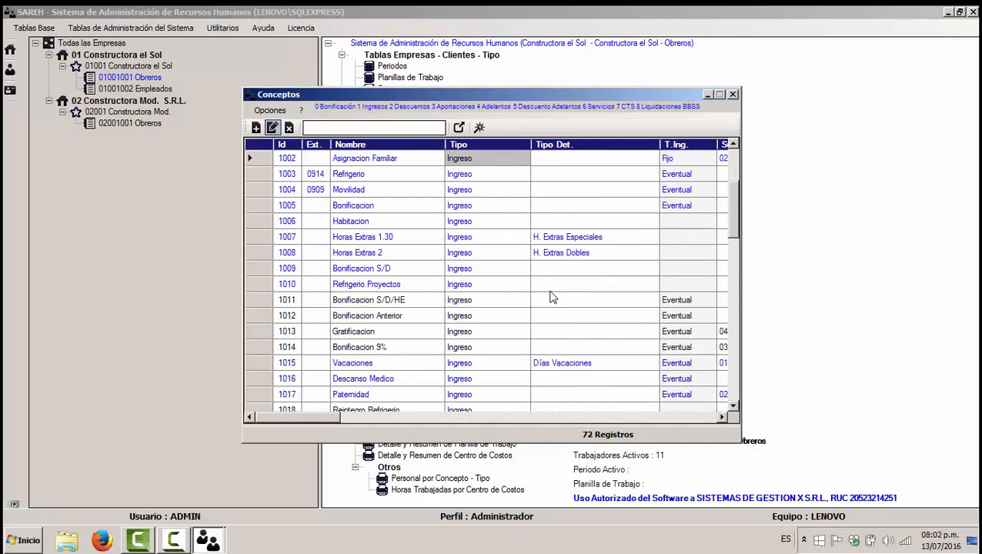
pyautogui.click(732, 94)
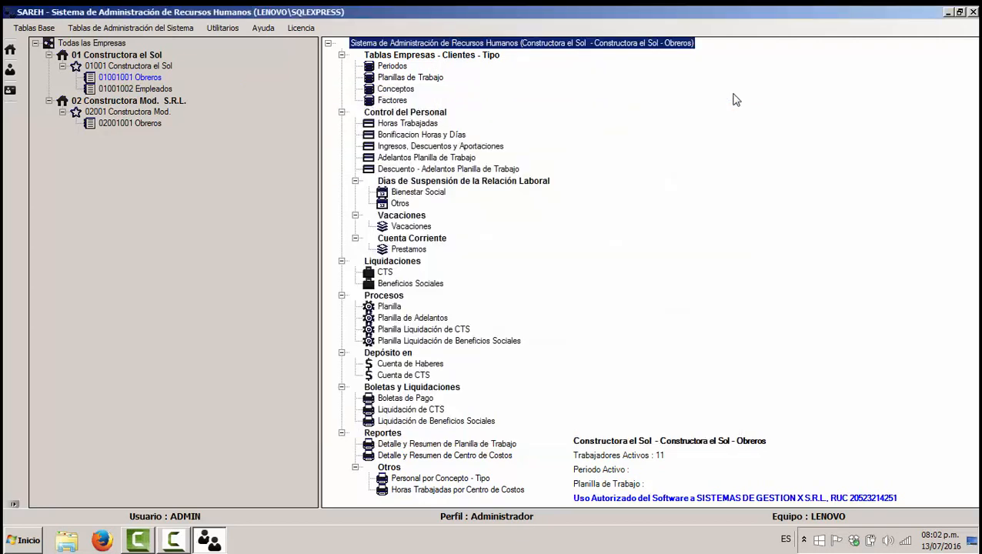
pyautogui.doubleClick(396, 103)
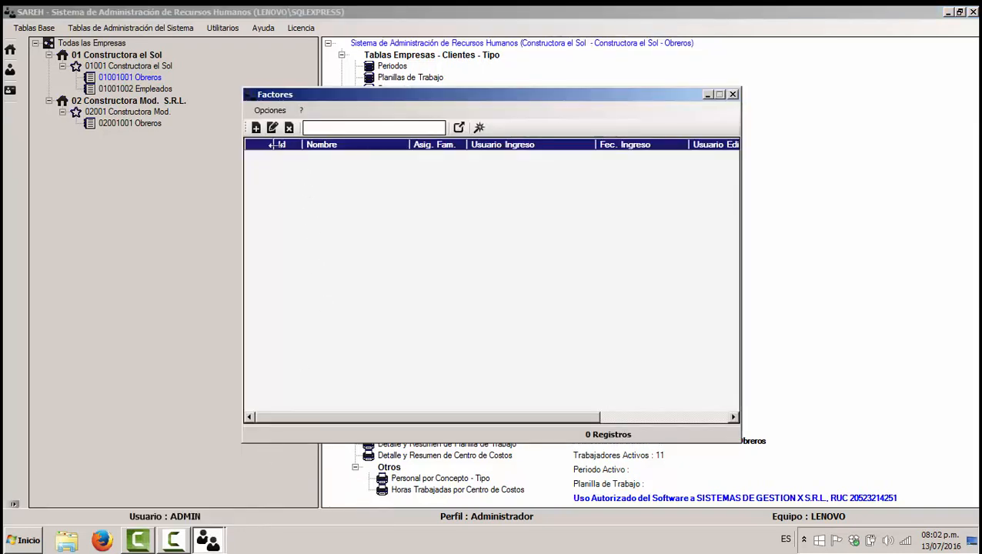
pyautogui.click(256, 128)
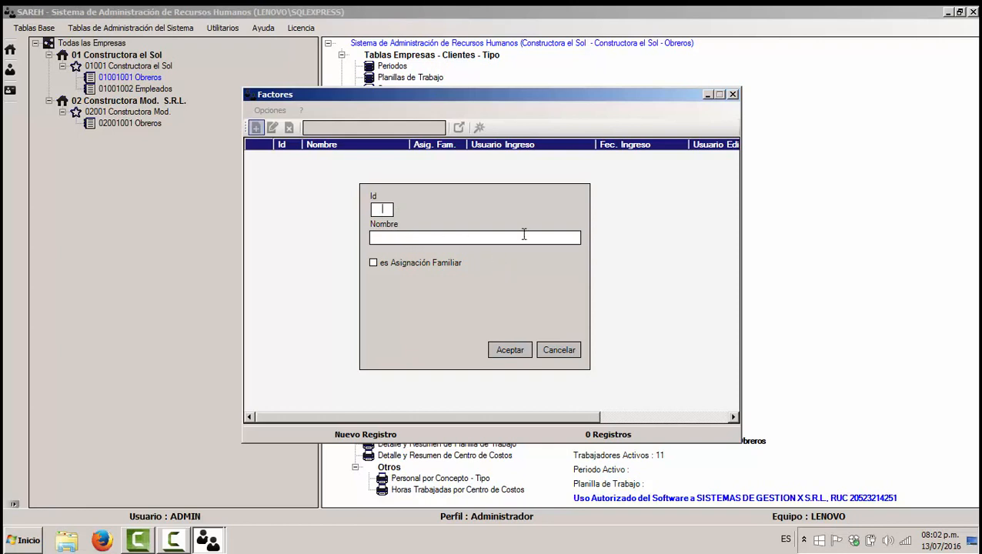
pyautogui.click(559, 350)
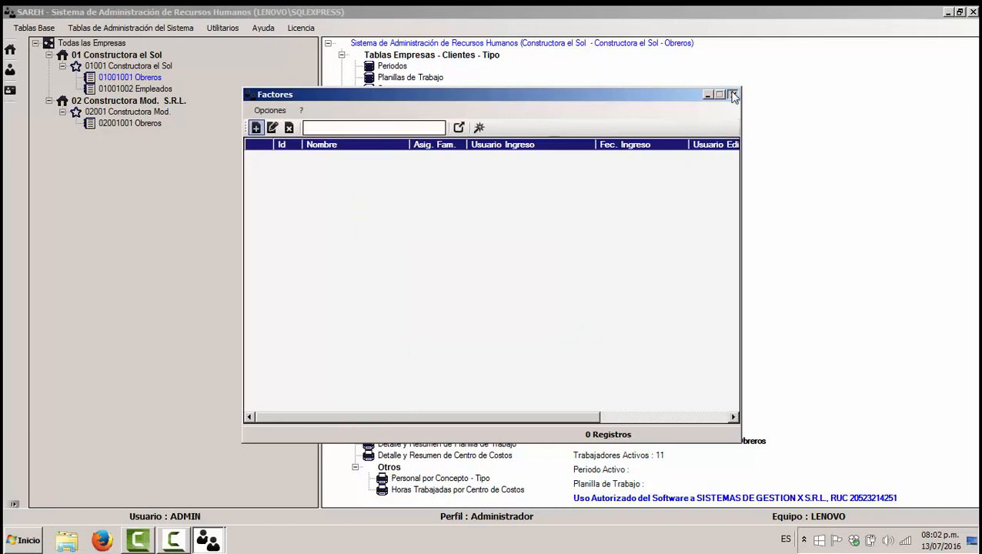
pyautogui.click(733, 95)
pyautogui.click(10, 90)
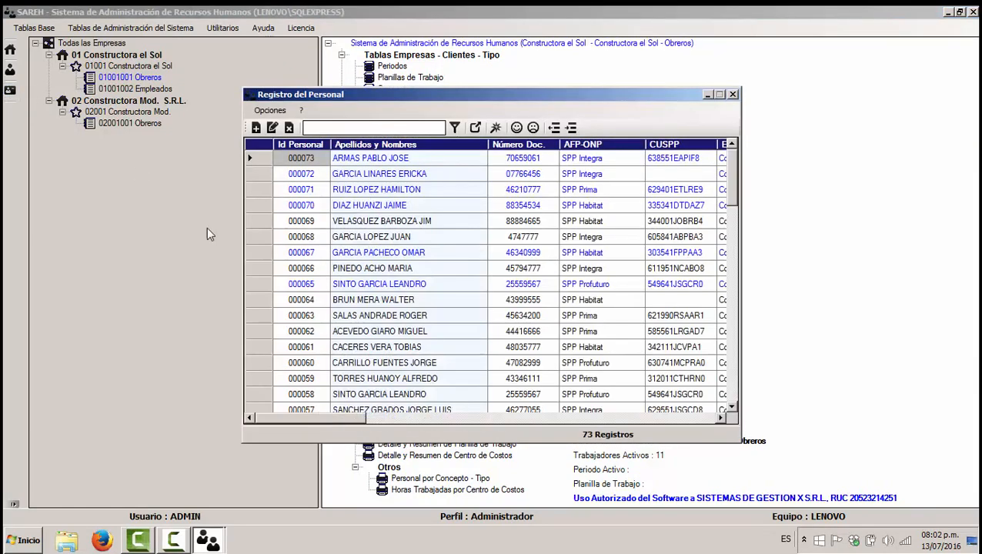
pyautogui.click(257, 158)
pyautogui.click(271, 128)
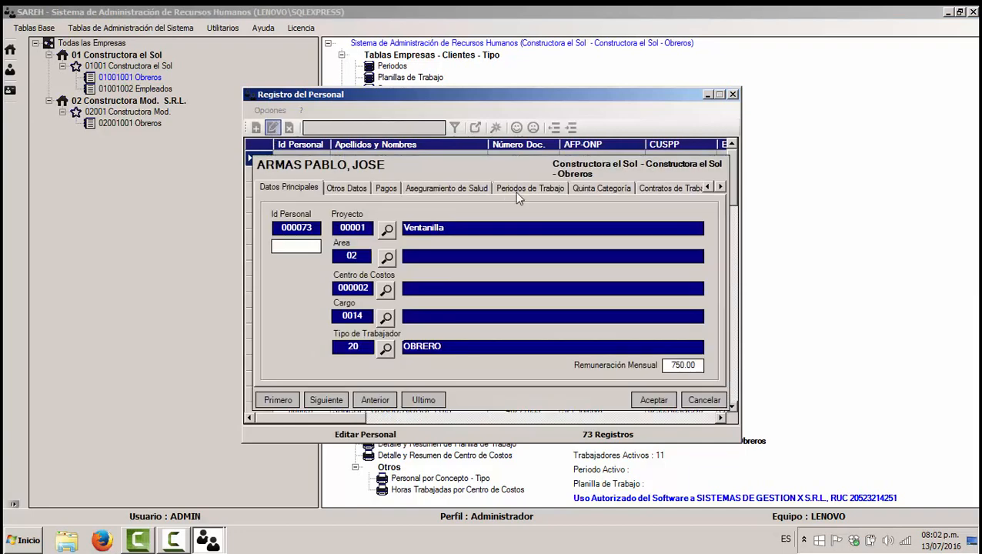
pyautogui.click(721, 187)
pyautogui.click(721, 186)
pyautogui.click(720, 186)
pyautogui.click(720, 187)
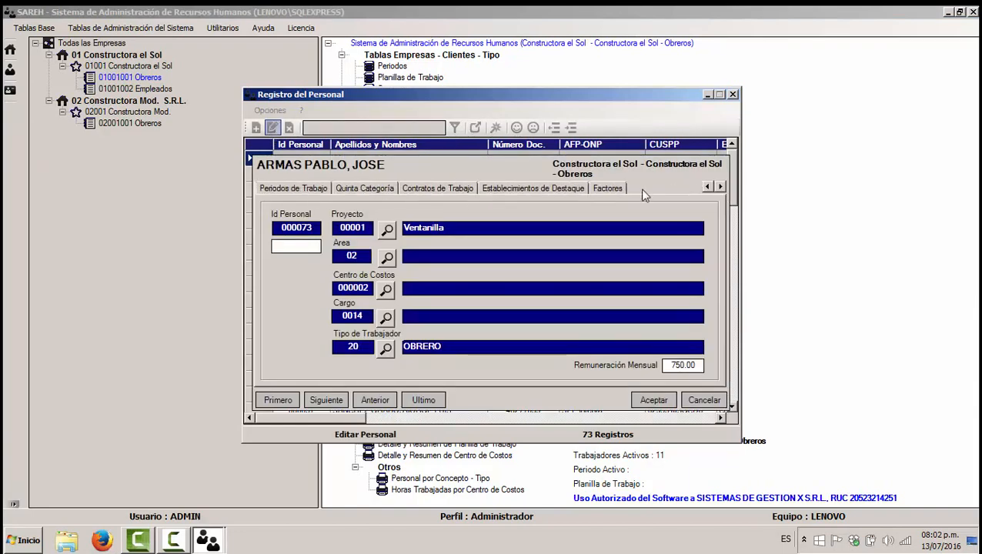
pyautogui.click(608, 188)
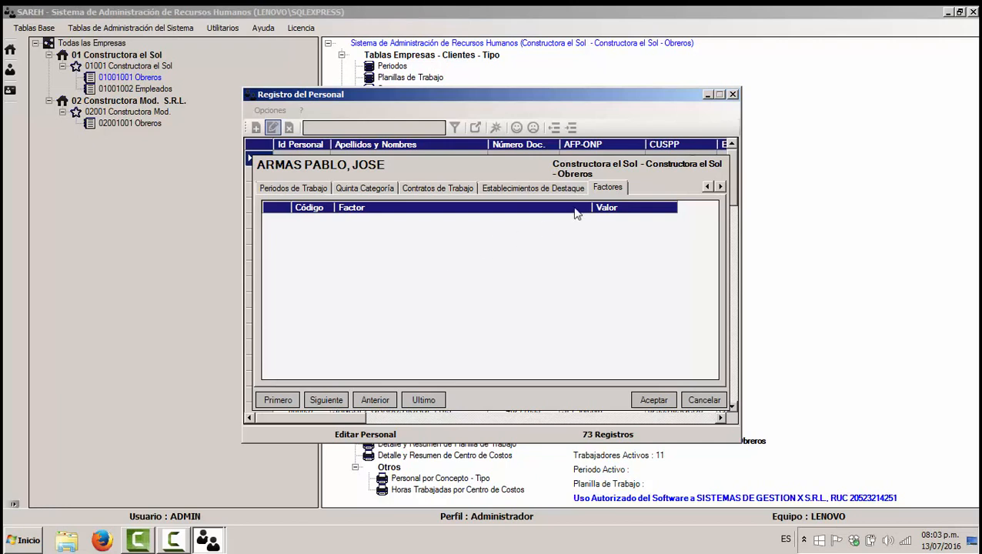
pyautogui.click(733, 94)
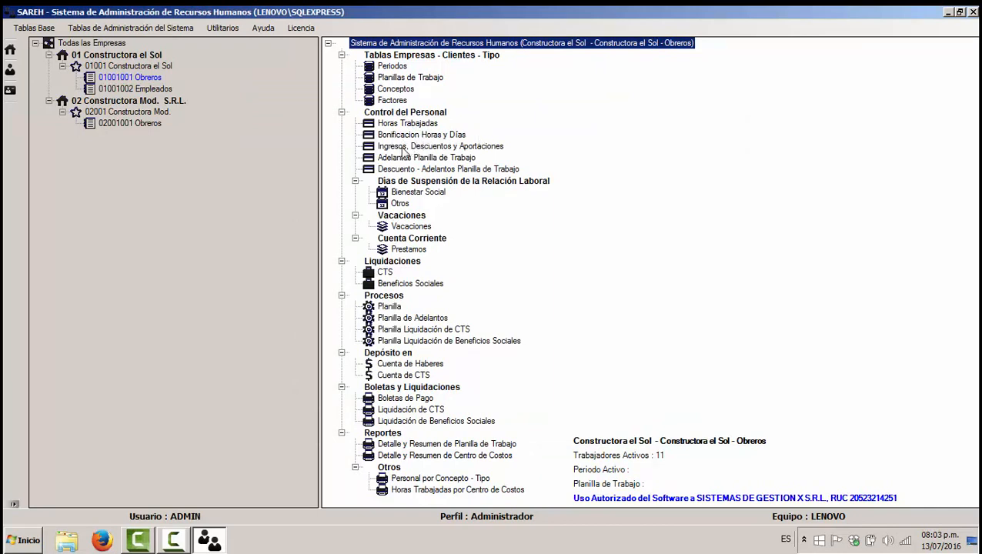
pyautogui.doubleClick(402, 147)
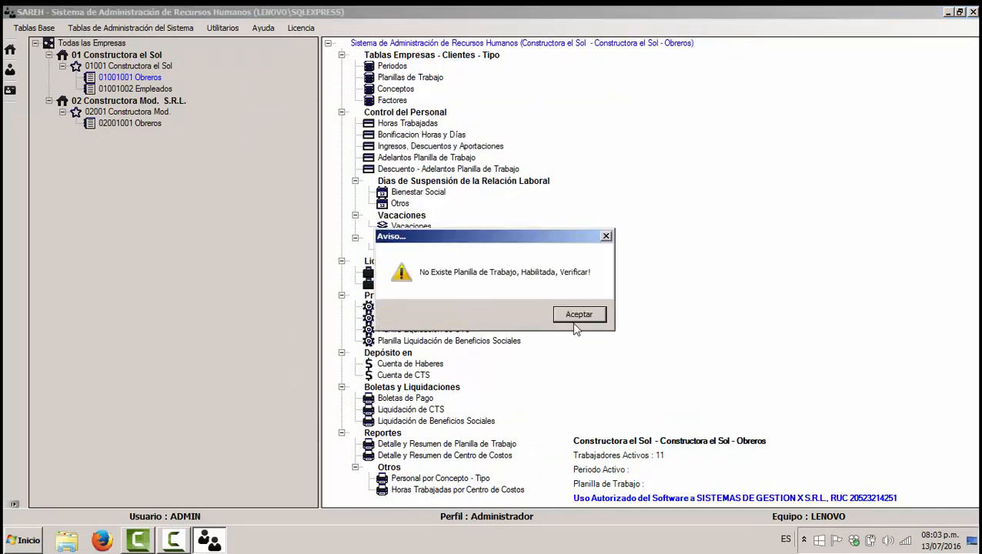
pyautogui.click(576, 316)
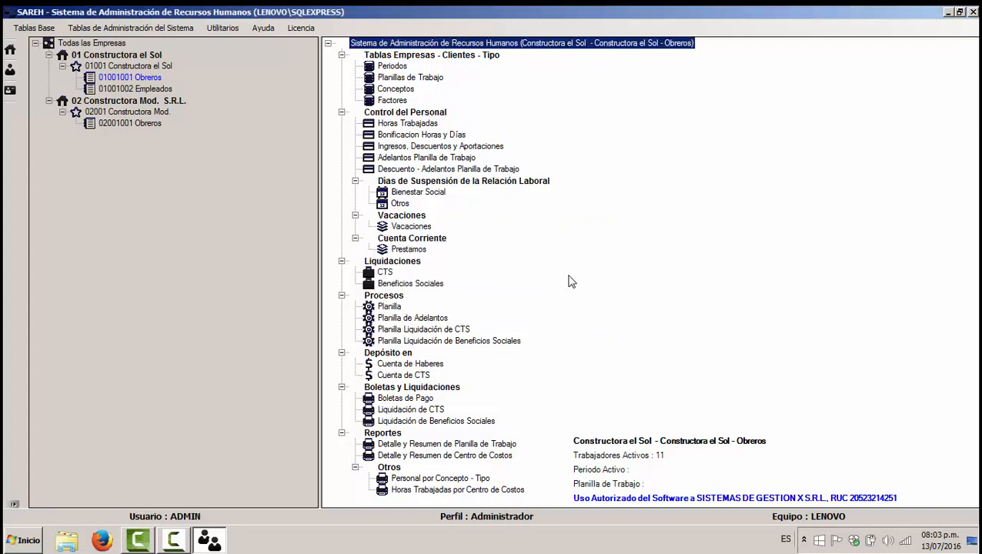
pyautogui.doubleClick(410, 77)
pyautogui.click(209, 540)
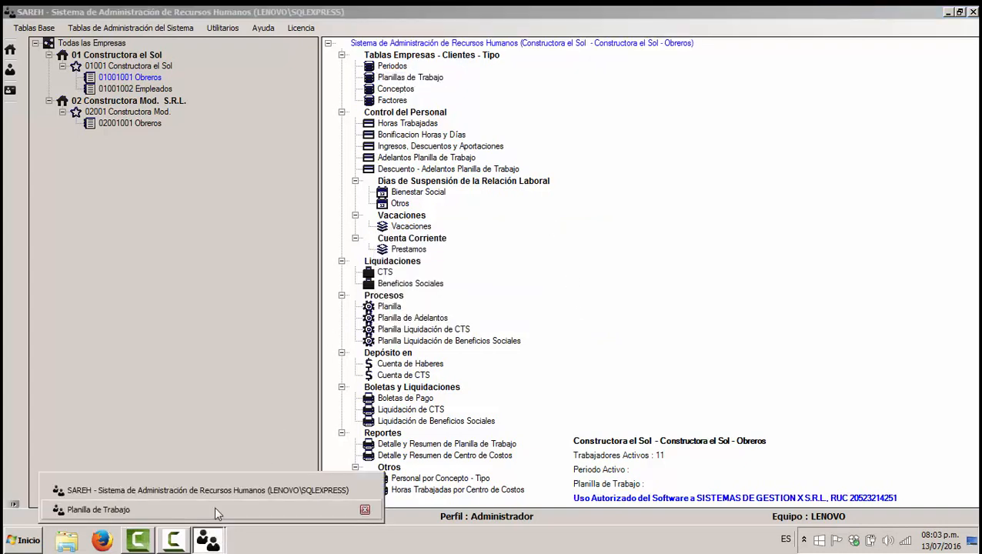
pyautogui.click(214, 509)
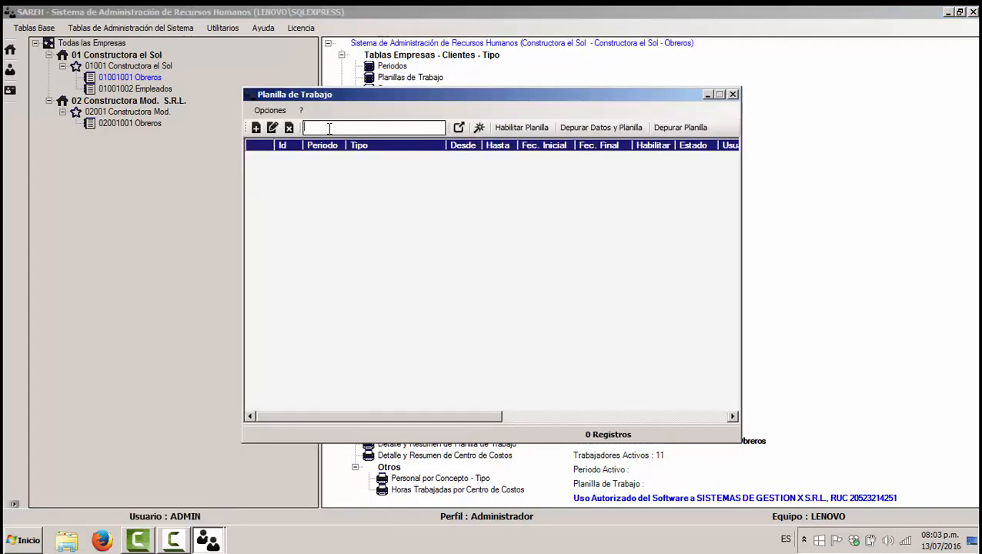
pyautogui.click(733, 94)
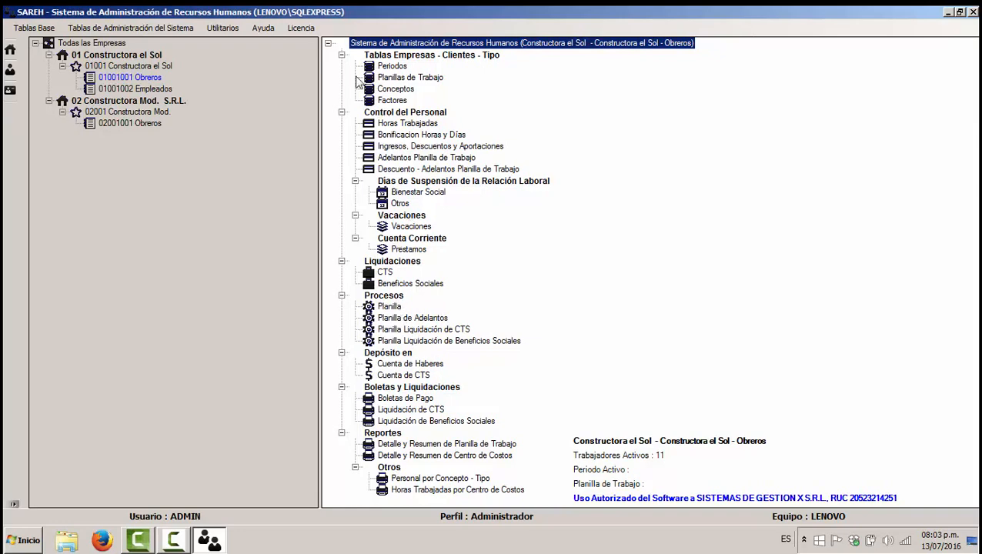
pyautogui.click(342, 55)
pyautogui.click(342, 67)
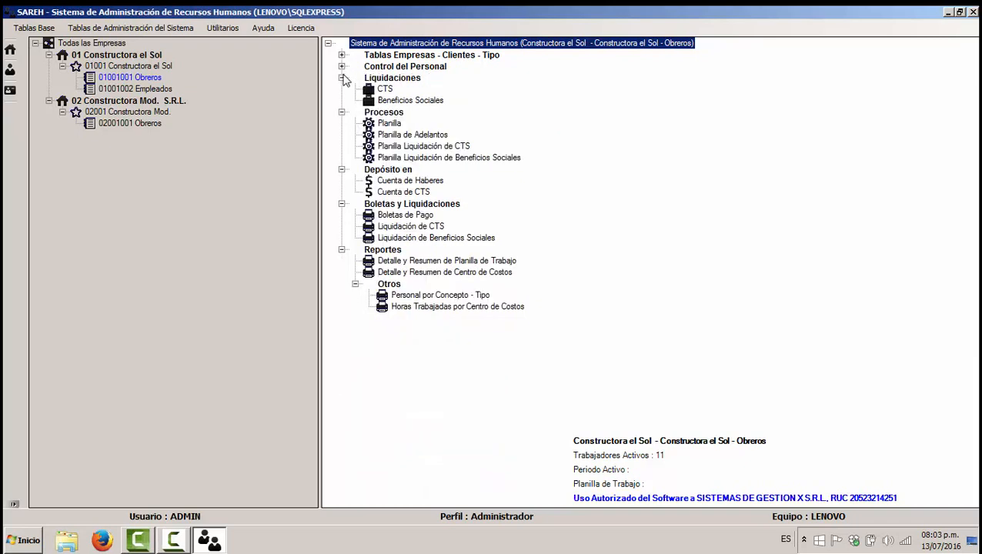
pyautogui.click(342, 78)
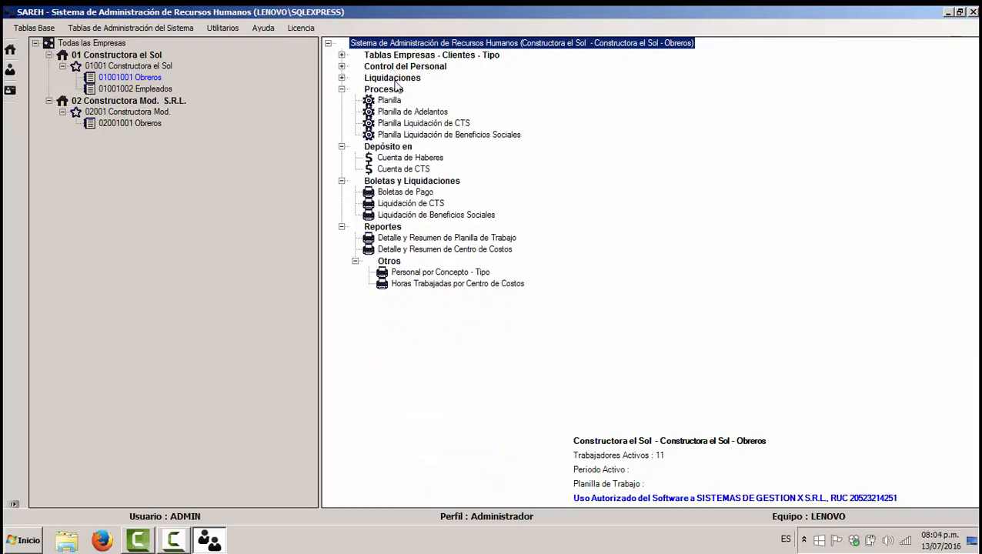
pyautogui.click(341, 77)
pyautogui.click(342, 66)
pyautogui.click(342, 55)
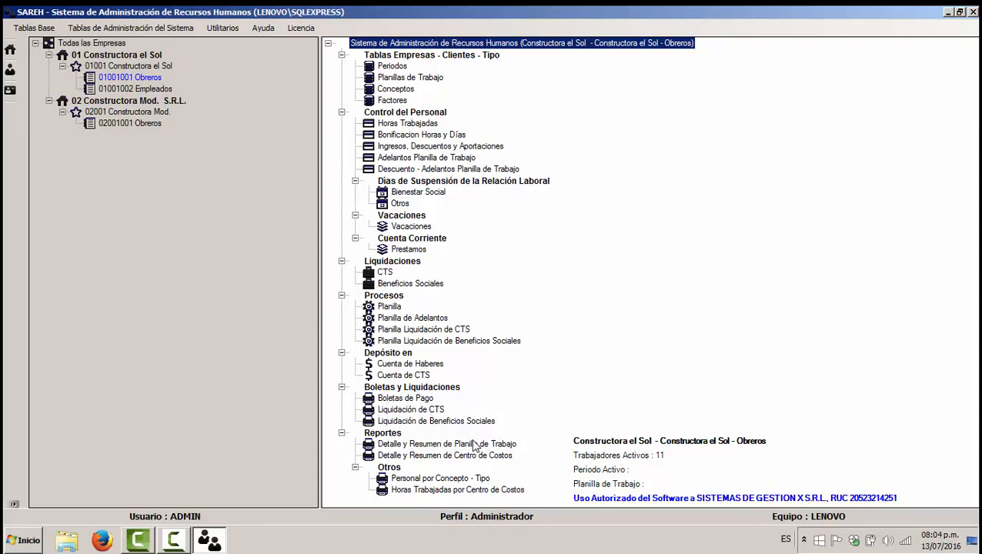
# Step: Open the Impresión de Planilla dialog for Detalle y Resumen de Planilla de Trabajo and preview its sheet search
pyautogui.doubleClick(471, 444)
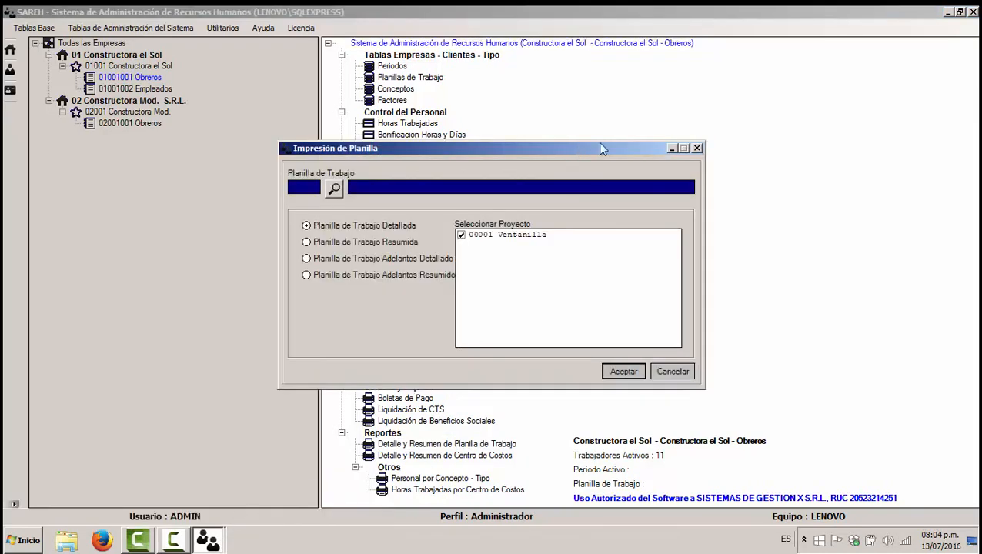
pyautogui.moveTo(602, 147); pyautogui.dragTo(866, 52)
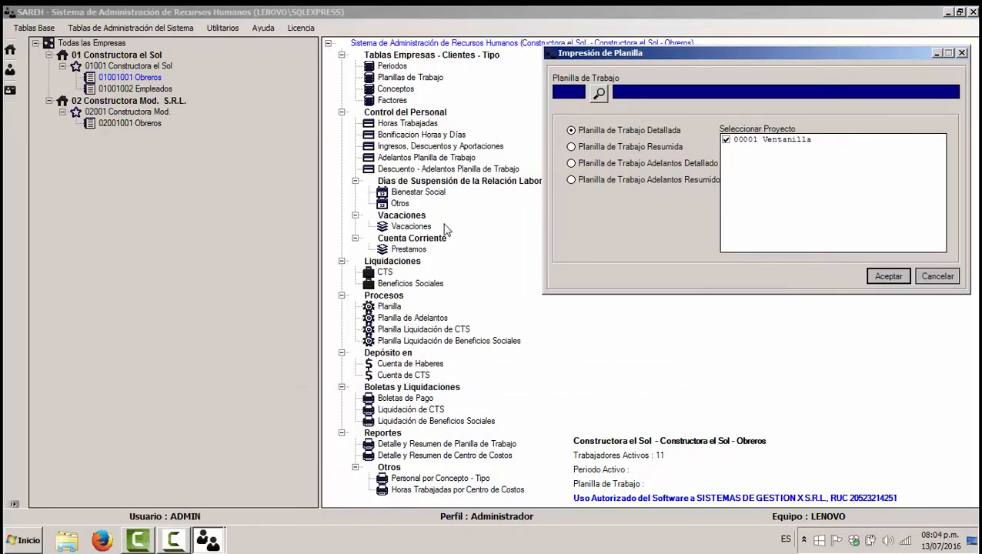
pyautogui.click(599, 93)
pyautogui.click(663, 163)
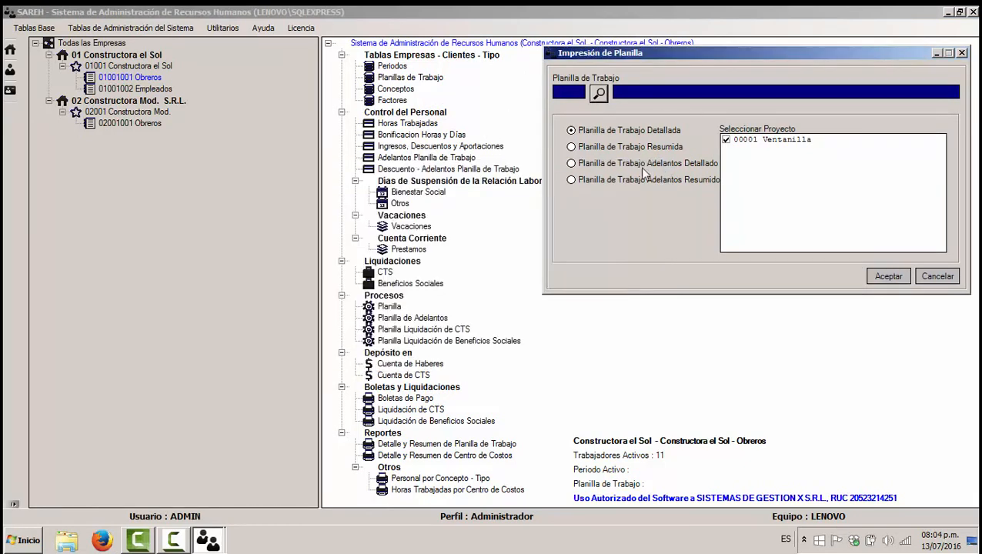